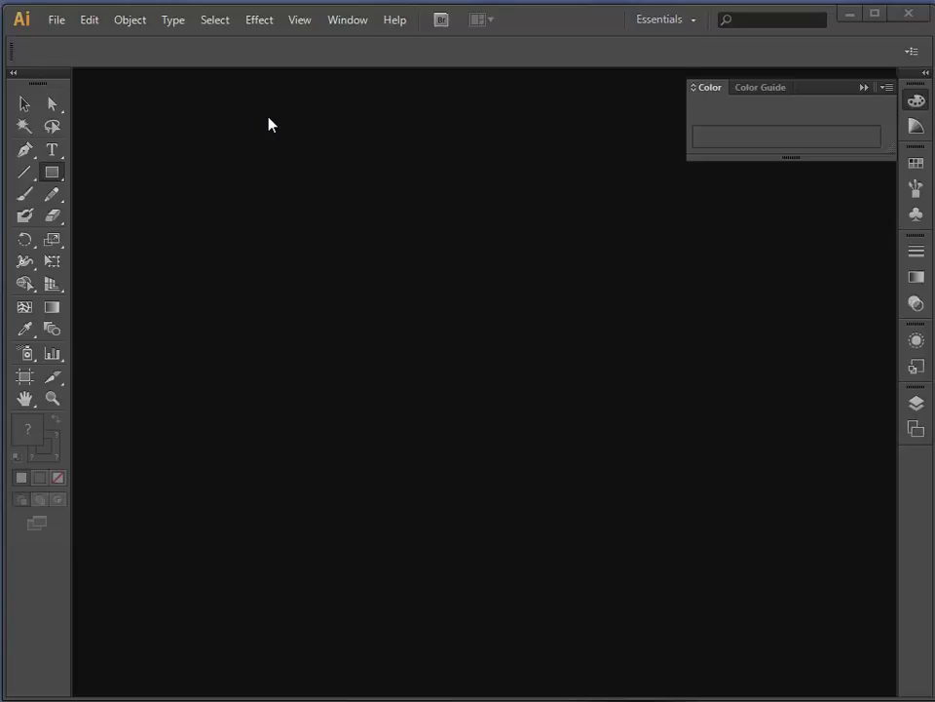
# Step: Create a new Print-profile A4 document (210 × 297 mm, CMYK) named Untitled-5
pyautogui.click(54, 21)
pyautogui.click(84, 42)
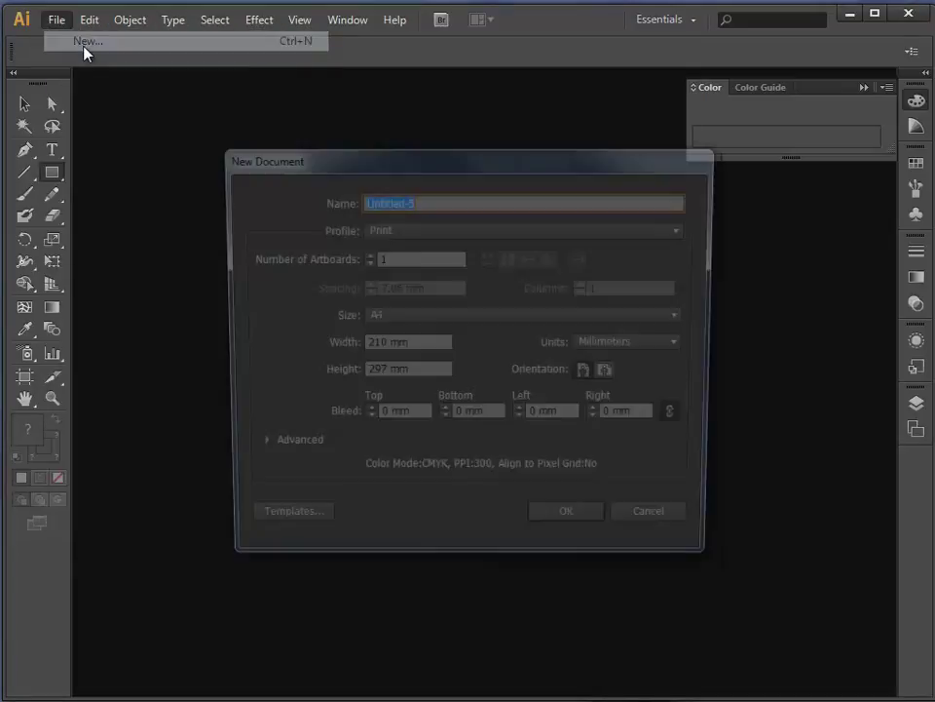
pyautogui.click(386, 229)
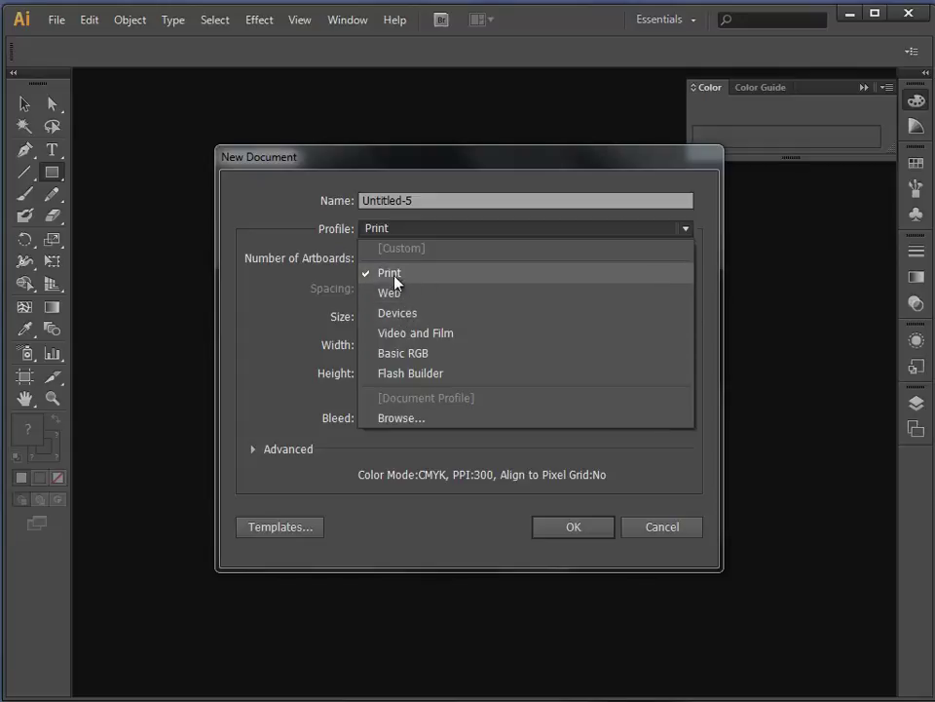
pyautogui.click(276, 211)
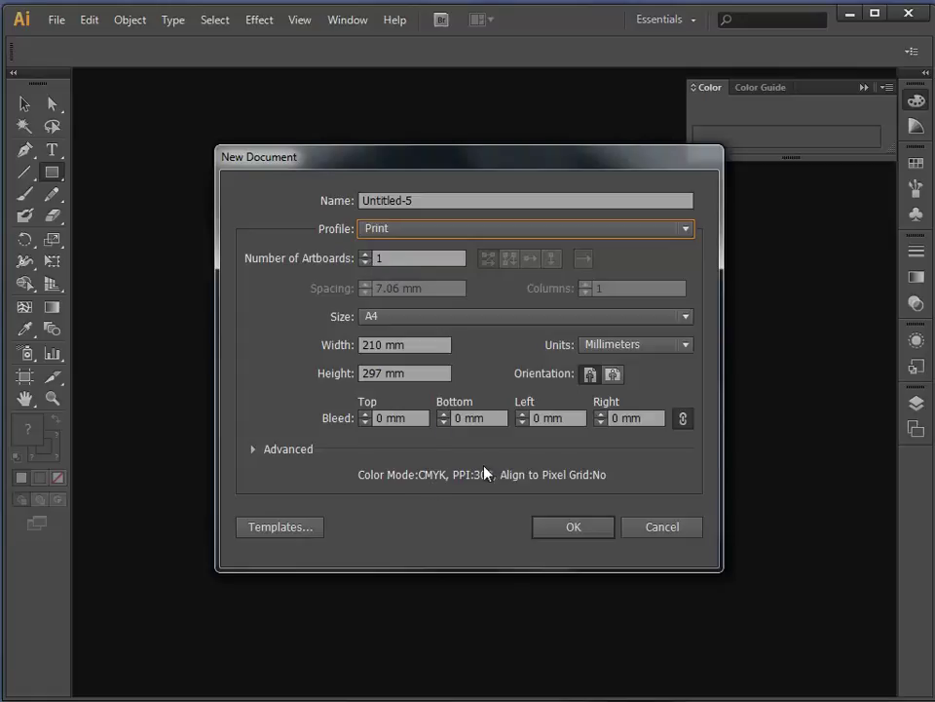
pyautogui.click(572, 527)
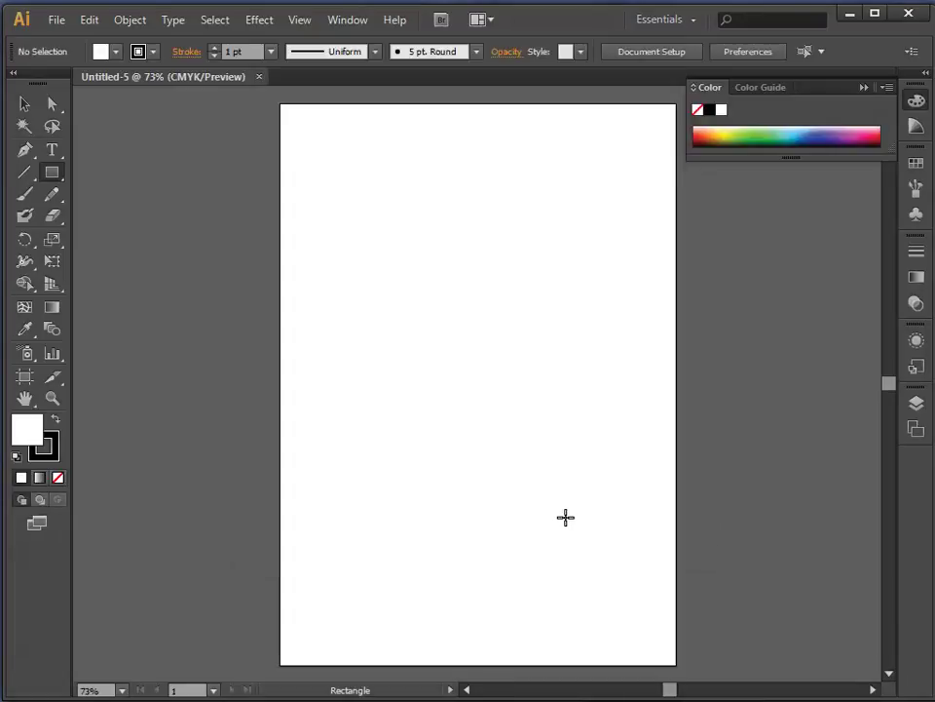
# Step: Draw a square of about 52 mm in the artboard's upper left with the Rectangle tool
pyautogui.press('v')
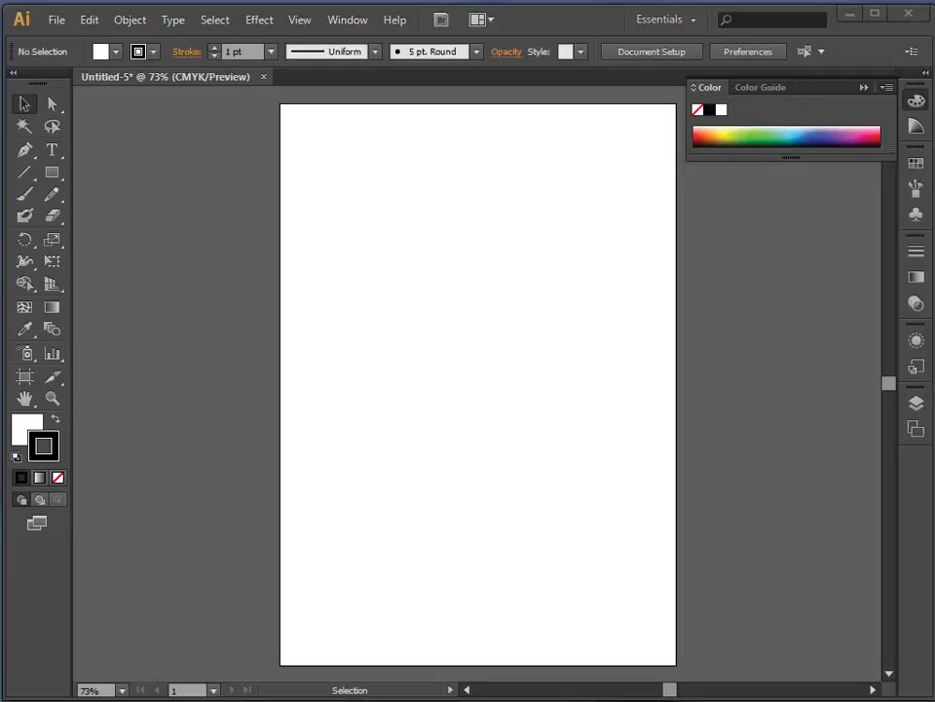
pyautogui.click(51, 173)
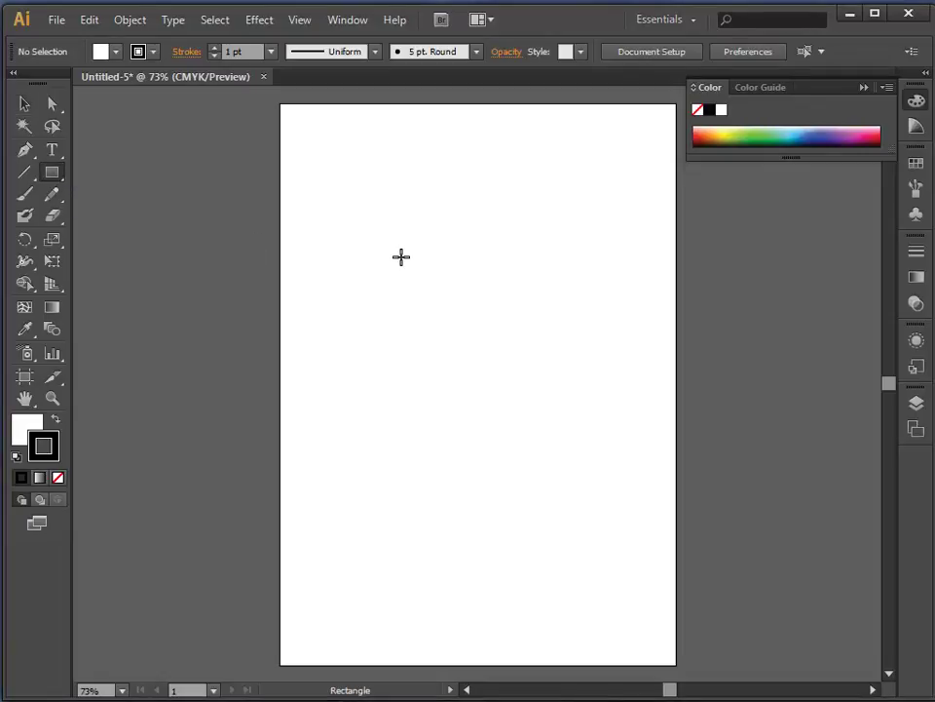
pyautogui.moveTo(366, 228); pyautogui.dragTo(451, 318)
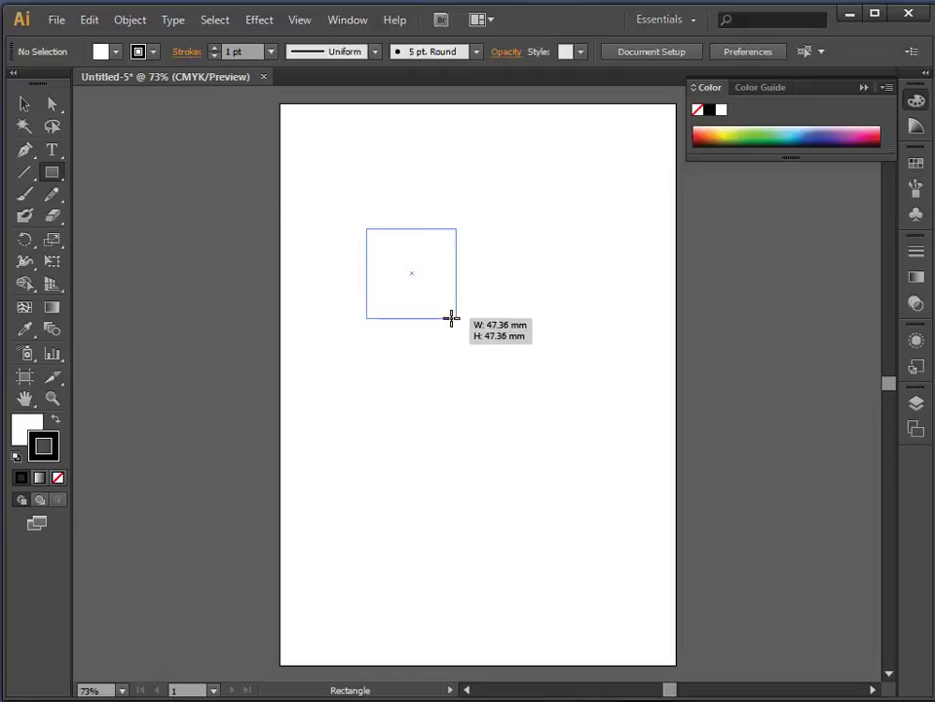
pyautogui.moveTo(451, 317)
pyautogui.mouseDown()
pyautogui.moveTo(439, 309)
pyautogui.moveTo(465, 324)
pyautogui.mouseUp()
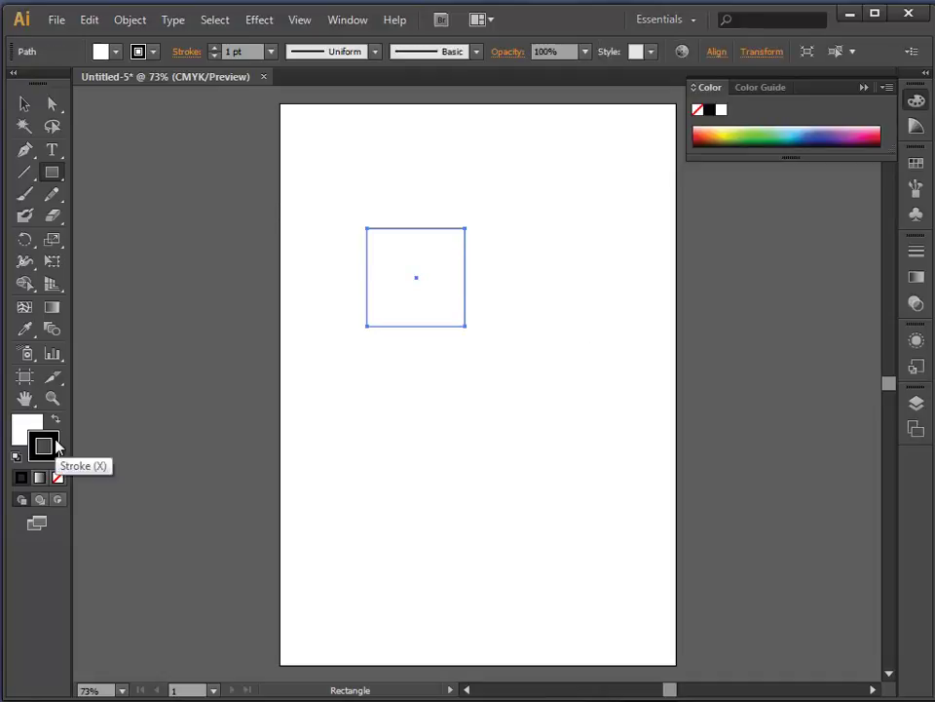
# Step: Fill the square pink-red and give it a 10 pt bright green stroke
pyautogui.doubleClick(25, 429)
pyautogui.moveTo(419, 261); pyautogui.dragTo(544, 251)
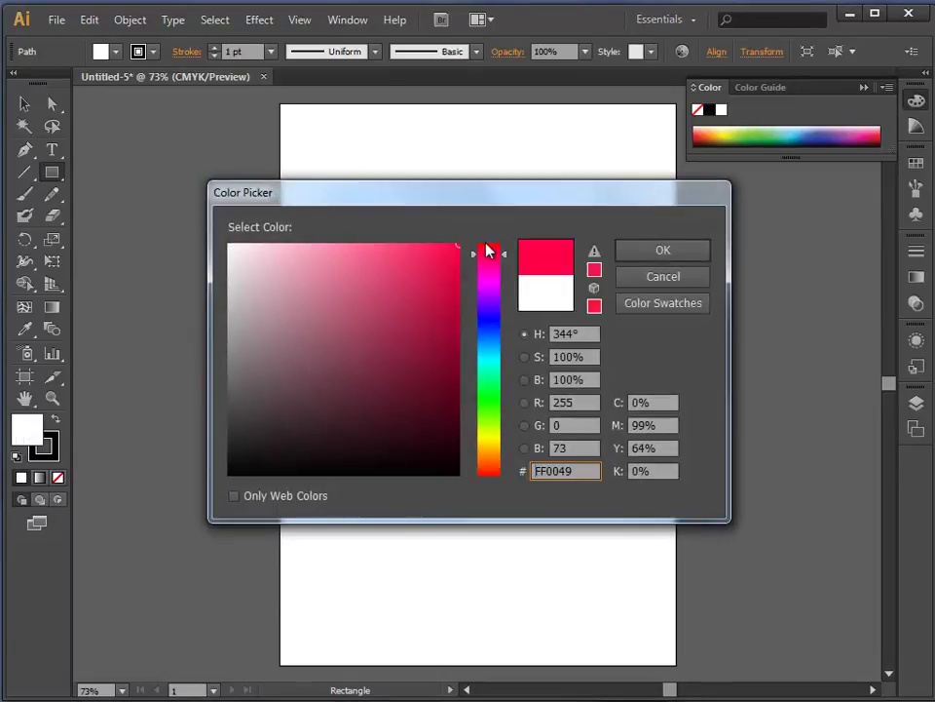
pyautogui.click(650, 249)
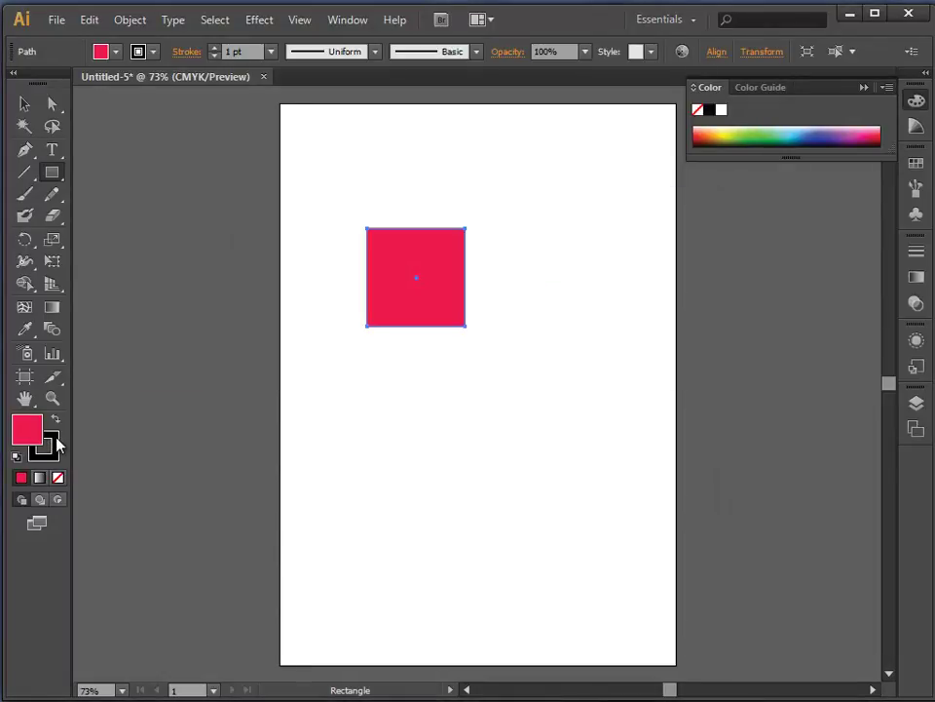
pyautogui.doubleClick(57, 443)
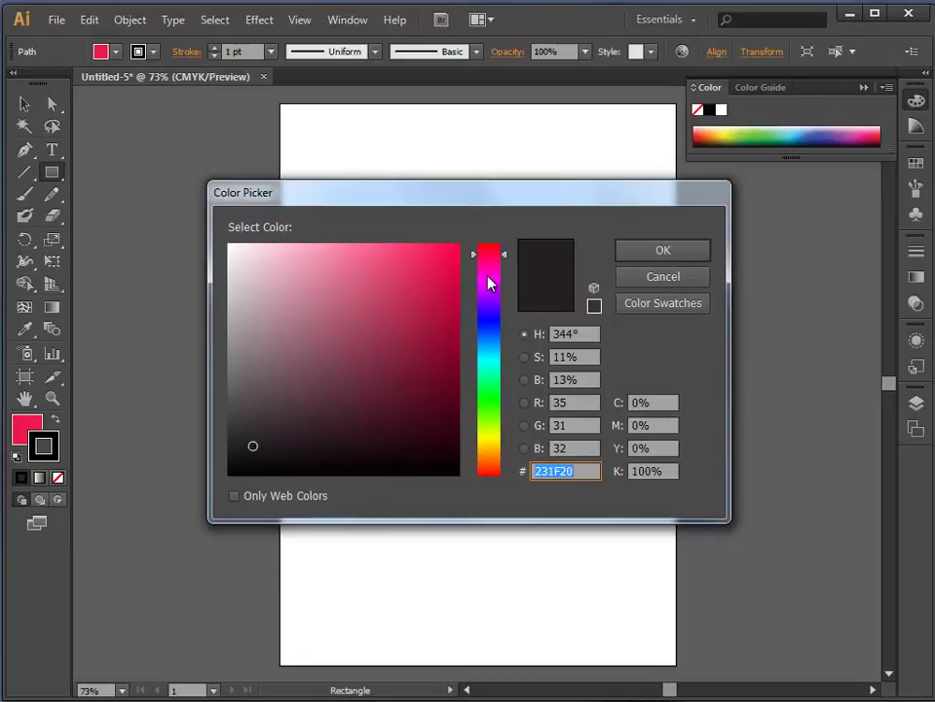
pyautogui.click(489, 390)
pyautogui.moveTo(410, 321); pyautogui.dragTo(497, 251)
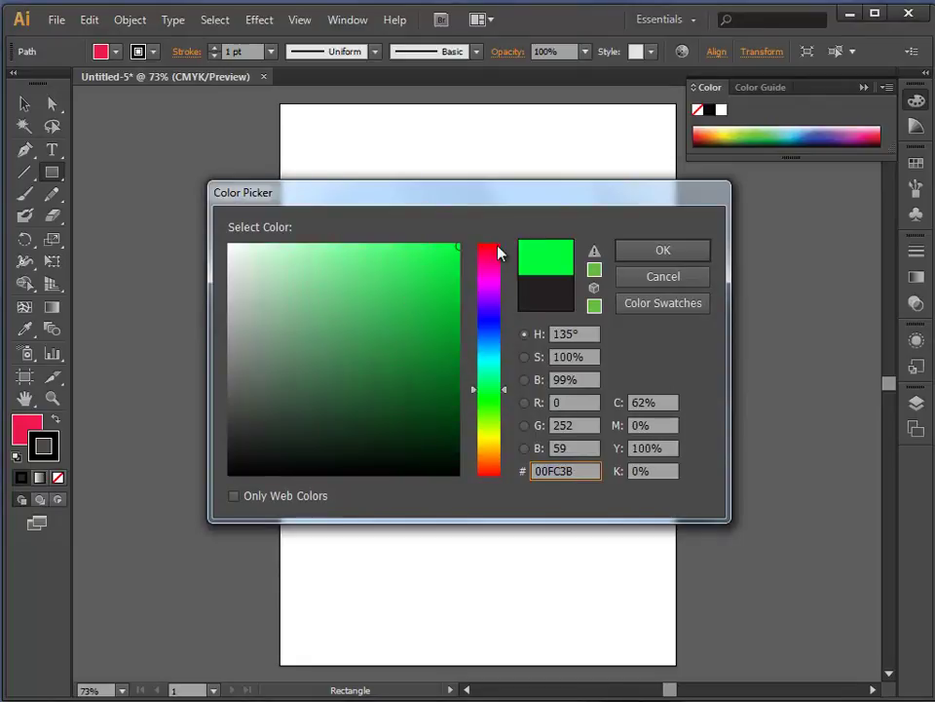
pyautogui.click(662, 251)
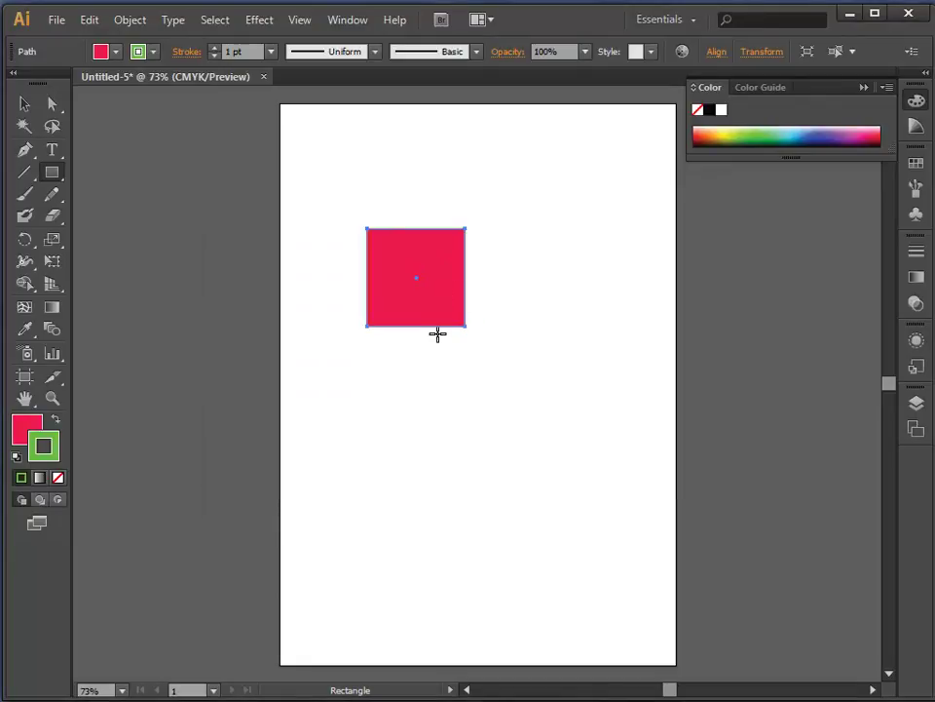
pyautogui.click(214, 47)
pyautogui.click(214, 48)
pyautogui.click(215, 47)
pyautogui.click(214, 48)
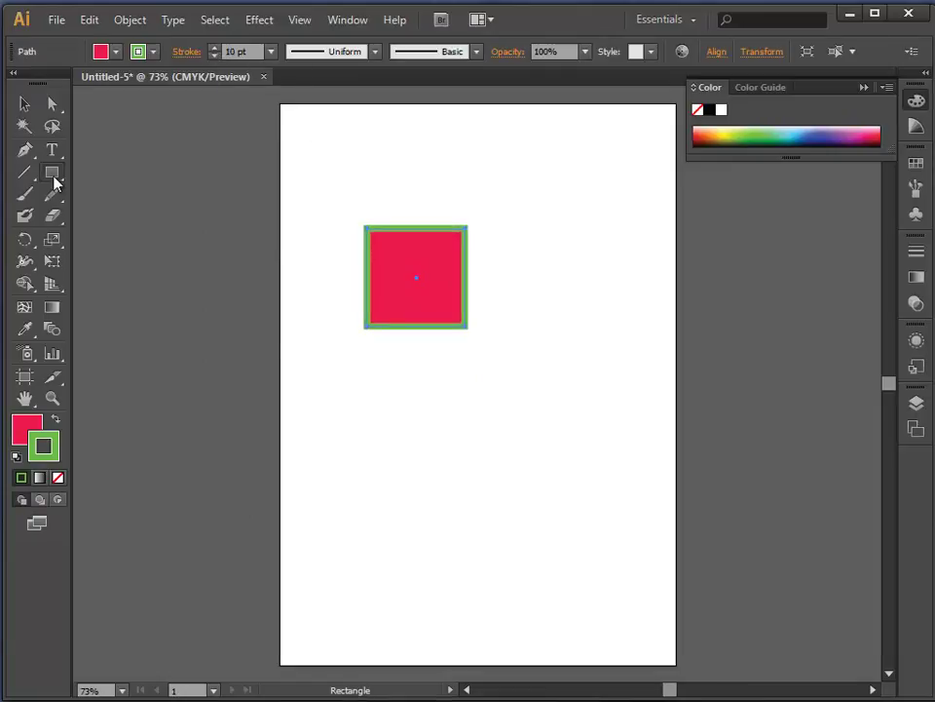
# Step: Draw a second square lower on the artboard, filled cyan with a red stroke
pyautogui.moveTo(418, 414); pyautogui.dragTo(501, 498)
pyautogui.click(28, 426)
pyautogui.doubleClick(27, 426)
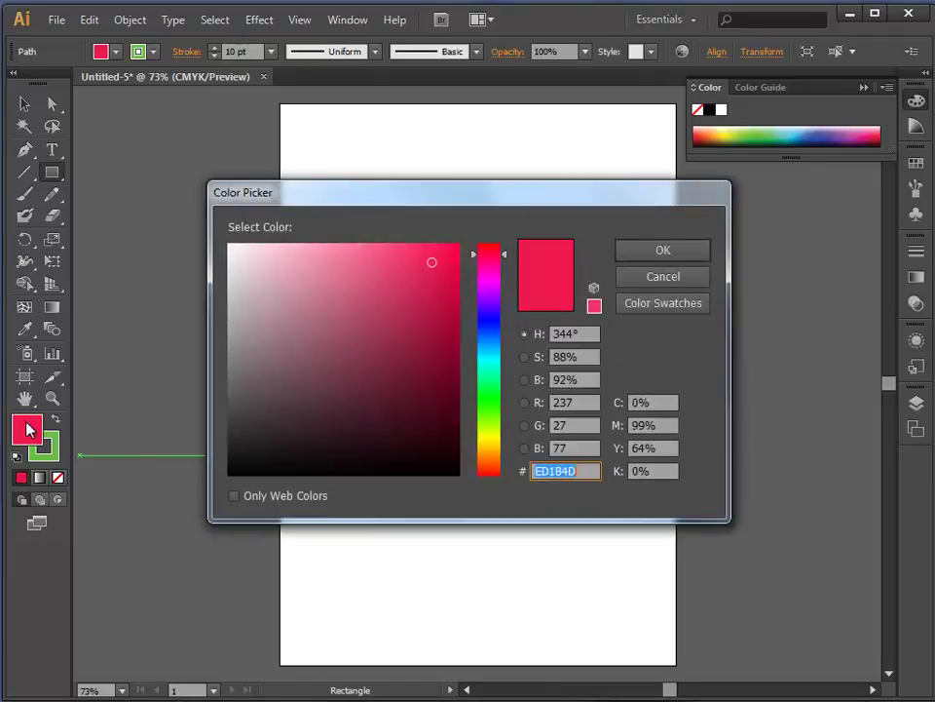
pyautogui.click(489, 363)
pyautogui.moveTo(412, 323); pyautogui.dragTo(520, 245)
pyautogui.click(637, 253)
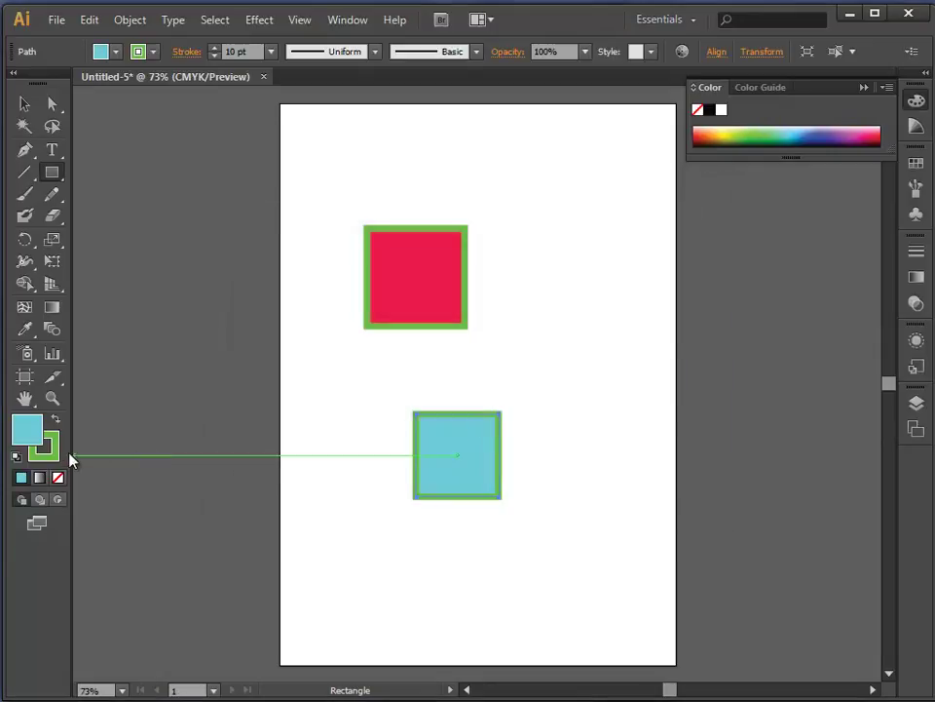
pyautogui.doubleClick(53, 454)
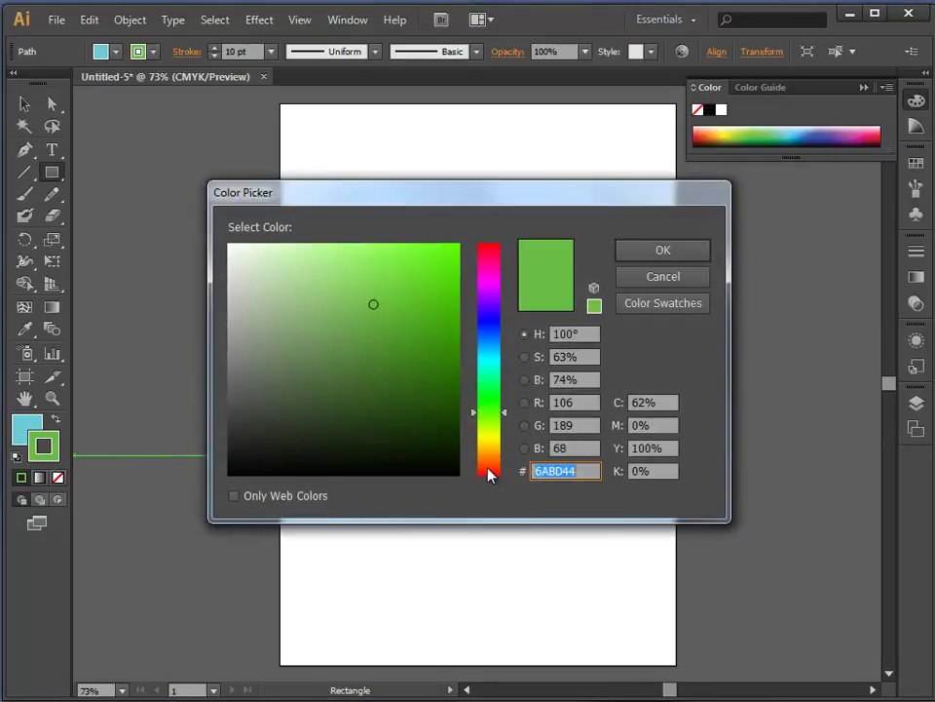
pyautogui.click(490, 475)
pyautogui.click(655, 251)
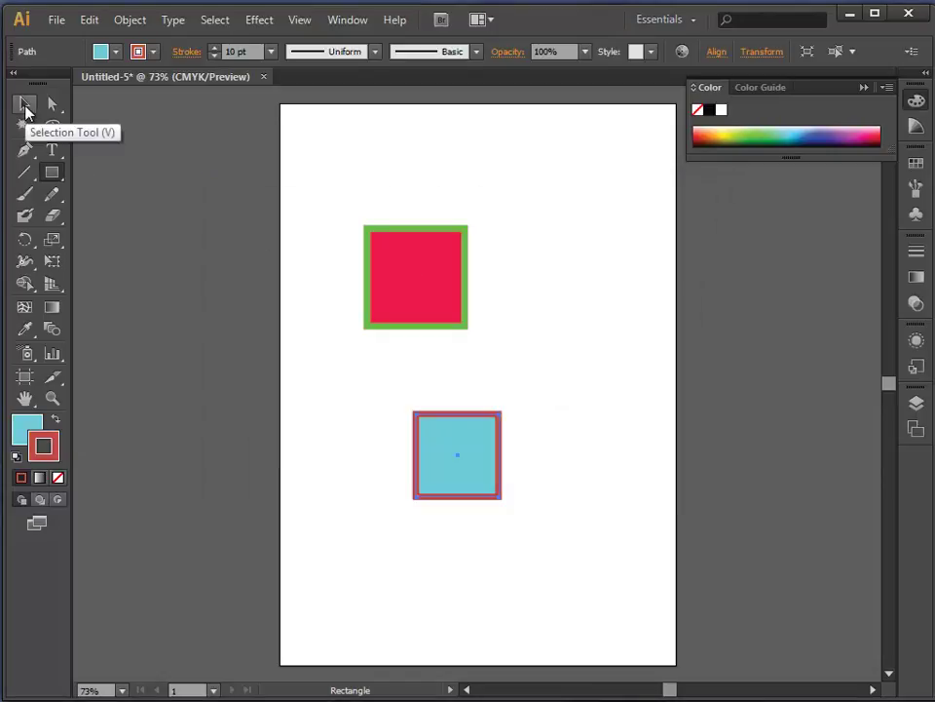
# Step: Reposition the cyan and red squares with the Selection tool
pyautogui.click(26, 105)
pyautogui.moveTo(460, 438); pyautogui.dragTo(391, 417)
pyautogui.moveTo(412, 294); pyautogui.dragTo(453, 278)
pyautogui.moveTo(384, 451); pyautogui.dragTo(391, 410)
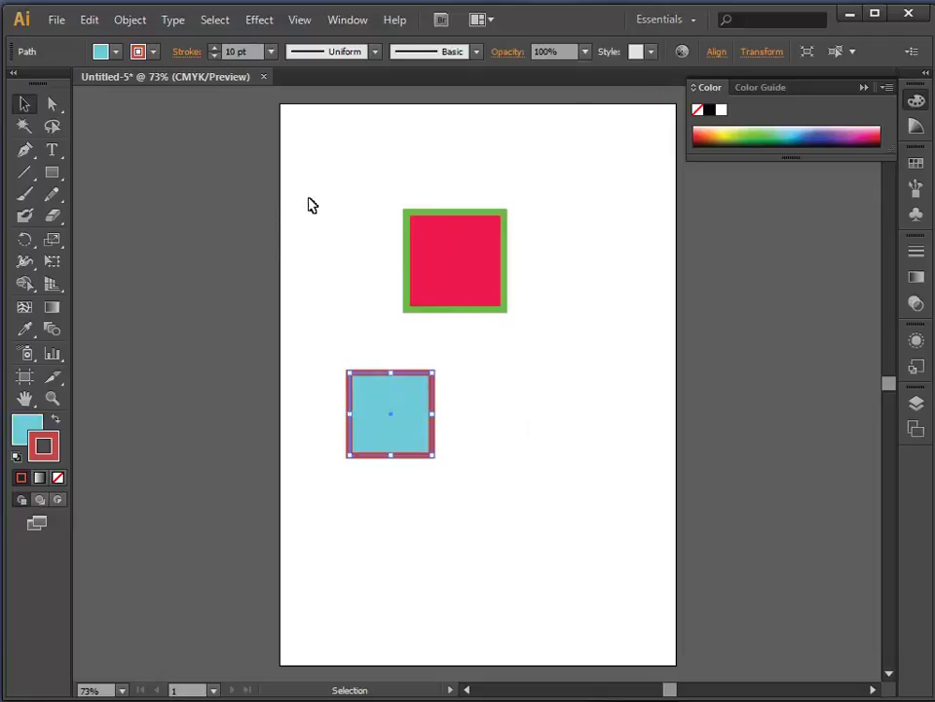
# Step: Apply Horizontal Align Center to both squares, then move them together
pyautogui.moveTo(316, 209); pyautogui.dragTo(615, 568)
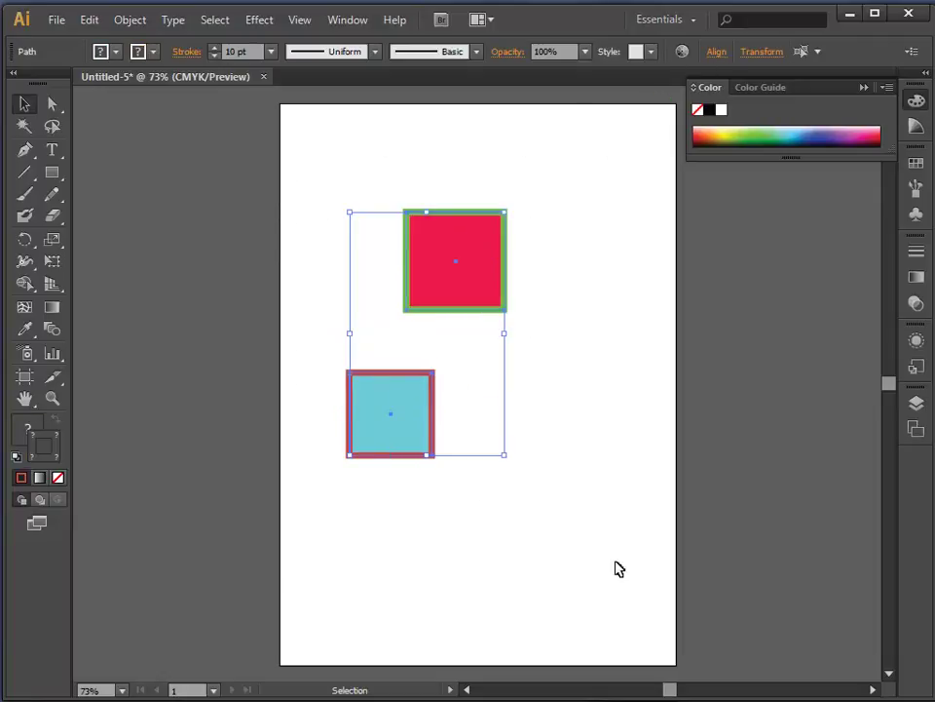
pyautogui.click(716, 53)
pyautogui.click(565, 100)
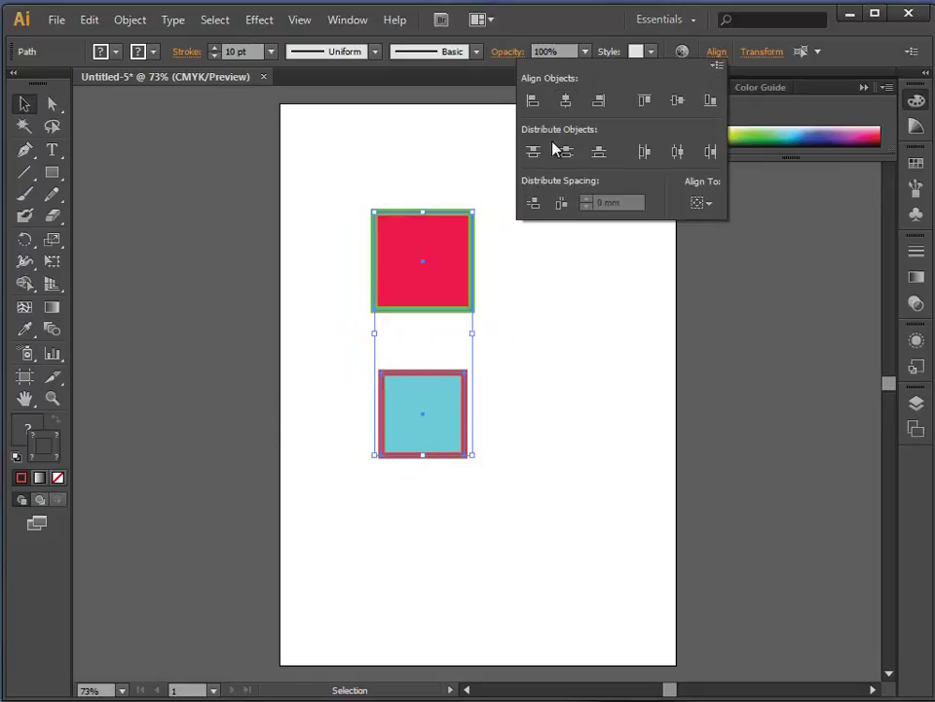
pyautogui.click(535, 370)
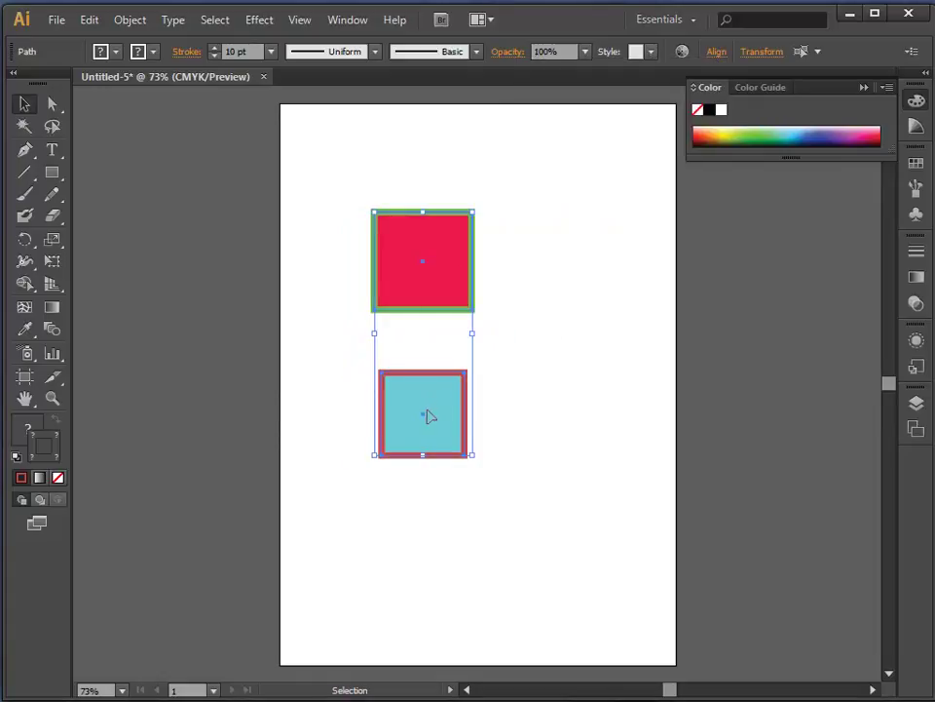
pyautogui.moveTo(429, 414); pyautogui.dragTo(438, 390)
pyautogui.click(514, 357)
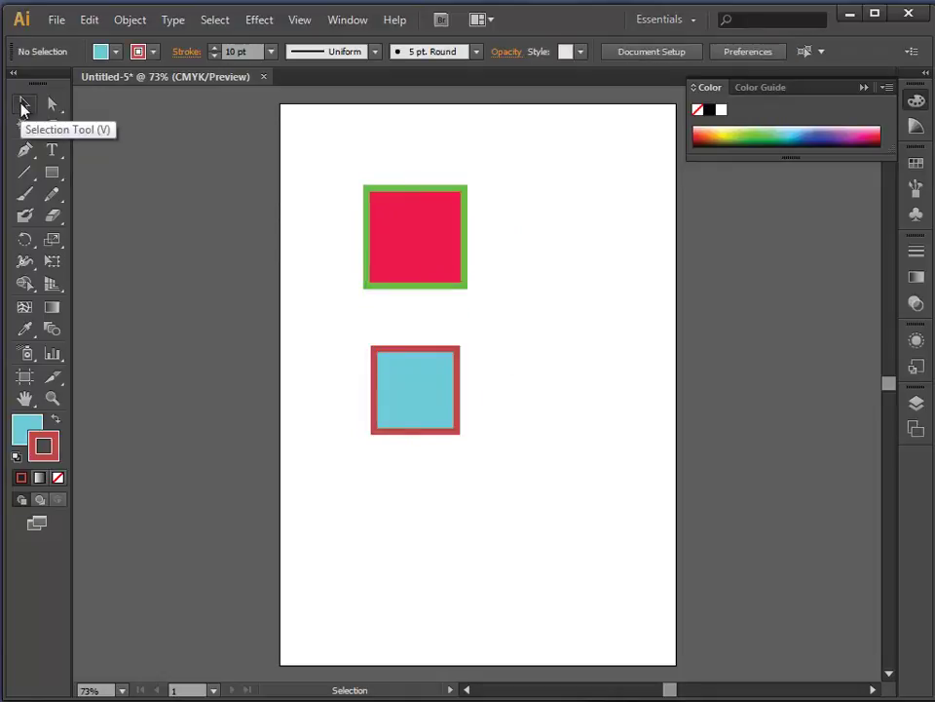
pyautogui.click(25, 105)
# Step: Shift the cyan diamond right and down below the red square
pyautogui.moveTo(413, 380); pyautogui.dragTo(597, 391)
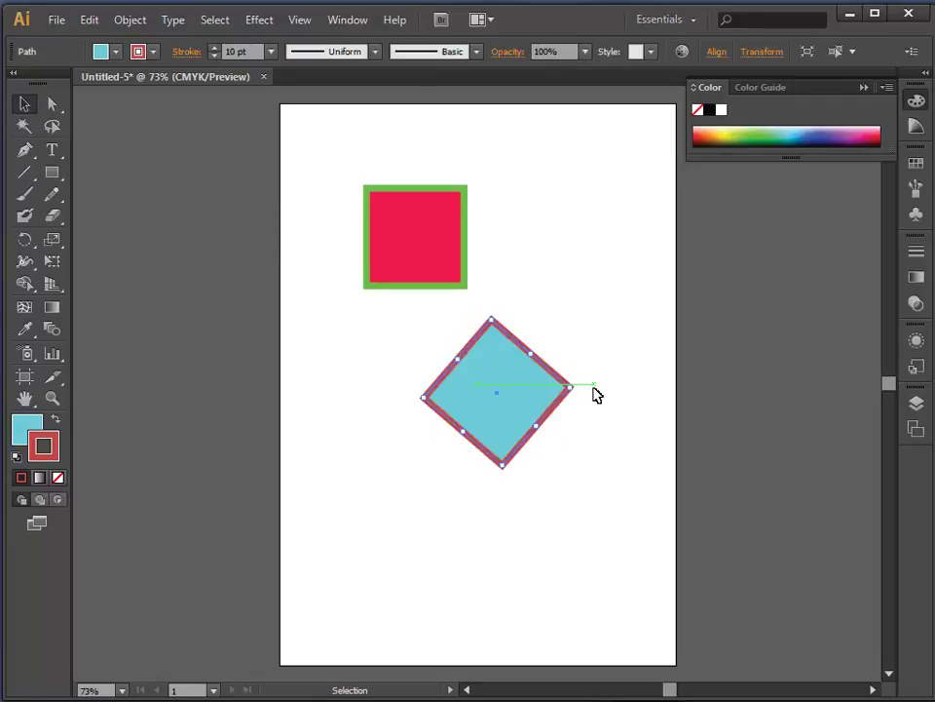
pyautogui.click(54, 105)
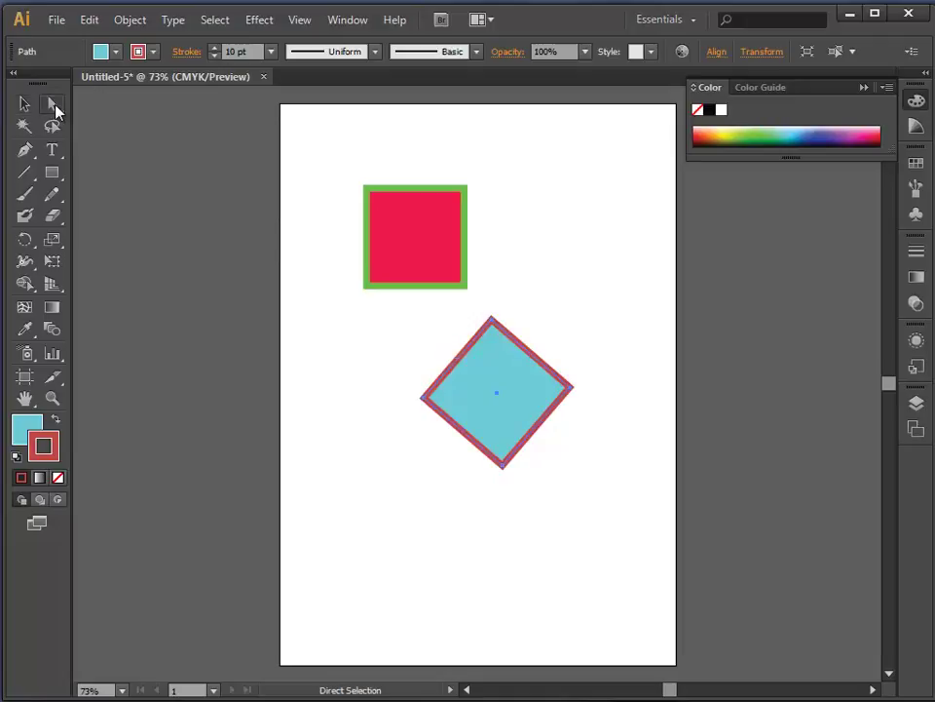
pyautogui.click(498, 327)
pyautogui.click(564, 274)
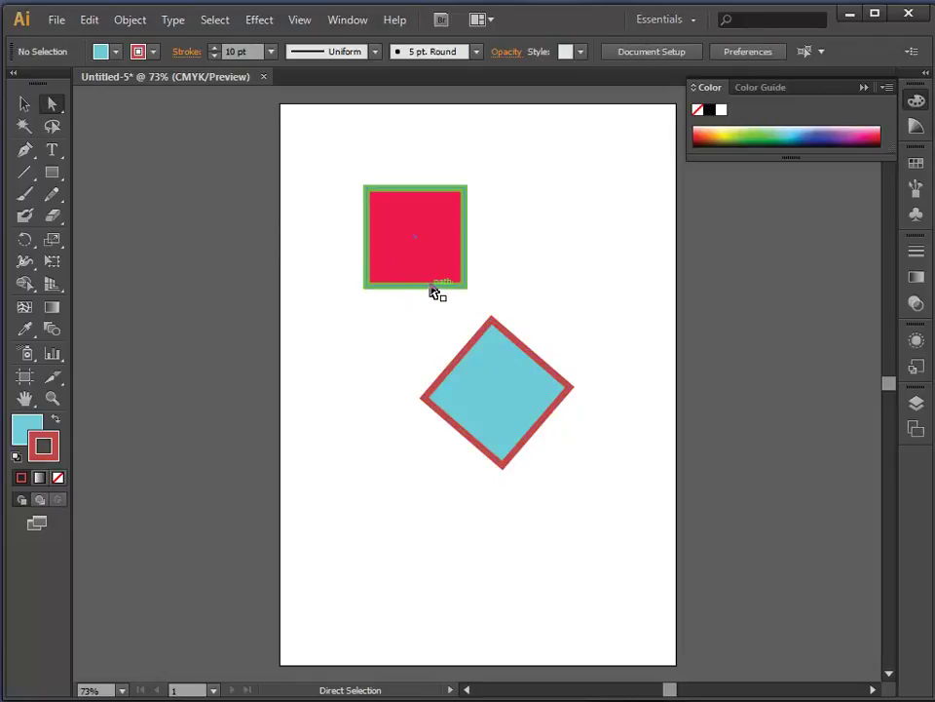
# Step: Drag the red square's bottom edge and corners with Direct Selection into a slanted shape
pyautogui.moveTo(418, 286); pyautogui.dragTo(370, 320)
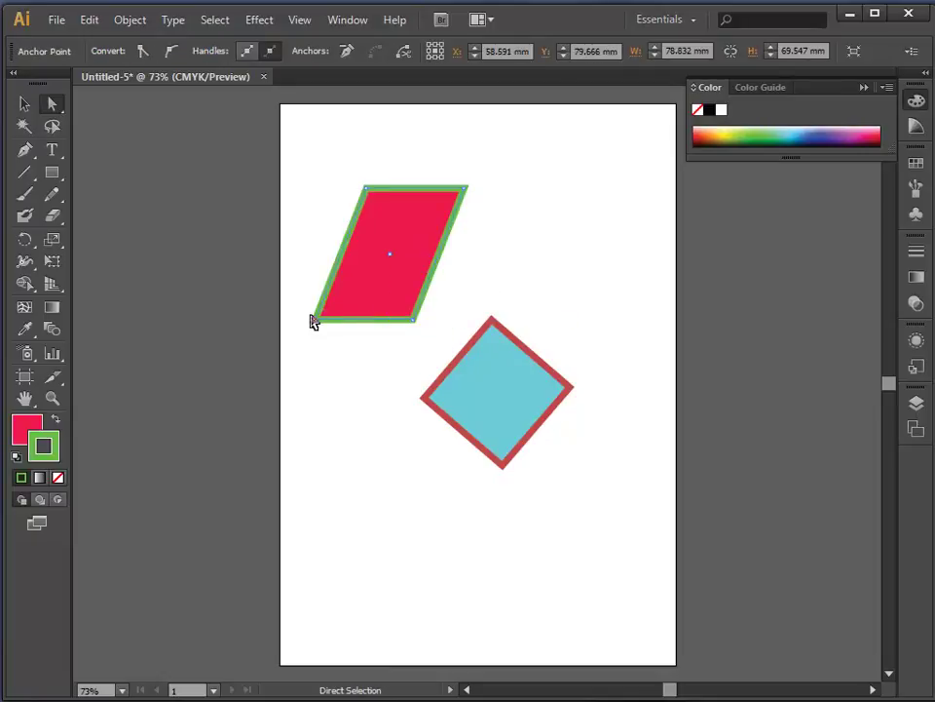
pyautogui.moveTo(313, 319); pyautogui.dragTo(334, 360)
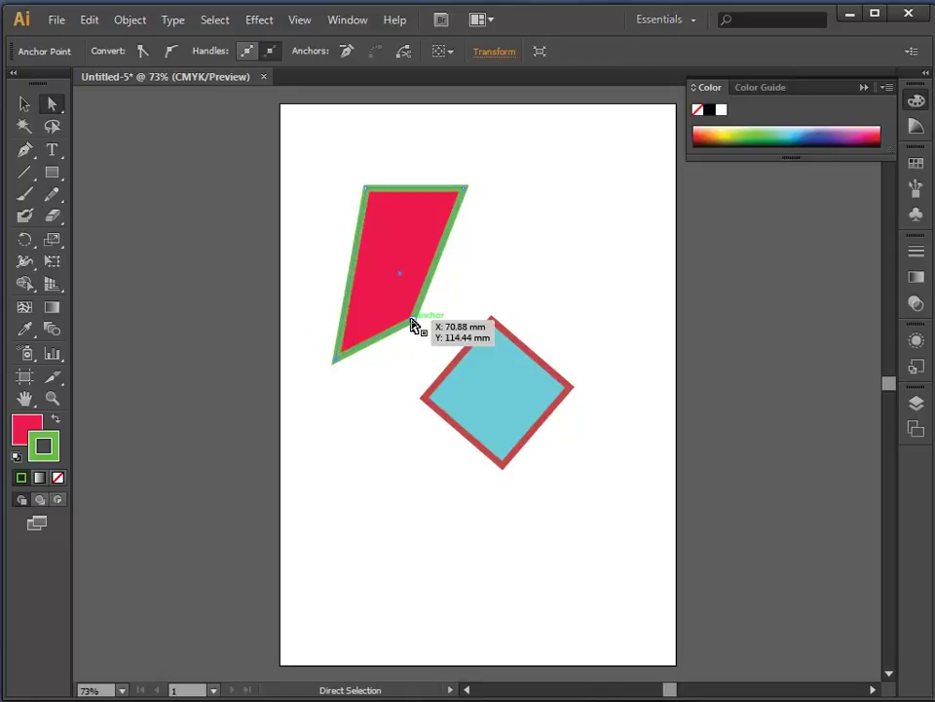
pyautogui.moveTo(416, 328)
pyautogui.mouseDown()
pyautogui.moveTo(442, 308)
pyautogui.moveTo(430, 313)
pyautogui.mouseUp()
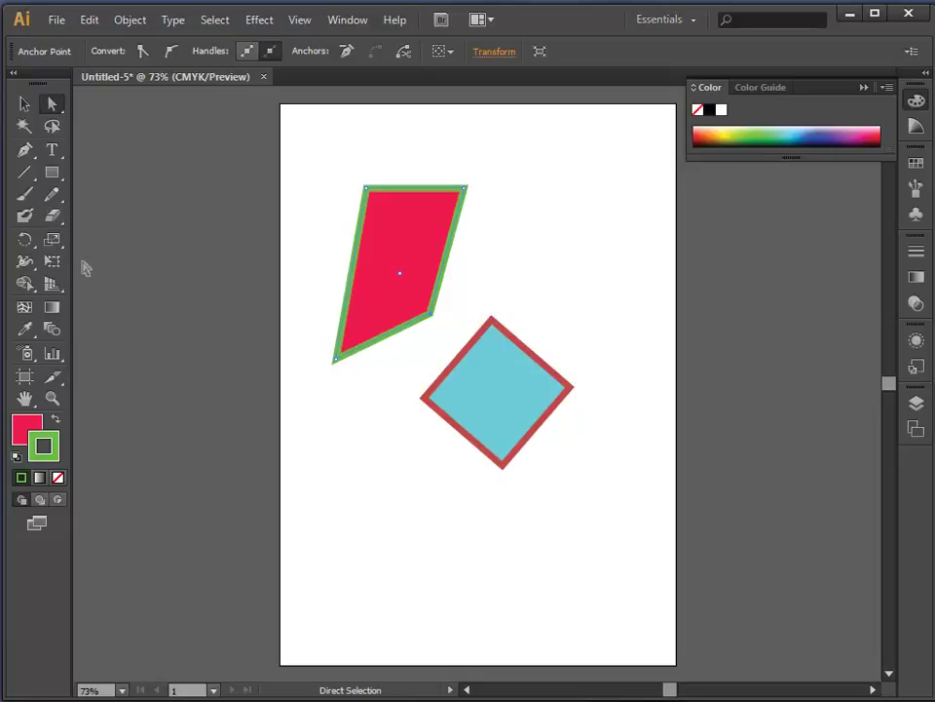
# Step: Draw a small curved path with the Pen tool and shift it left
pyautogui.click(25, 150)
pyautogui.click(570, 222)
pyautogui.moveTo(613, 294); pyautogui.dragTo(583, 361)
pyautogui.press('v')
pyautogui.moveTo(616, 261); pyautogui.dragTo(586, 252)
# Step: Reshape the curve by dragging its handle, then marquee-select all three shapes
pyautogui.click(52, 103)
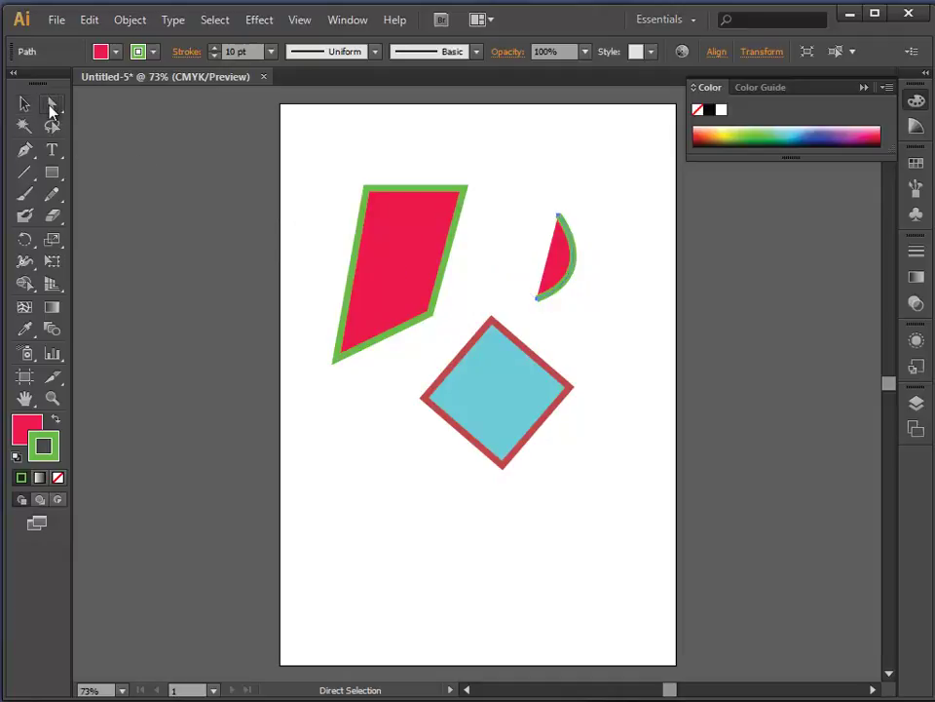
pyautogui.click(538, 303)
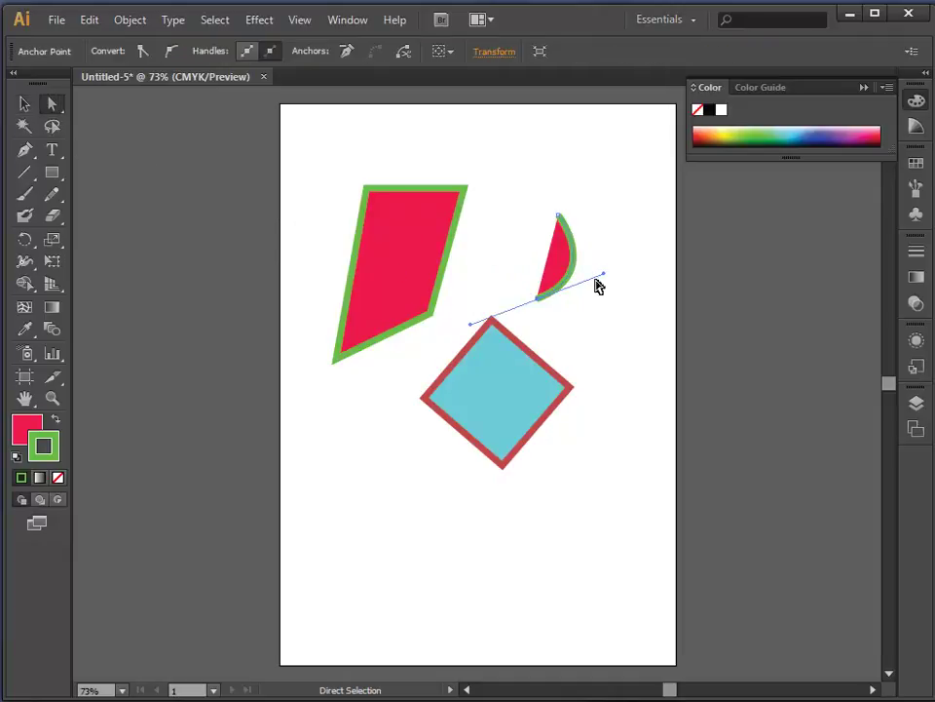
pyautogui.moveTo(606, 279); pyautogui.dragTo(493, 210)
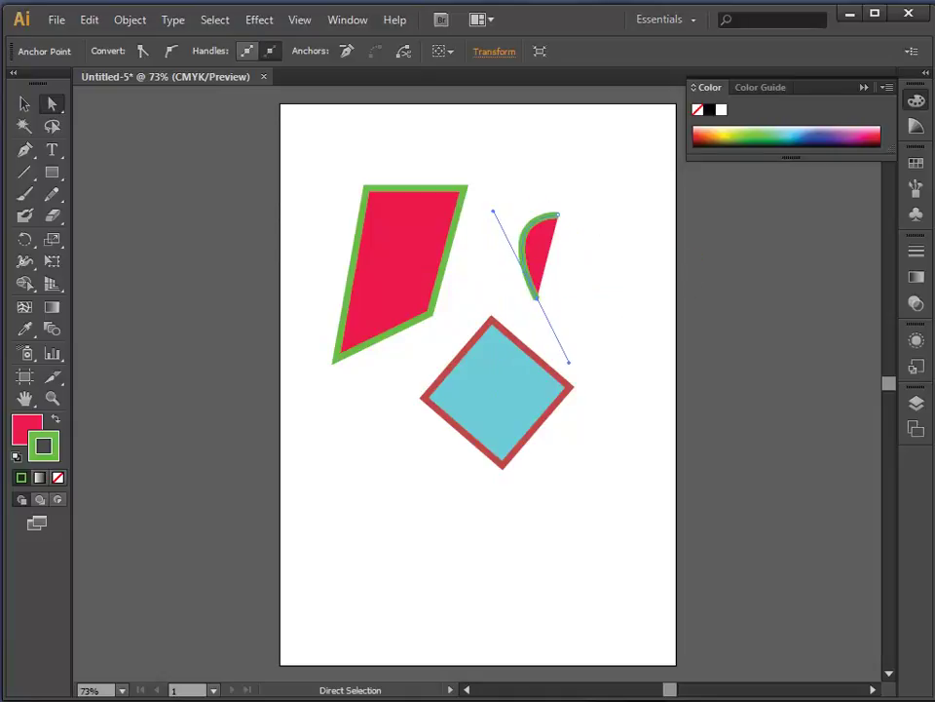
pyautogui.click(659, 490)
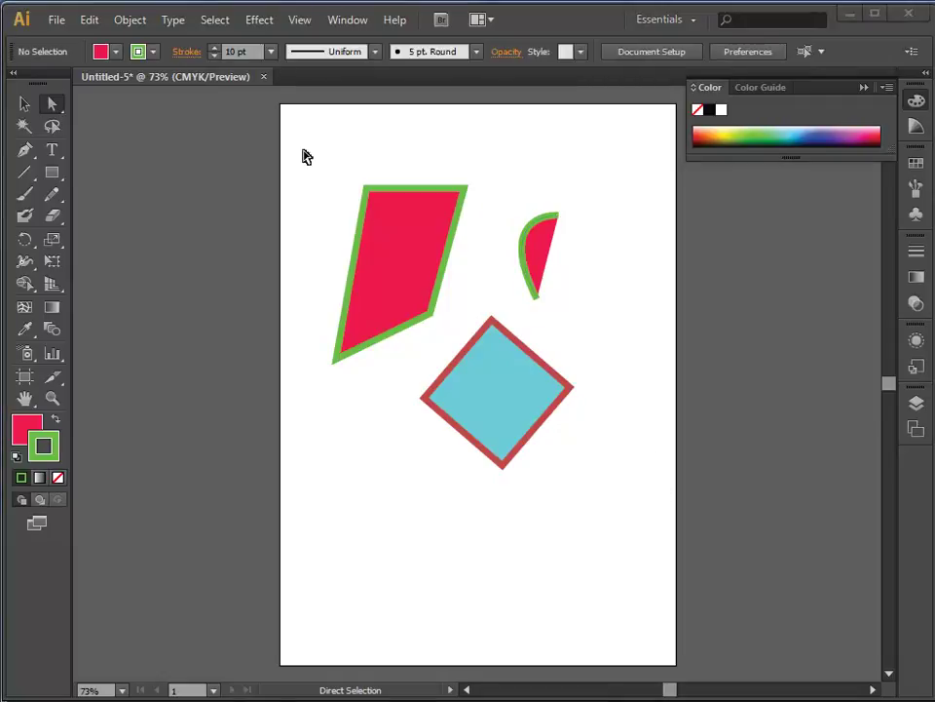
pyautogui.click(25, 103)
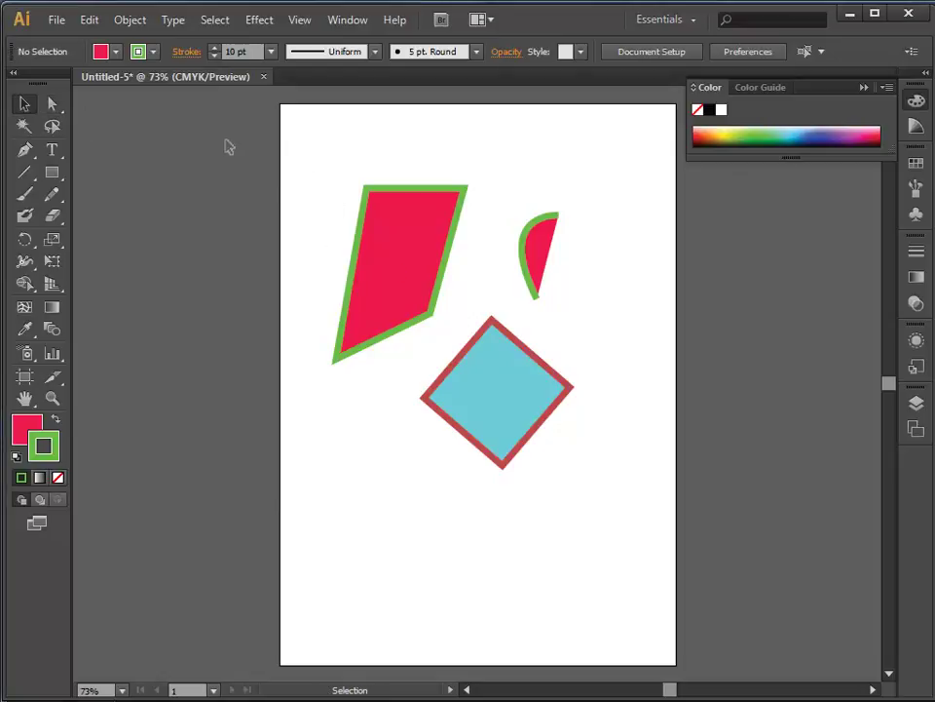
pyautogui.moveTo(227, 140); pyautogui.dragTo(646, 507)
# Step: Delete the selected shapes and draw a large default white, black-outlined circle near the page centre
pyautogui.press('Delete')
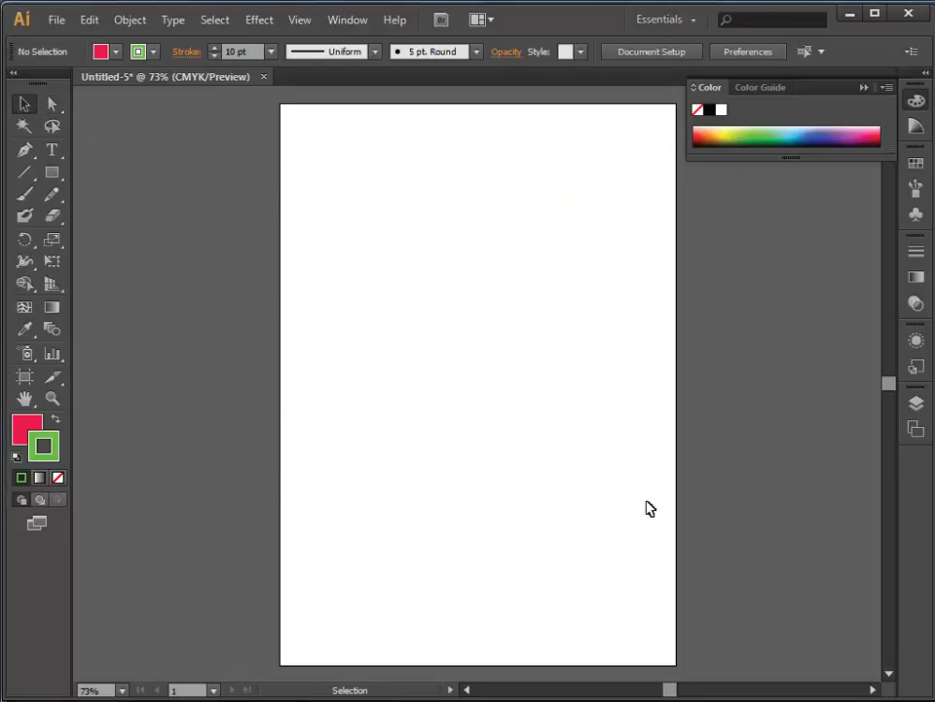
pyautogui.click(17, 457)
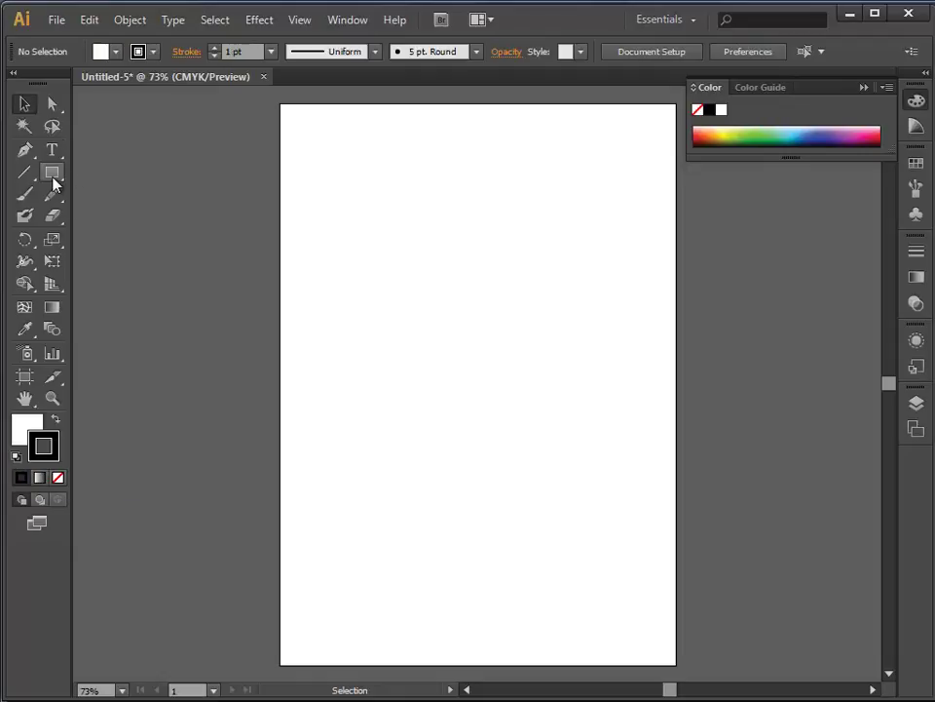
pyautogui.moveTo(54, 177); pyautogui.dragTo(127, 214)
pyautogui.moveTo(361, 224); pyautogui.dragTo(587, 437)
# Step: Set the stroke to 4 pt and draw a smaller 59.44 mm circle from the big circle's top
pyautogui.click(213, 48)
pyautogui.click(214, 48)
pyautogui.click(214, 47)
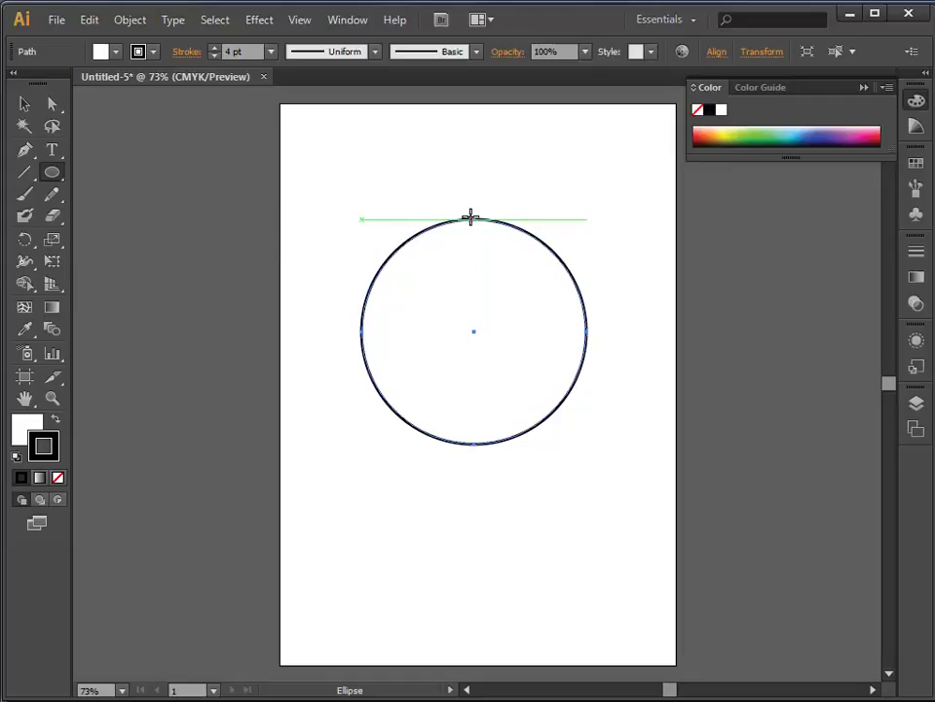
pyautogui.moveTo(470, 216); pyautogui.dragTo(536, 324)
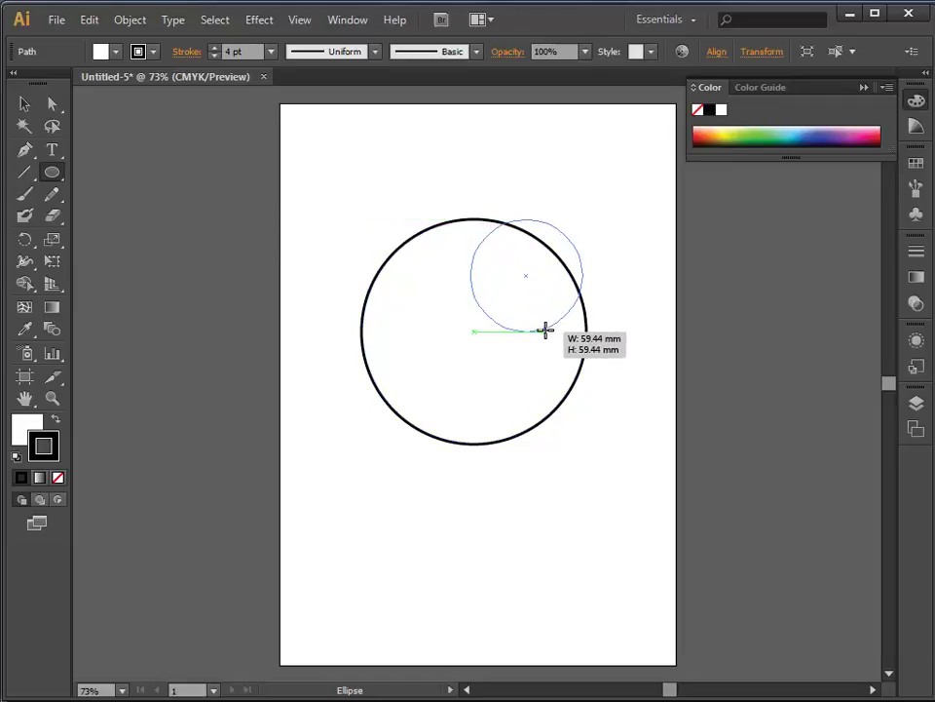
pyautogui.moveTo(547, 331); pyautogui.dragTo(548, 331)
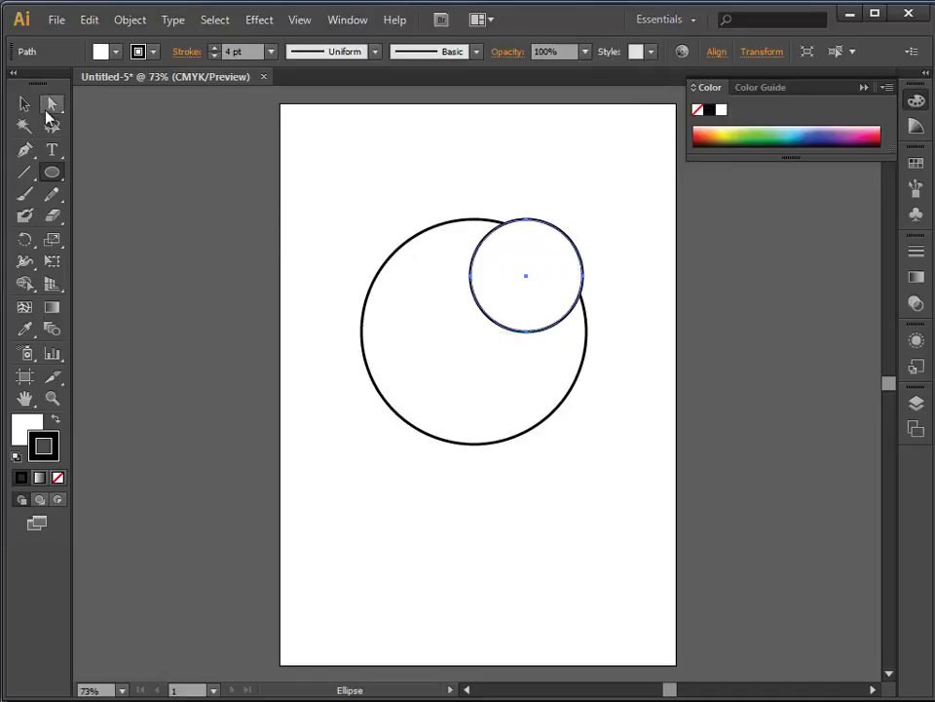
pyautogui.click(28, 105)
# Step: Centre the small circle on the big one with Horizontal Align Center
pyautogui.moveTo(249, 154); pyautogui.dragTo(706, 429)
pyautogui.click(717, 53)
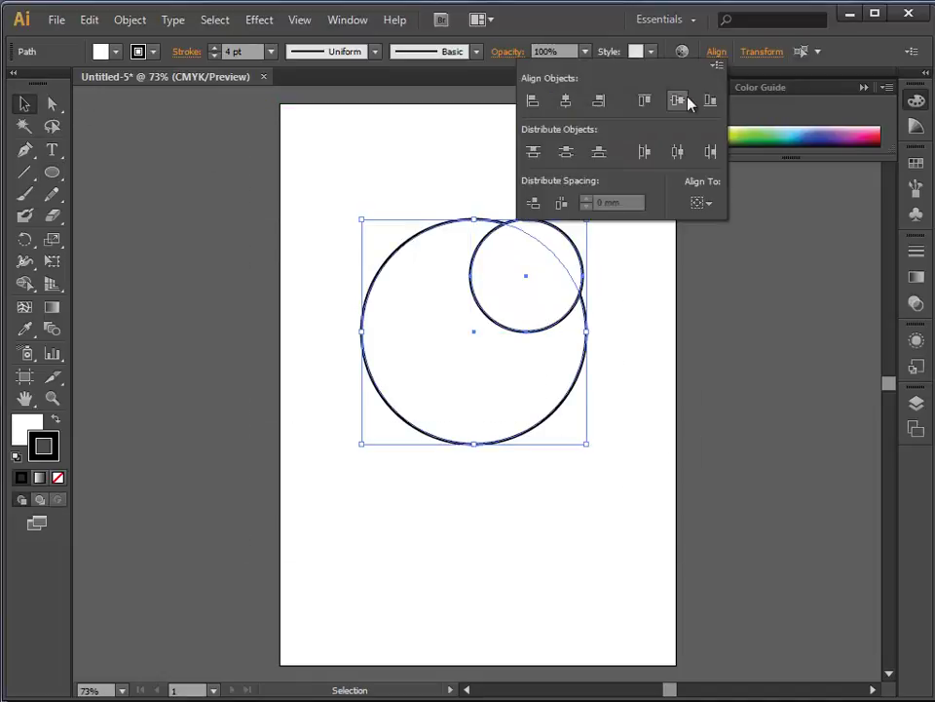
pyautogui.click(561, 106)
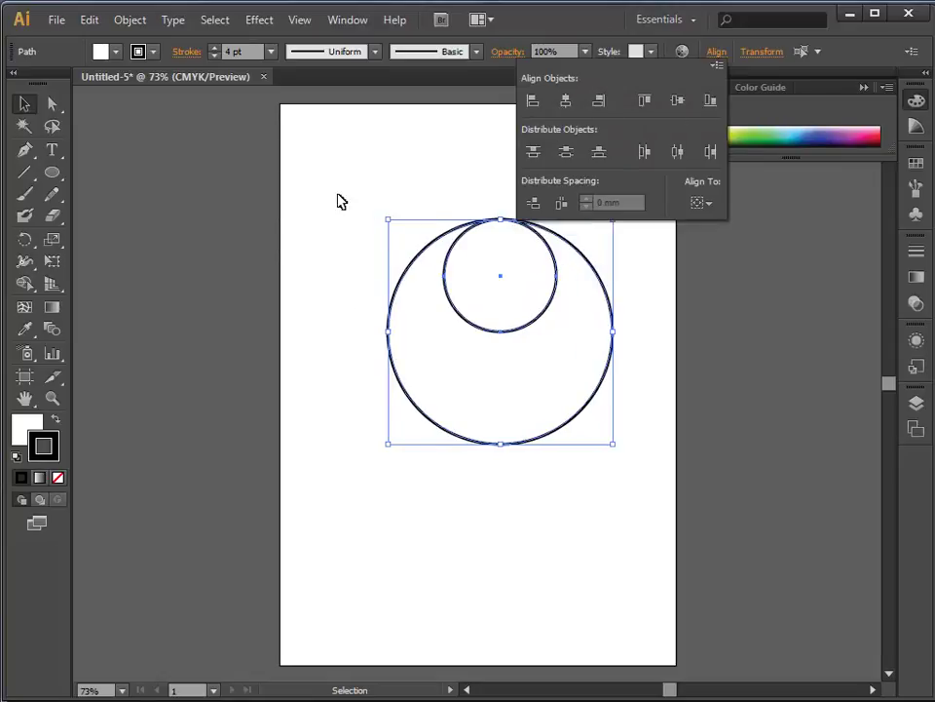
pyautogui.click(316, 158)
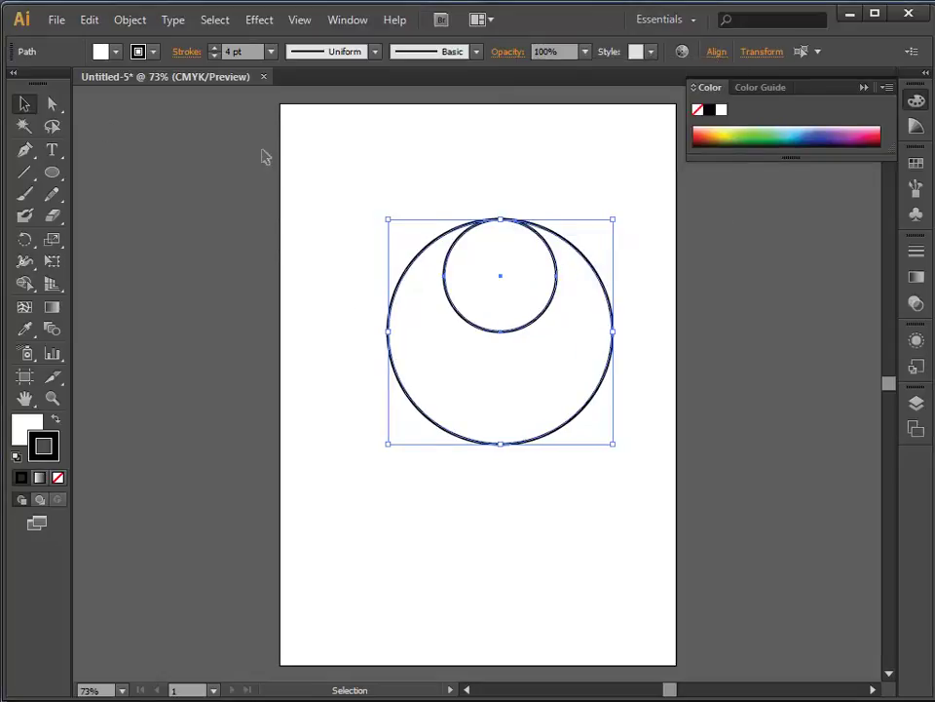
pyautogui.click(330, 178)
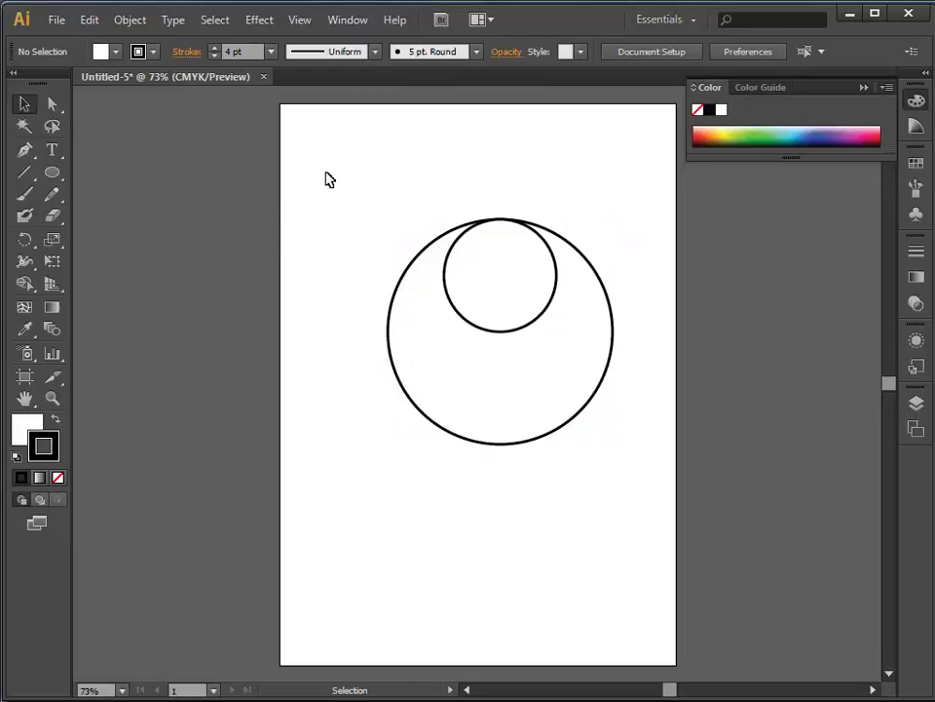
# Step: Alt-drag a copy of the small circle straight down beneath the original
pyautogui.click(25, 105)
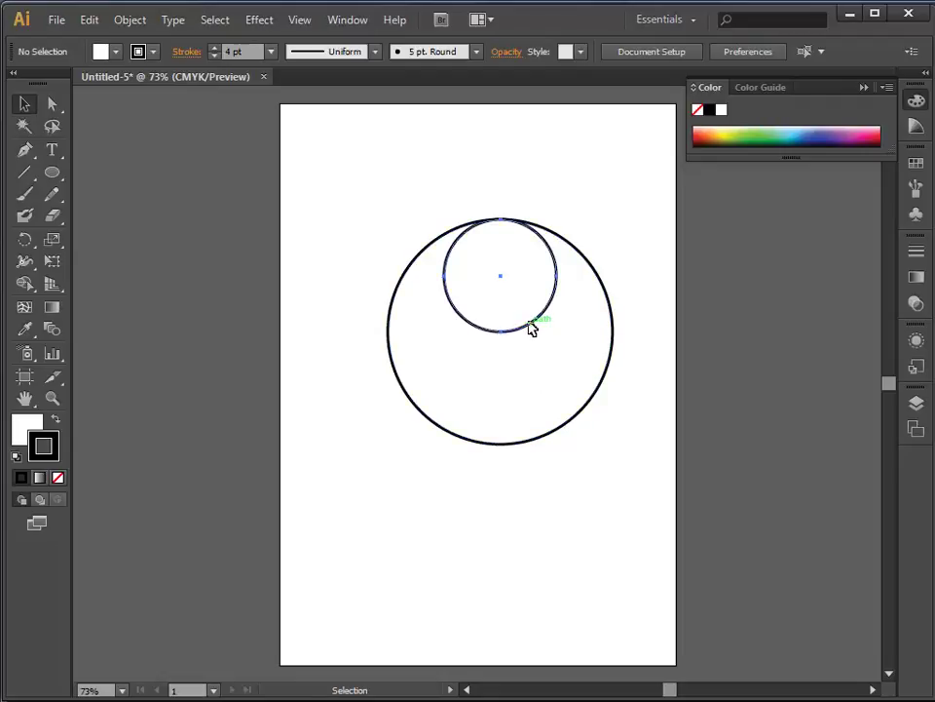
pyautogui.moveTo(530, 325); pyautogui.dragTo(533, 443)
pyautogui.click(613, 459)
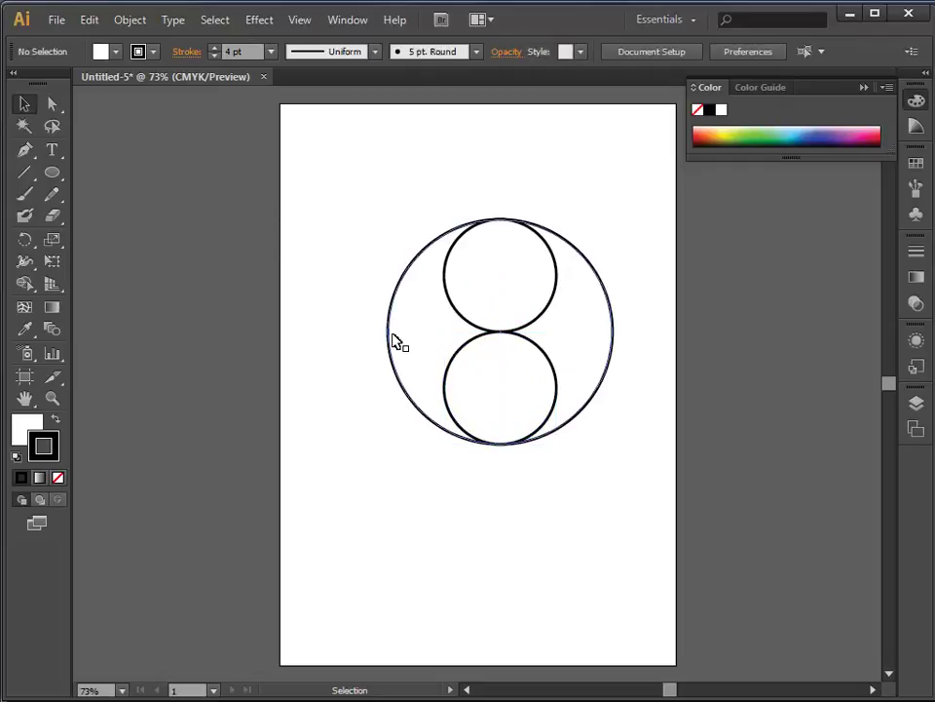
# Step: Draw a tiny circle at the upper inner circle's centre and Alt-drag a copy into the lower one
pyautogui.click(54, 173)
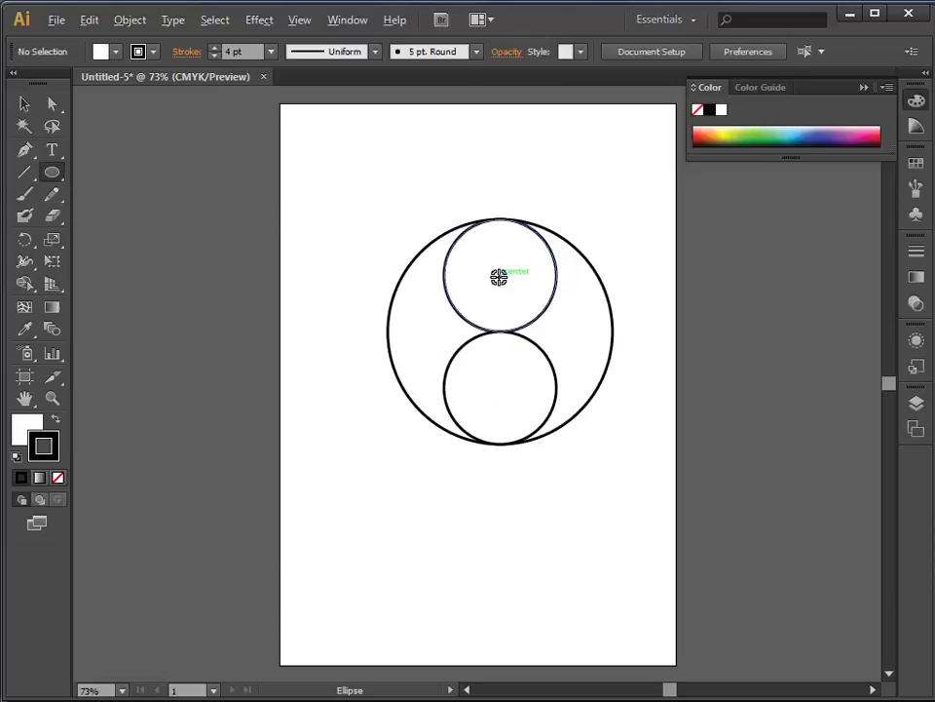
pyautogui.moveTo(499, 277)
pyautogui.mouseDown()
pyautogui.moveTo(524, 295)
pyautogui.moveTo(516, 287)
pyautogui.mouseUp()
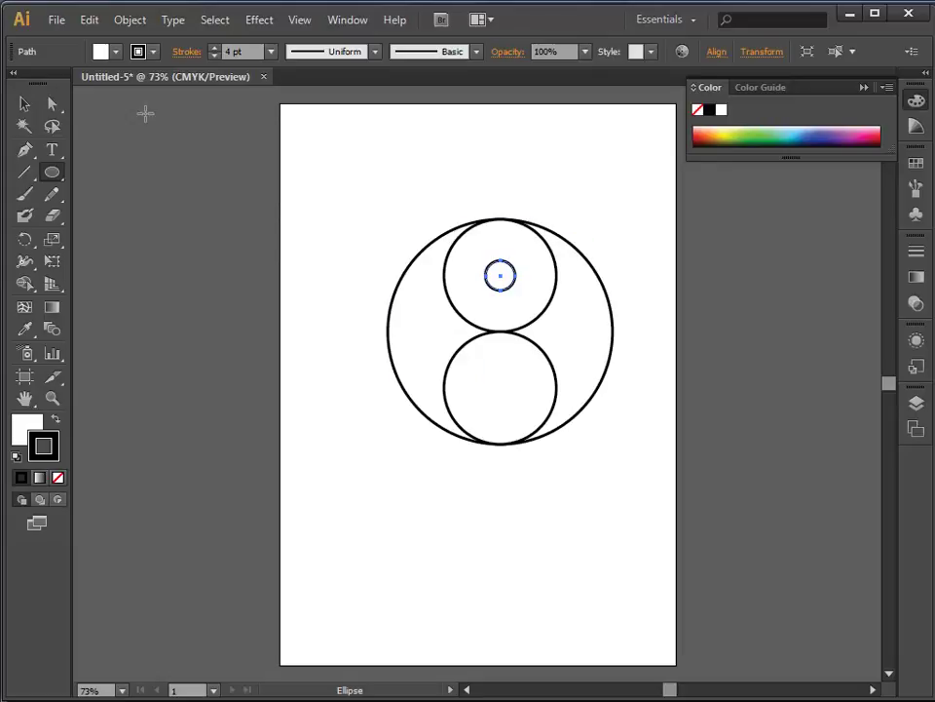
pyautogui.click(24, 103)
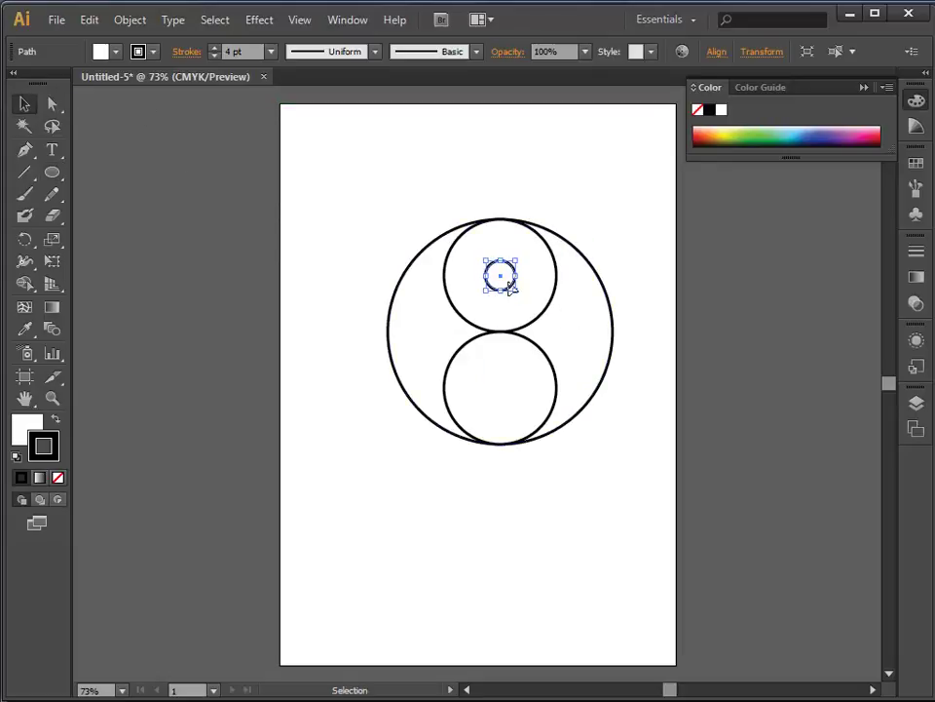
pyautogui.moveTo(515, 292); pyautogui.dragTo(515, 401)
pyautogui.click(653, 415)
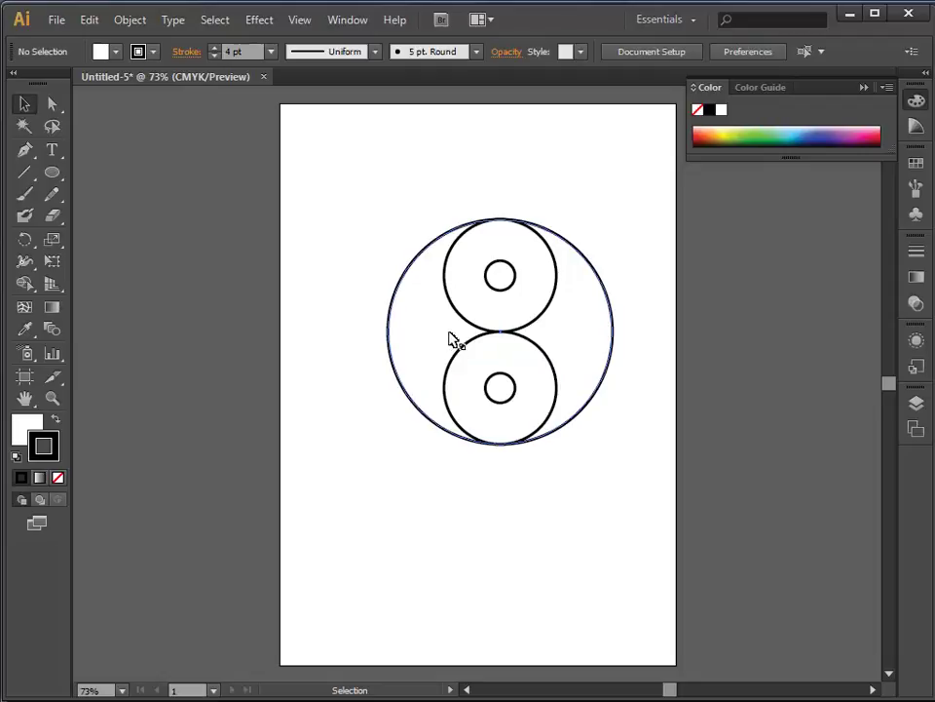
# Step: Select all circles and Shape Builder-merge each inner circle with its opposite crescent
pyautogui.moveTo(314, 179); pyautogui.dragTo(686, 527)
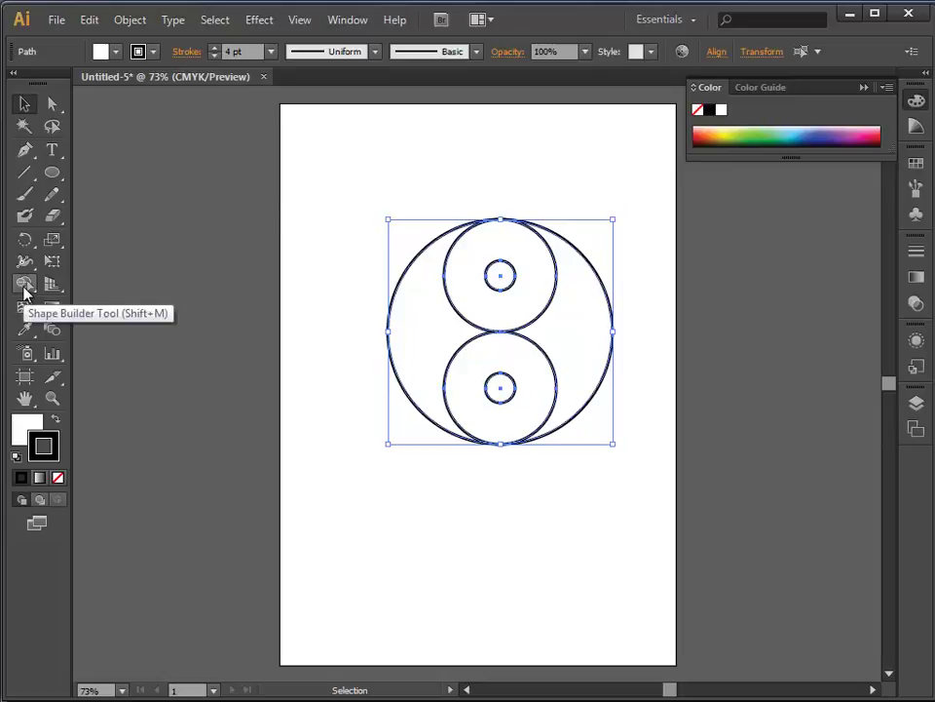
pyautogui.click(24, 284)
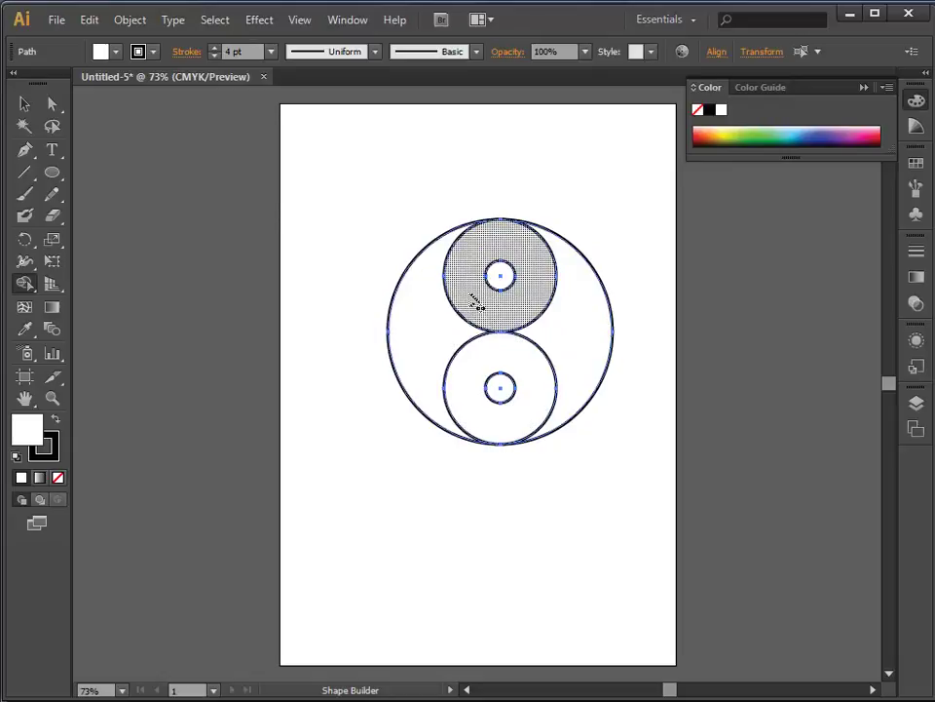
pyautogui.moveTo(477, 304); pyautogui.dragTo(439, 326)
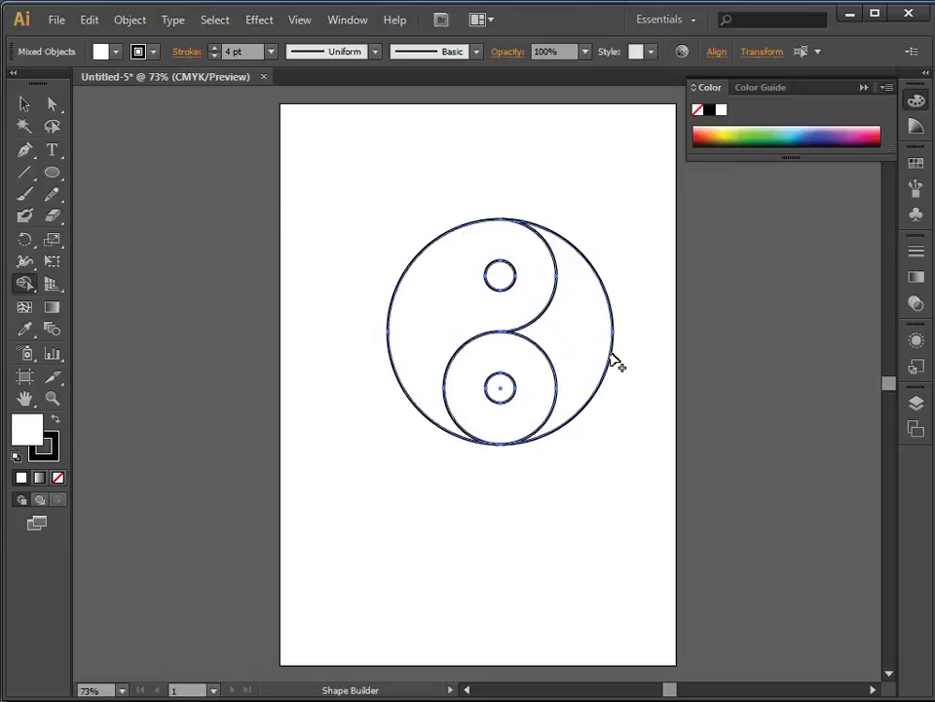
pyautogui.moveTo(526, 375); pyautogui.dragTo(577, 347)
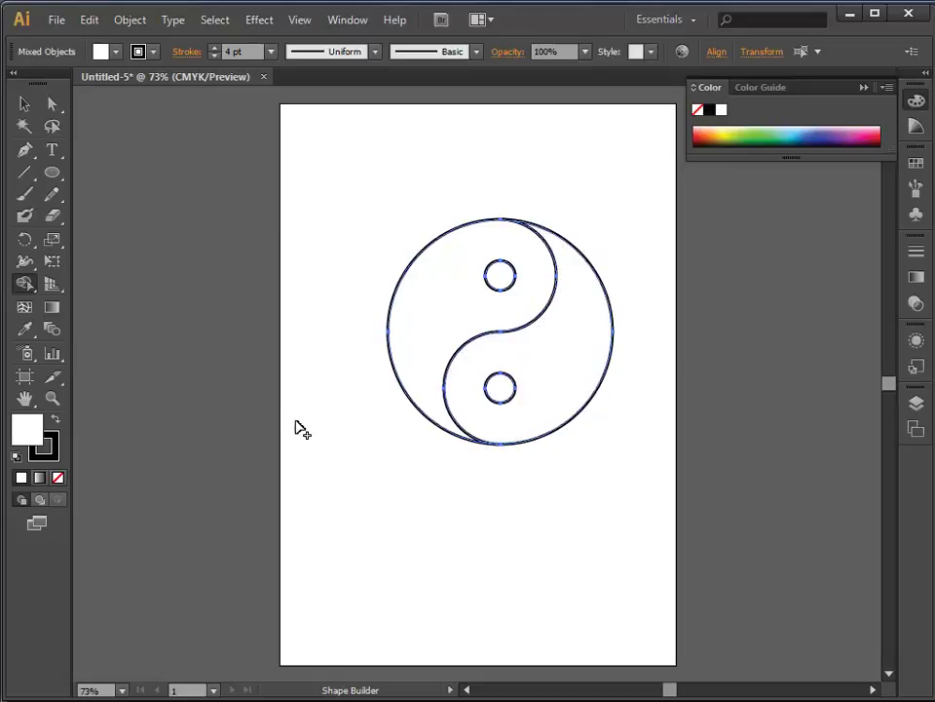
# Step: Set the fill to black and fill the right half and small upper dot with it
pyautogui.click(554, 382)
pyautogui.doubleClick(37, 430)
pyautogui.moveTo(245, 441); pyautogui.dragTo(220, 498)
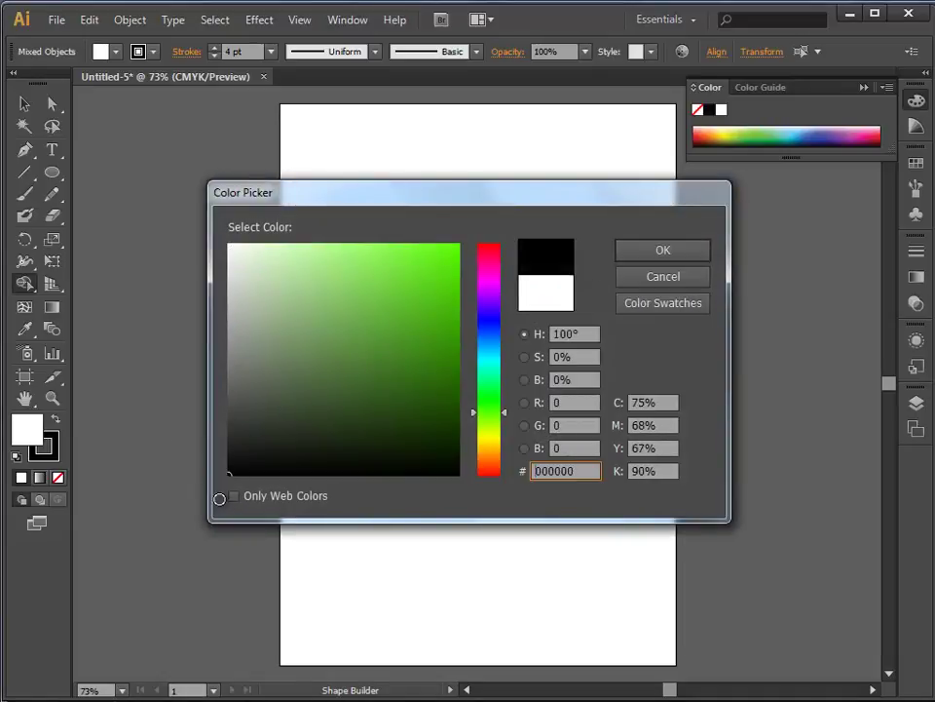
pyautogui.click(665, 249)
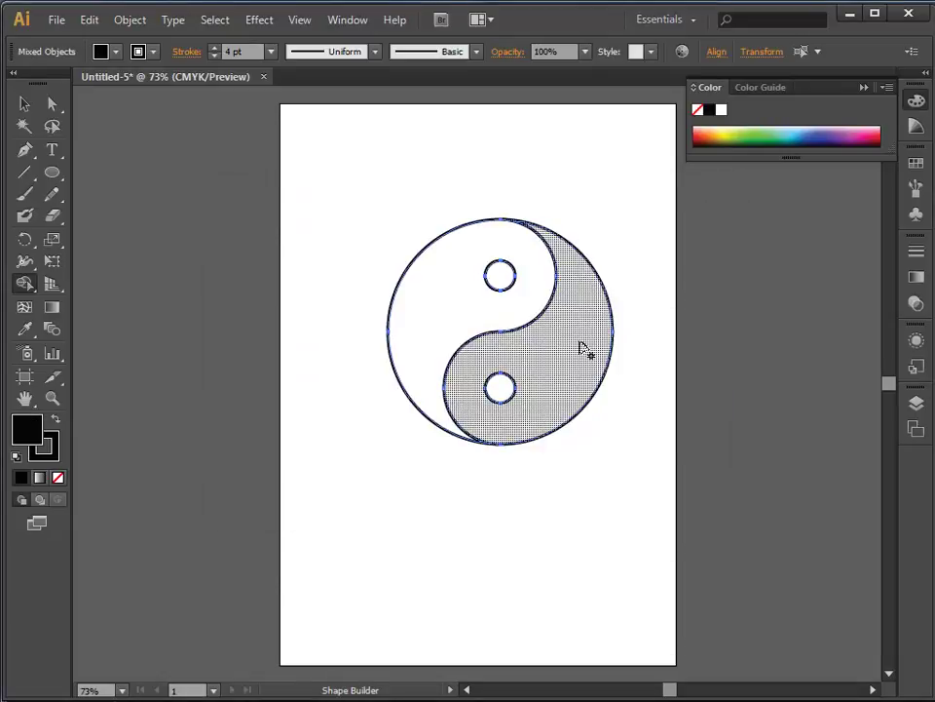
pyautogui.click(586, 349)
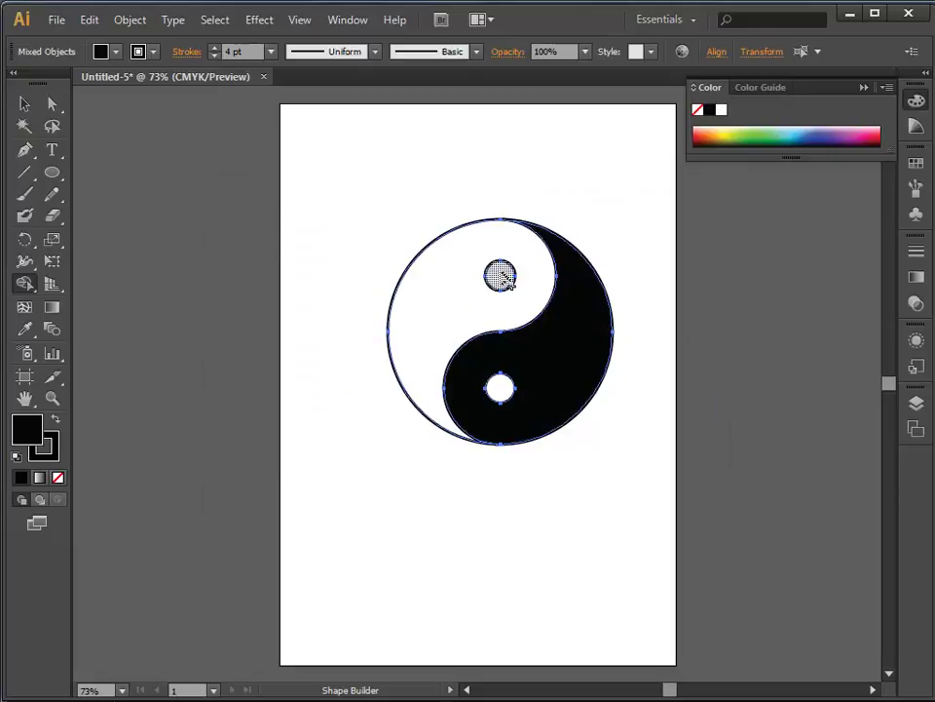
pyautogui.click(501, 277)
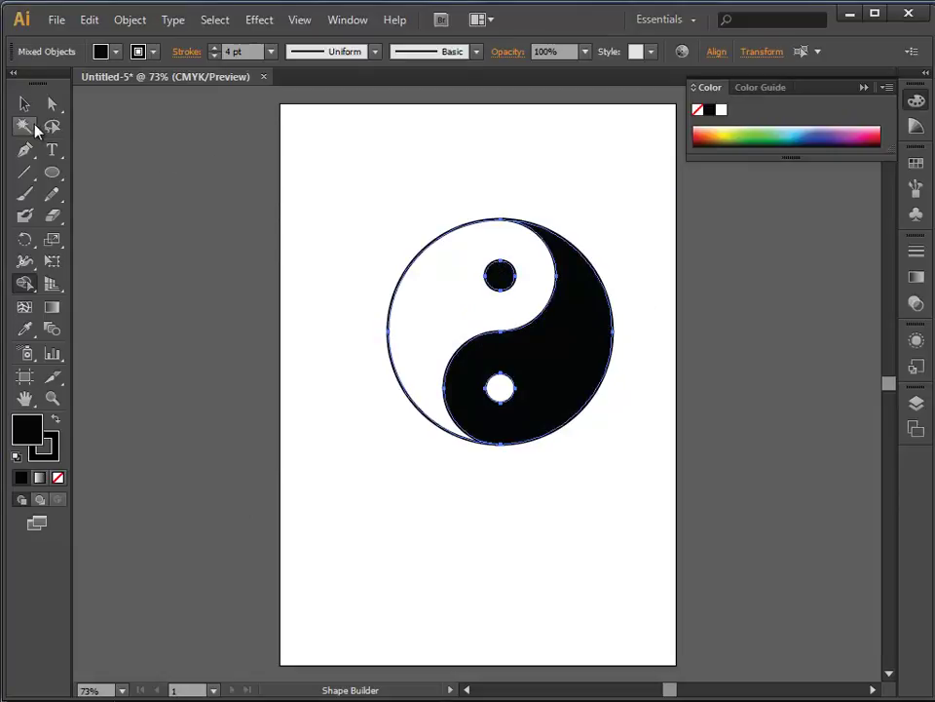
# Step: Group all the yin-yang shapes and position the group at the page centre
pyautogui.click(24, 103)
pyautogui.moveTo(325, 183); pyautogui.dragTo(650, 495)
pyautogui.rightClick(557, 381)
pyautogui.click(621, 469)
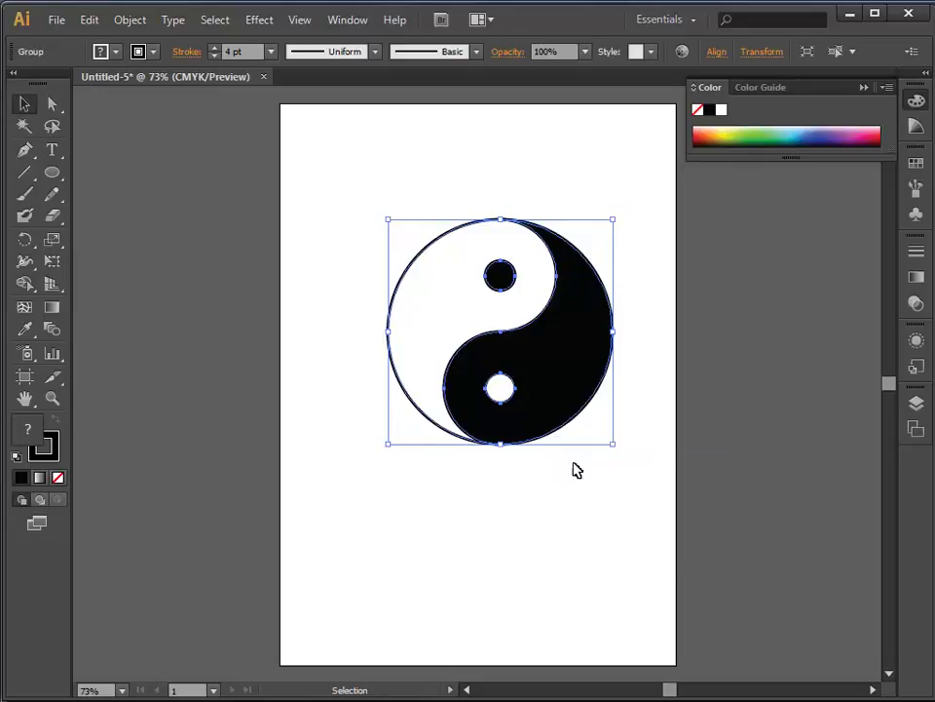
pyautogui.click(572, 467)
pyautogui.moveTo(559, 382); pyautogui.dragTo(495, 383)
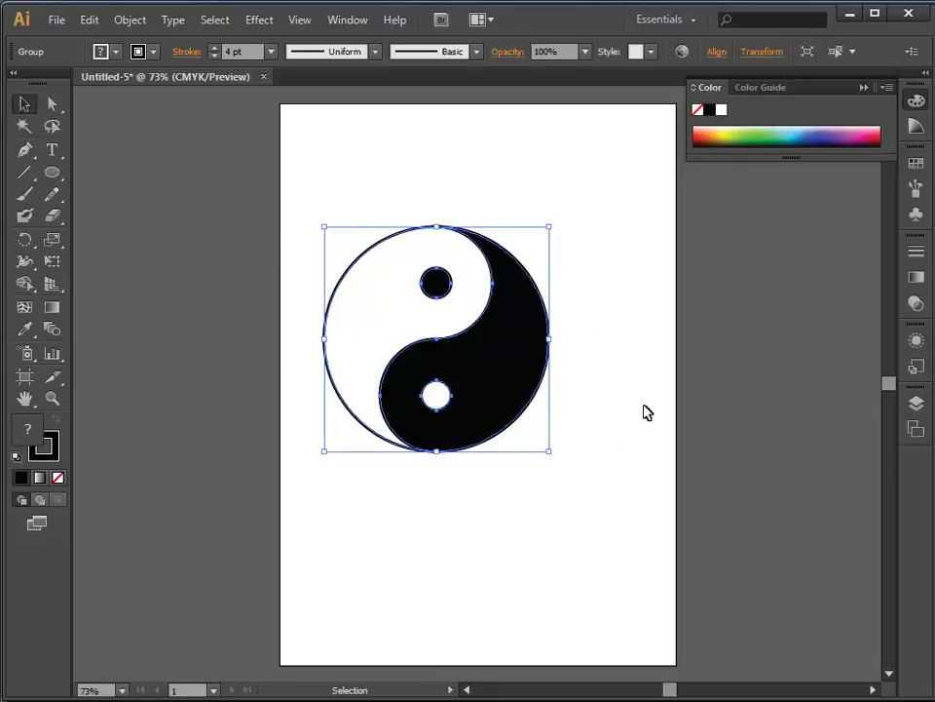
pyautogui.moveTo(516, 370); pyautogui.dragTo(561, 380)
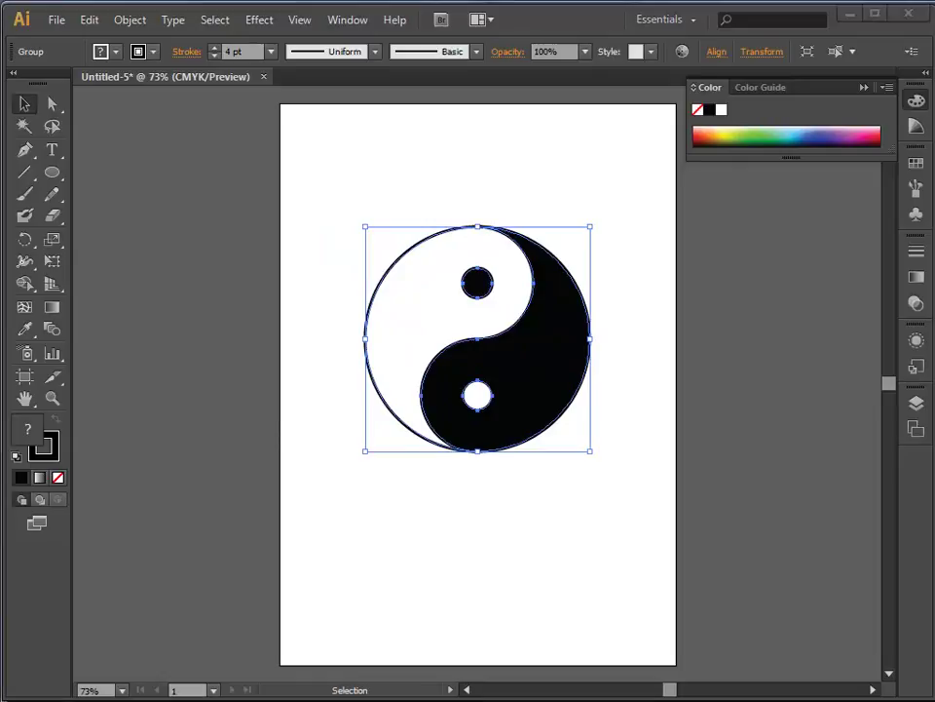
pyautogui.press('l')
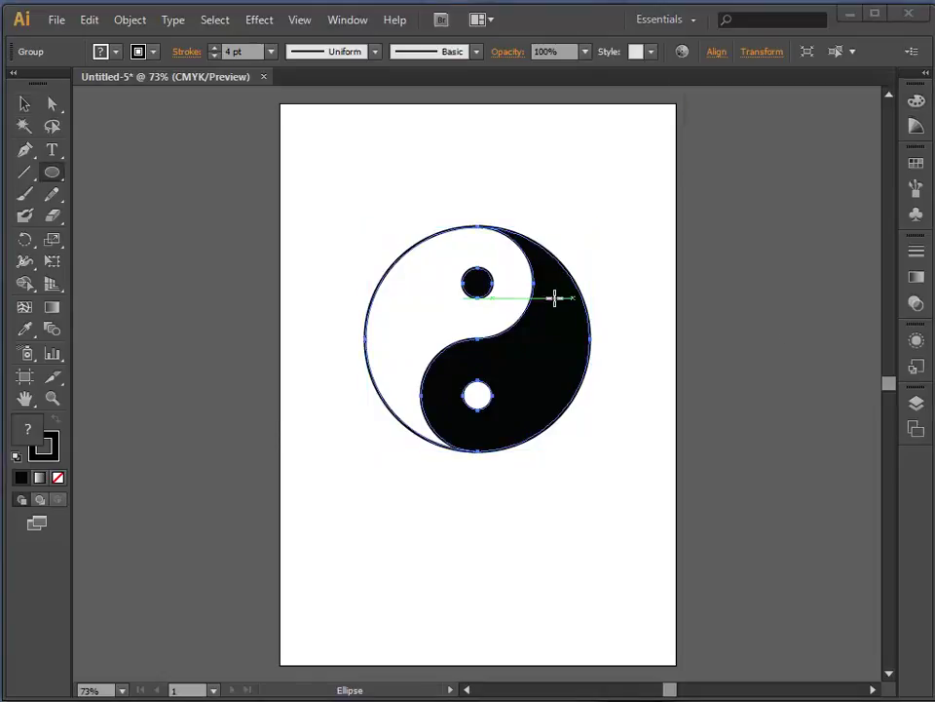
# Step: Delete the grouped yin-yang from the artboard
pyautogui.click(25, 104)
pyautogui.moveTo(334, 190); pyautogui.dragTo(630, 554)
pyautogui.press('Delete')
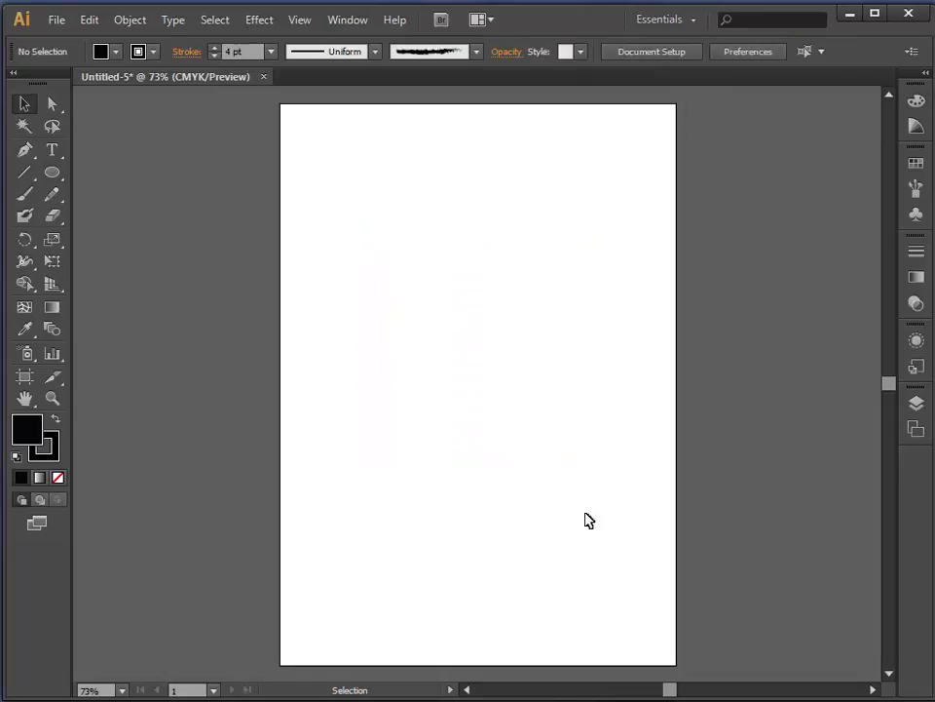
# Step: Draw a triangular Pen path and bend its curved side inward into a concave arc
pyautogui.click(27, 153)
pyautogui.click(382, 271)
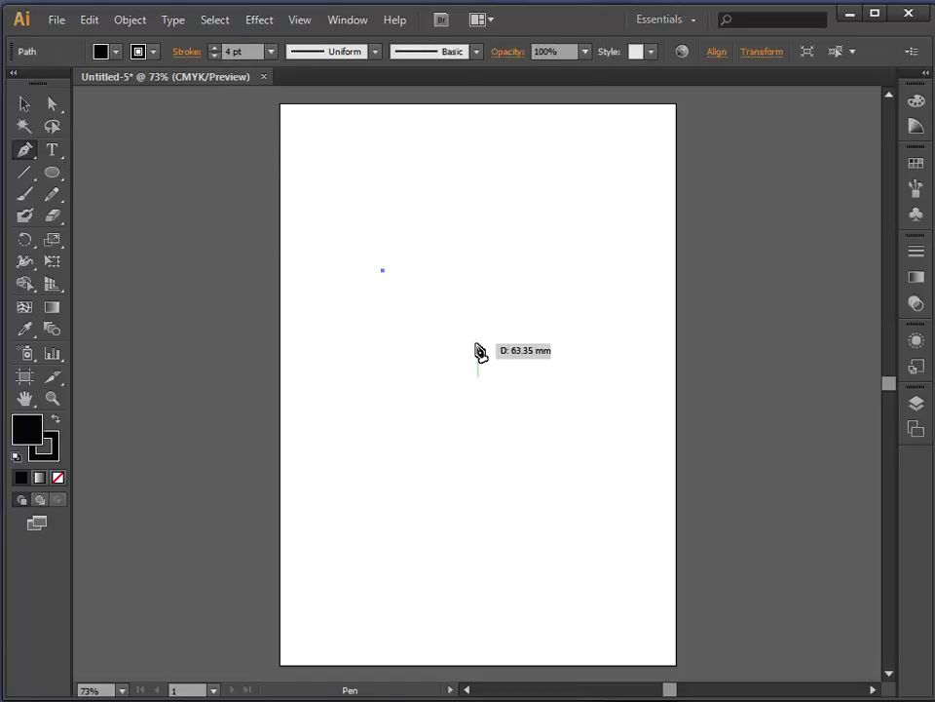
pyautogui.click(547, 425)
pyautogui.moveTo(582, 276); pyautogui.dragTo(550, 216)
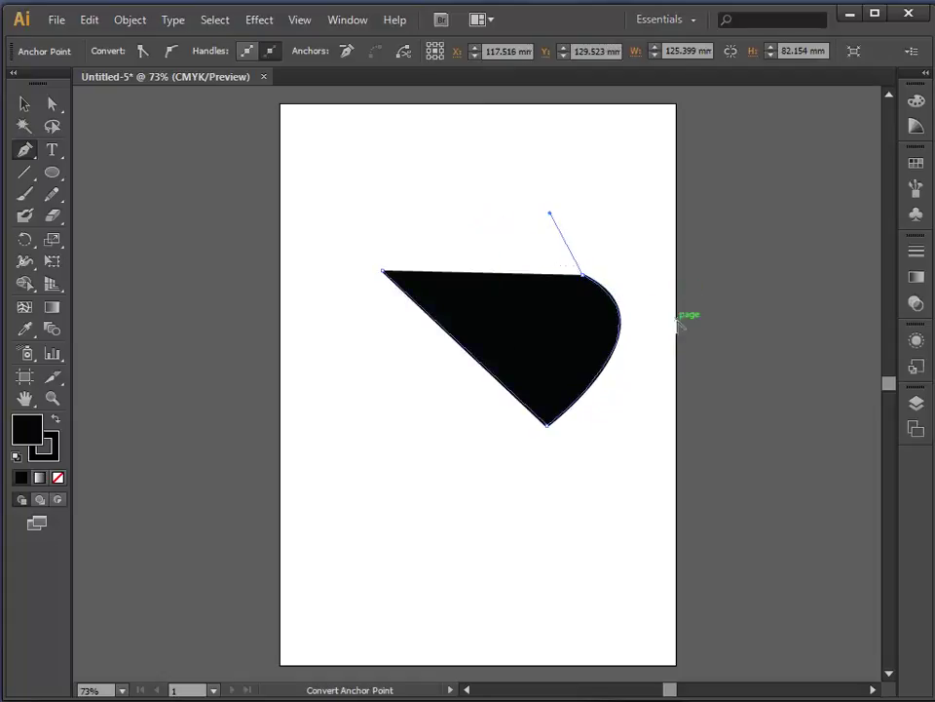
pyautogui.click(585, 282)
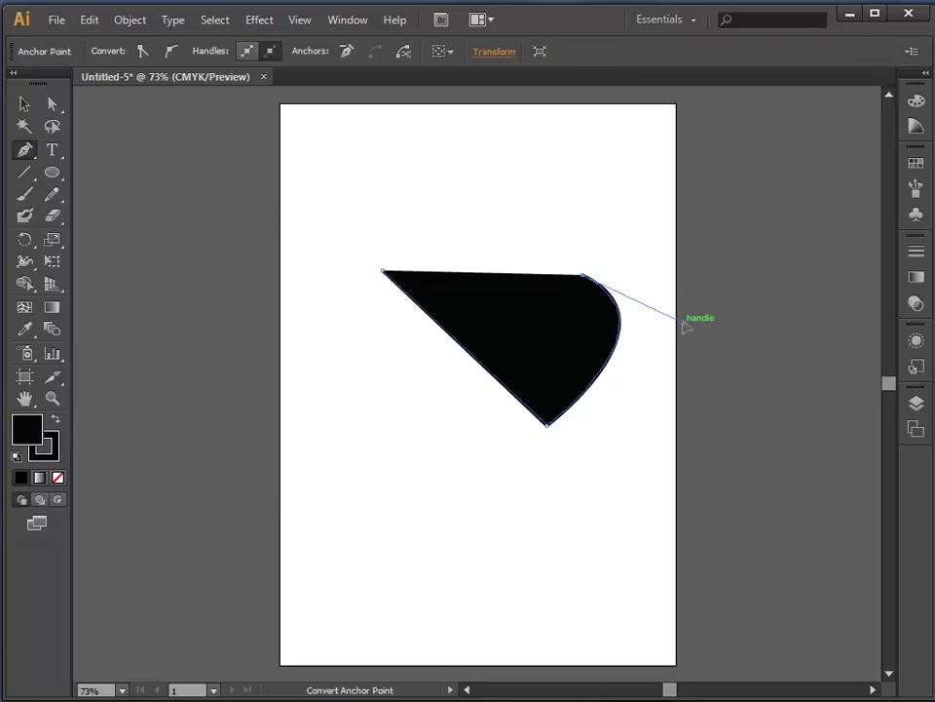
pyautogui.moveTo(684, 322); pyautogui.dragTo(442, 326)
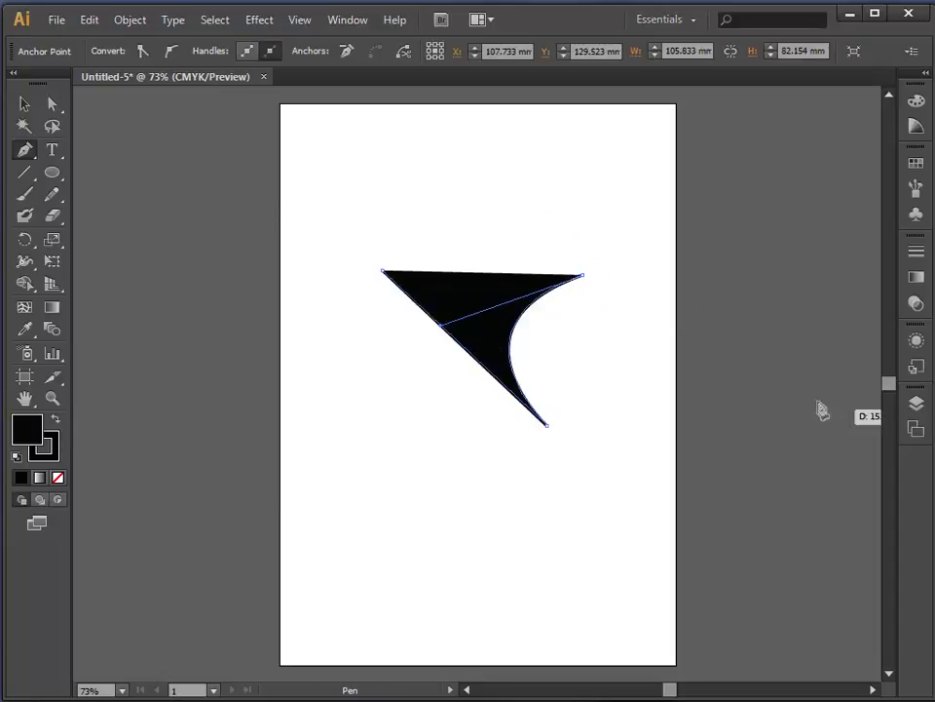
# Step: Draw three straight line segments: above, at the upper left, and left of the shape
pyautogui.click(52, 177)
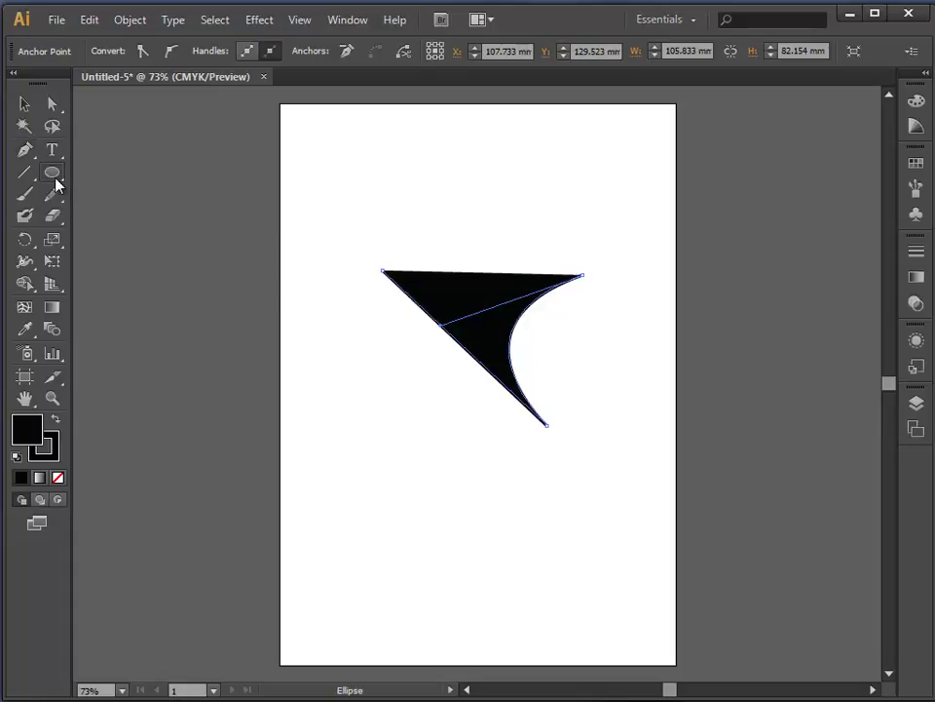
pyautogui.click(54, 179)
pyautogui.click(25, 176)
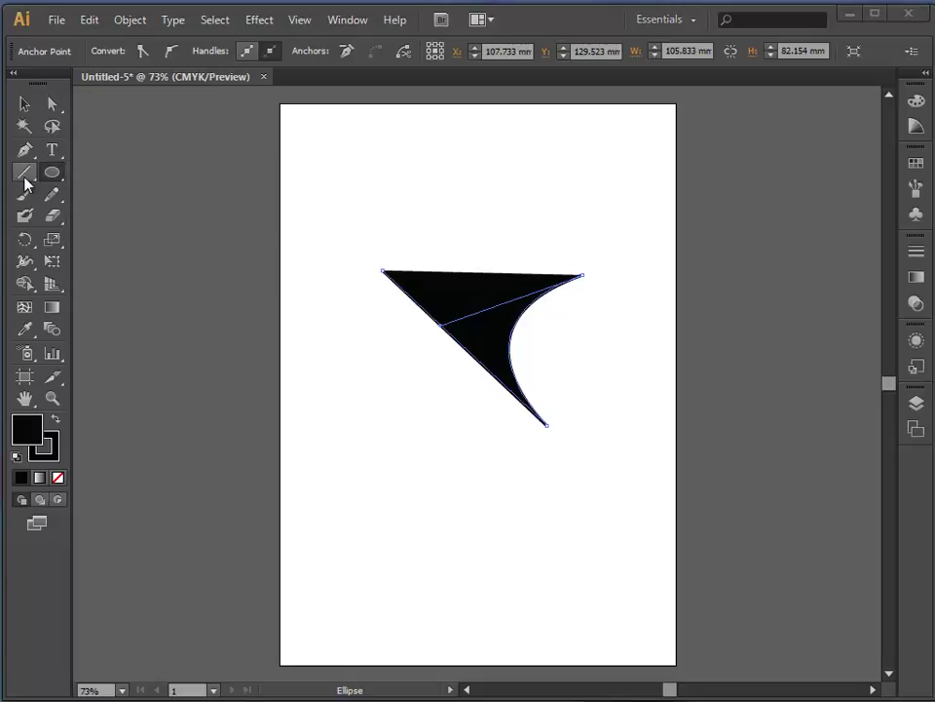
pyautogui.moveTo(424, 176); pyautogui.dragTo(514, 181)
pyautogui.moveTo(367, 186); pyautogui.dragTo(366, 244)
pyautogui.moveTo(341, 295); pyautogui.dragTo(349, 363)
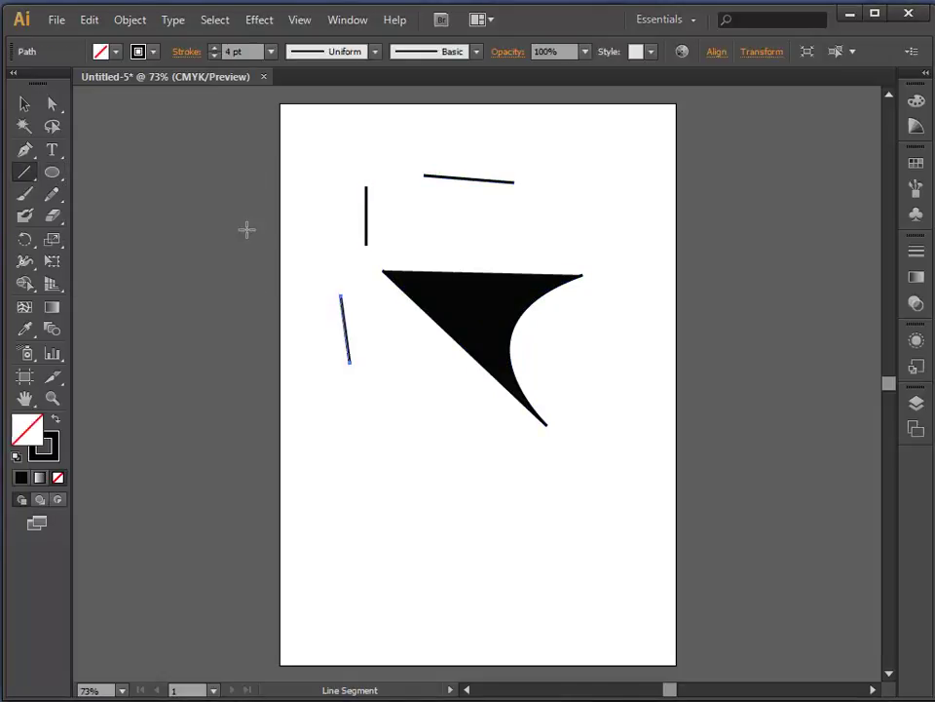
pyautogui.click(36, 178)
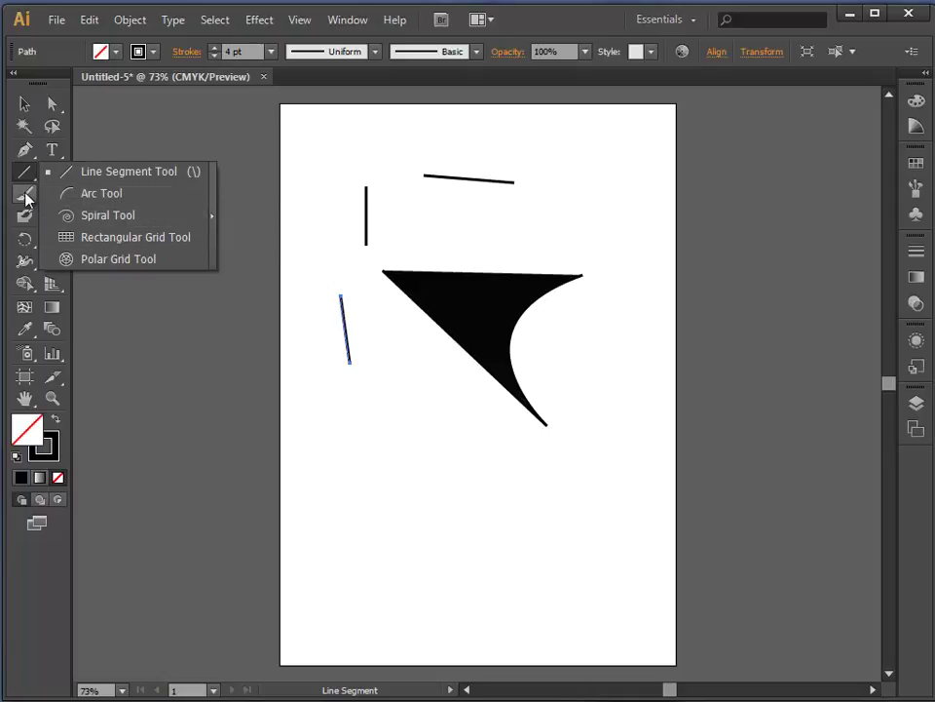
# Step: Draw a freehand pencil squiggle below the shape and try the rough and grey Mop brushes
pyautogui.click(56, 198)
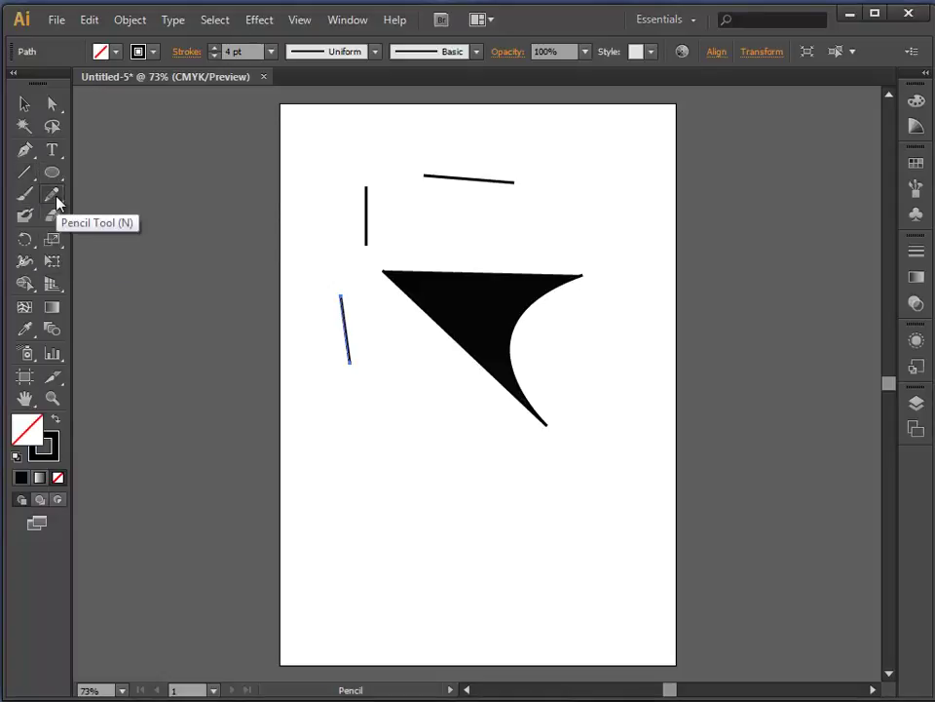
pyautogui.moveTo(395, 405)
pyautogui.mouseDown()
pyautogui.moveTo(408, 459)
pyautogui.moveTo(468, 472)
pyautogui.moveTo(401, 524)
pyautogui.moveTo(456, 546)
pyautogui.moveTo(504, 549)
pyautogui.moveTo(568, 523)
pyautogui.mouseUp()
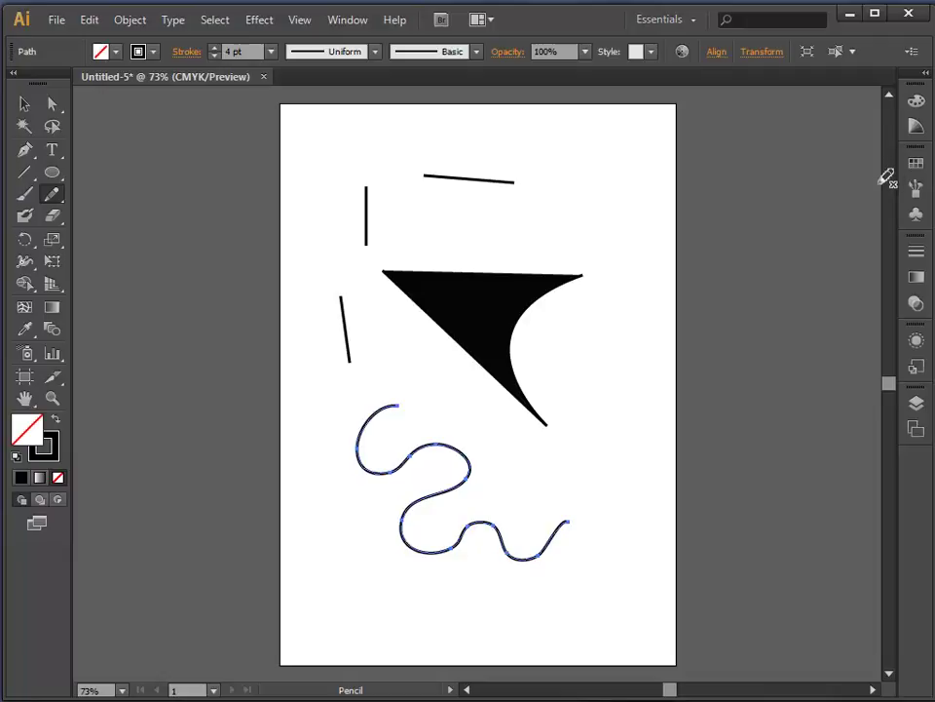
pyautogui.click(916, 192)
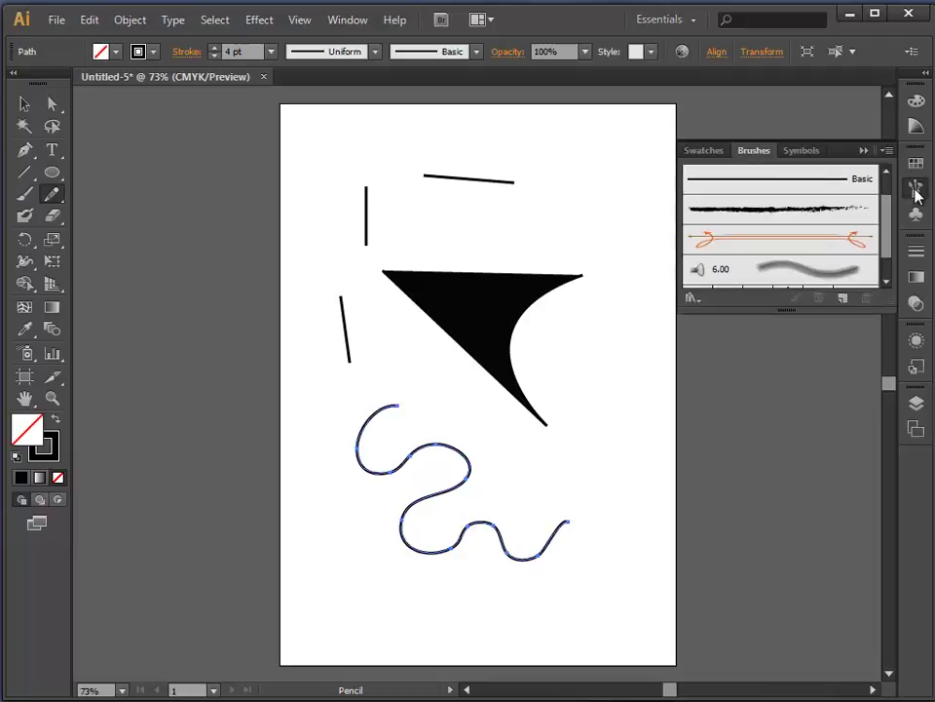
pyautogui.click(793, 209)
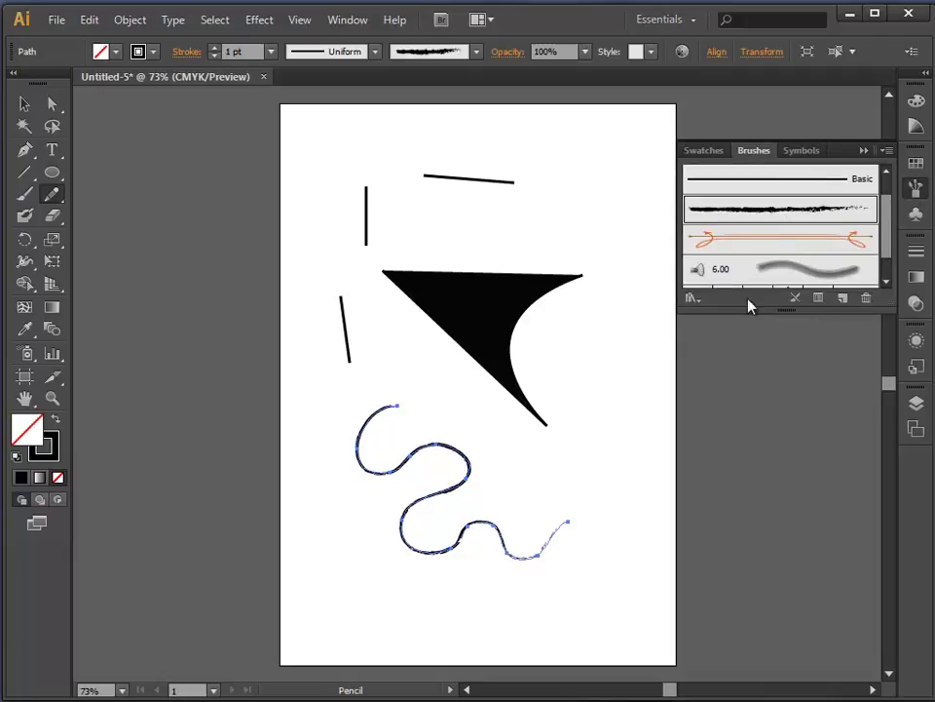
pyautogui.click(806, 275)
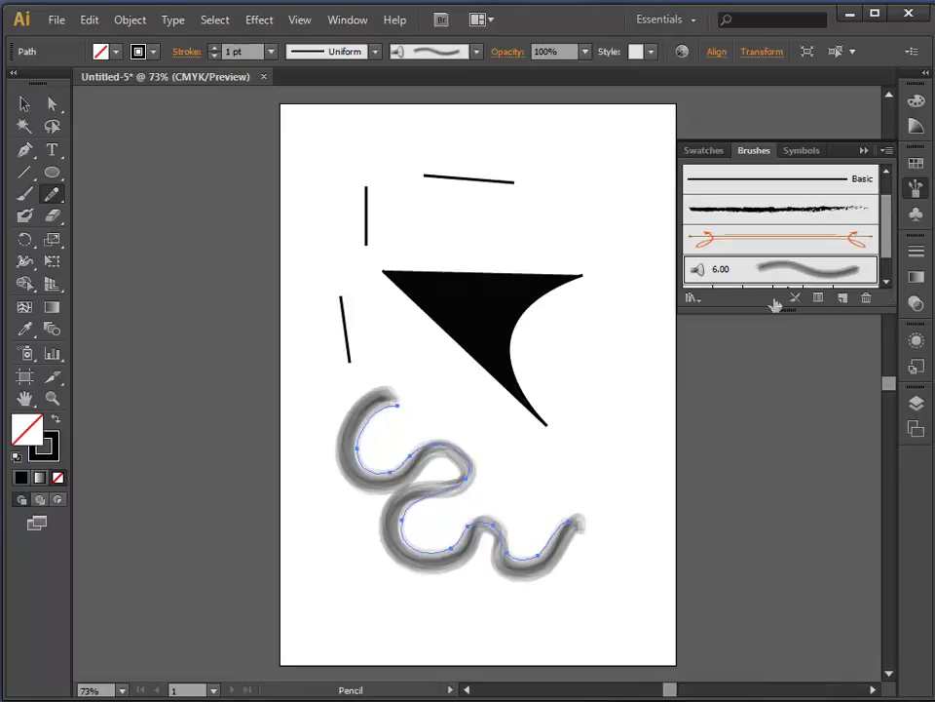
# Step: Apply the beige frame brush from the Borders_Frames library to the squiggle
pyautogui.click(696, 299)
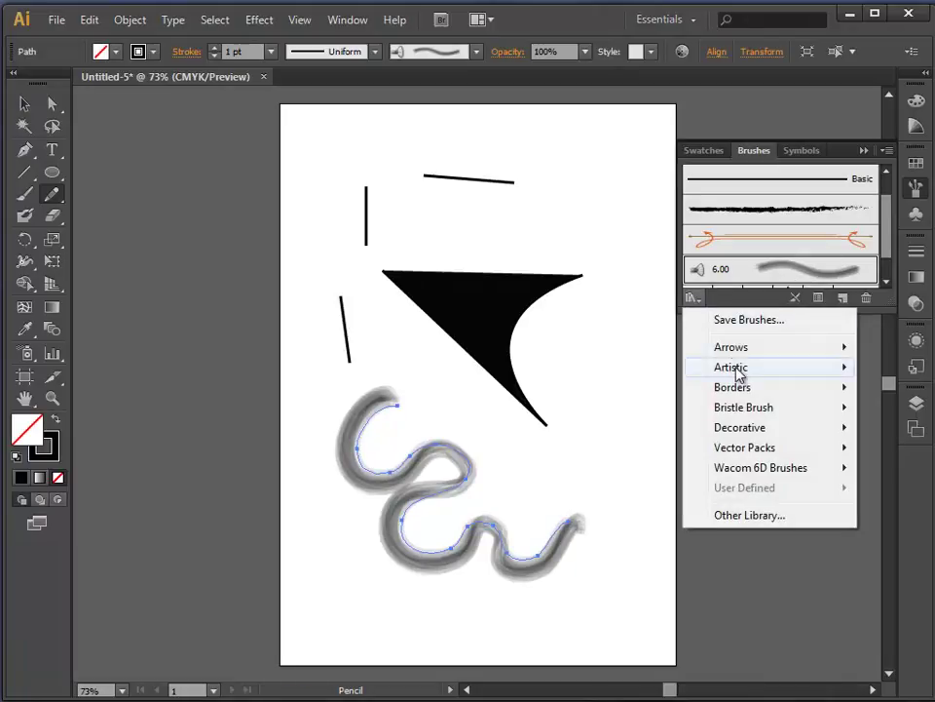
pyautogui.moveTo(738, 373)
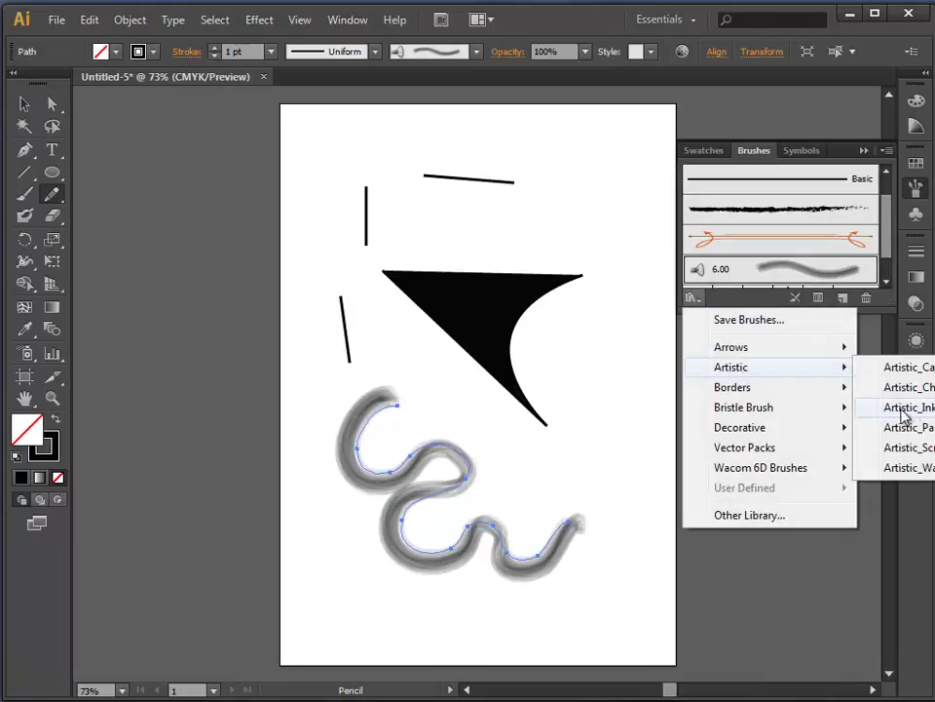
pyautogui.moveTo(777, 400)
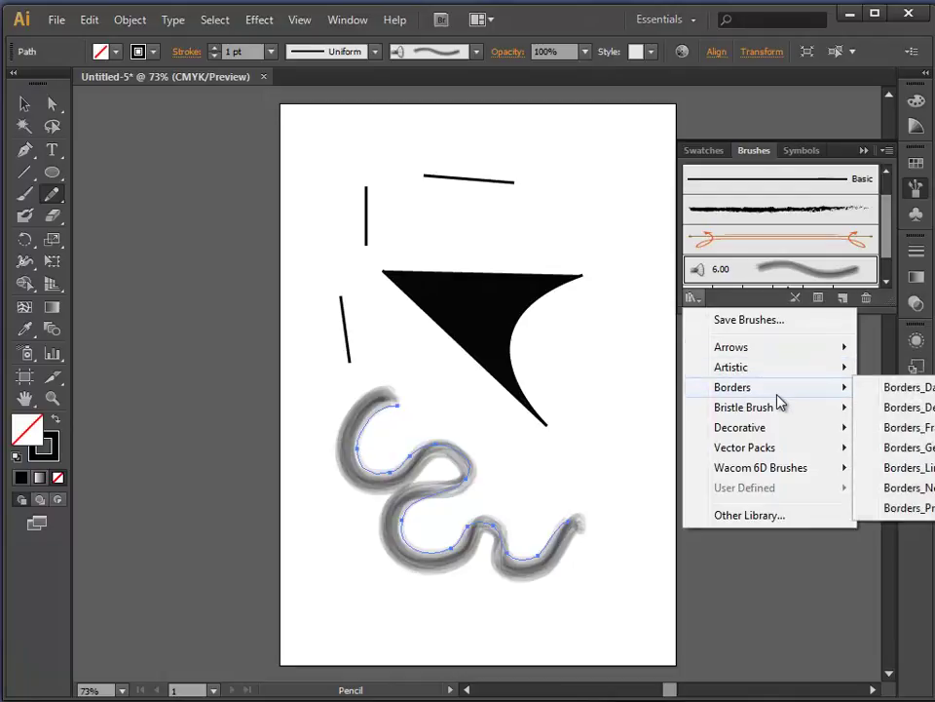
pyautogui.click(901, 430)
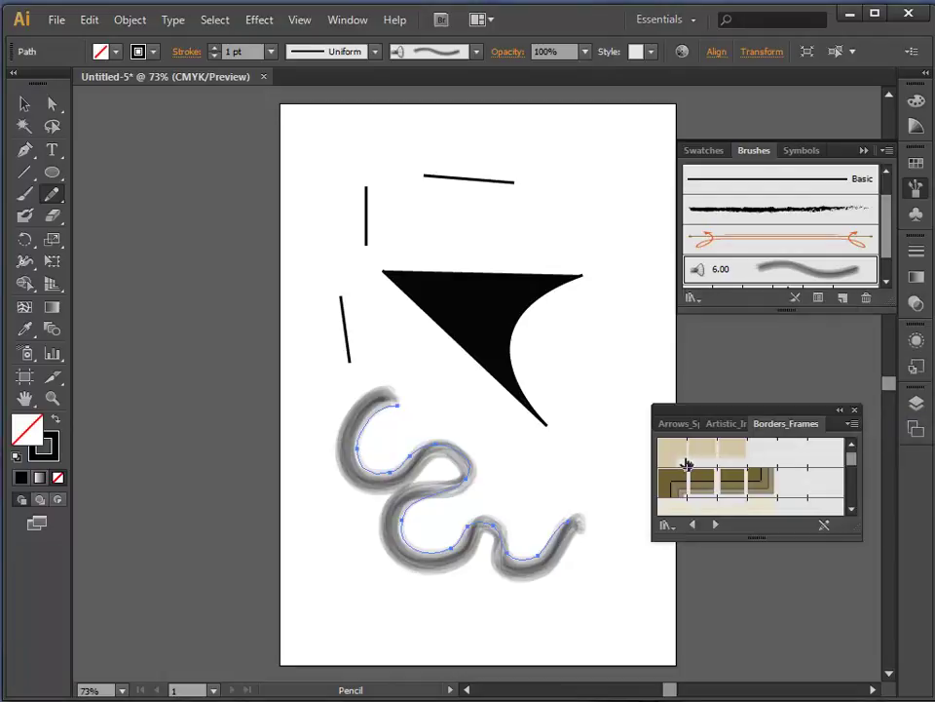
pyautogui.click(682, 461)
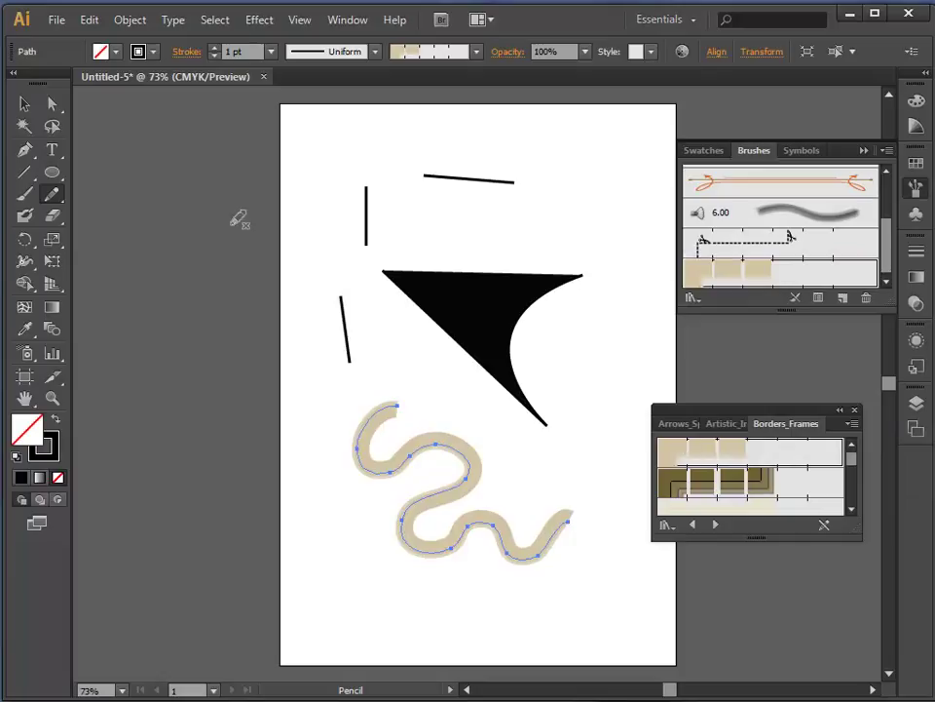
# Step: Return the squiggle to the grey Mop brush and paint a wavy Mop stroke near the top
pyautogui.click(25, 196)
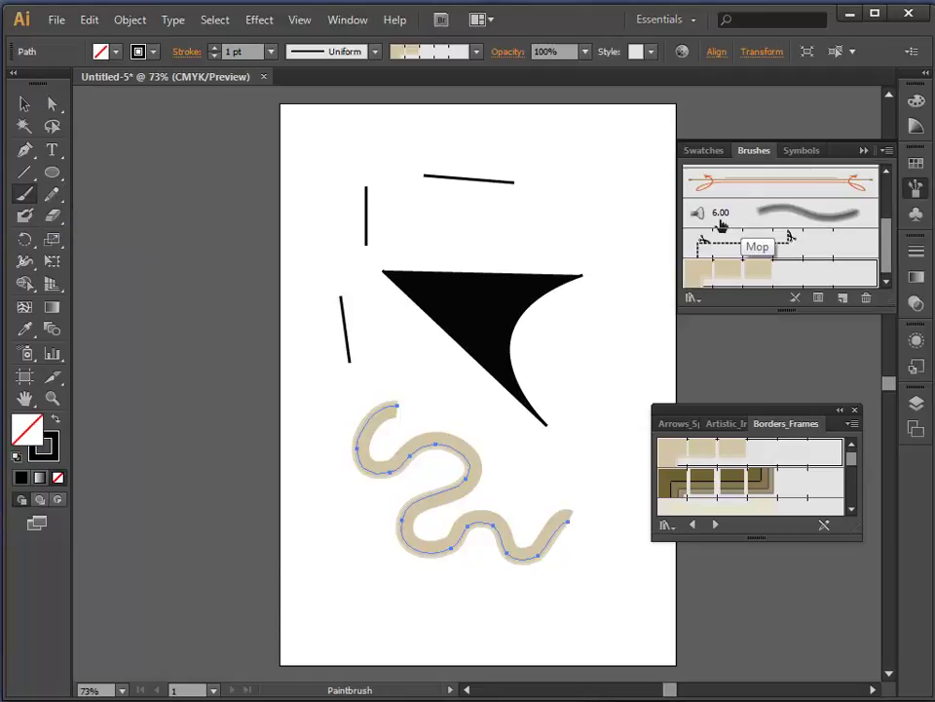
pyautogui.click(794, 216)
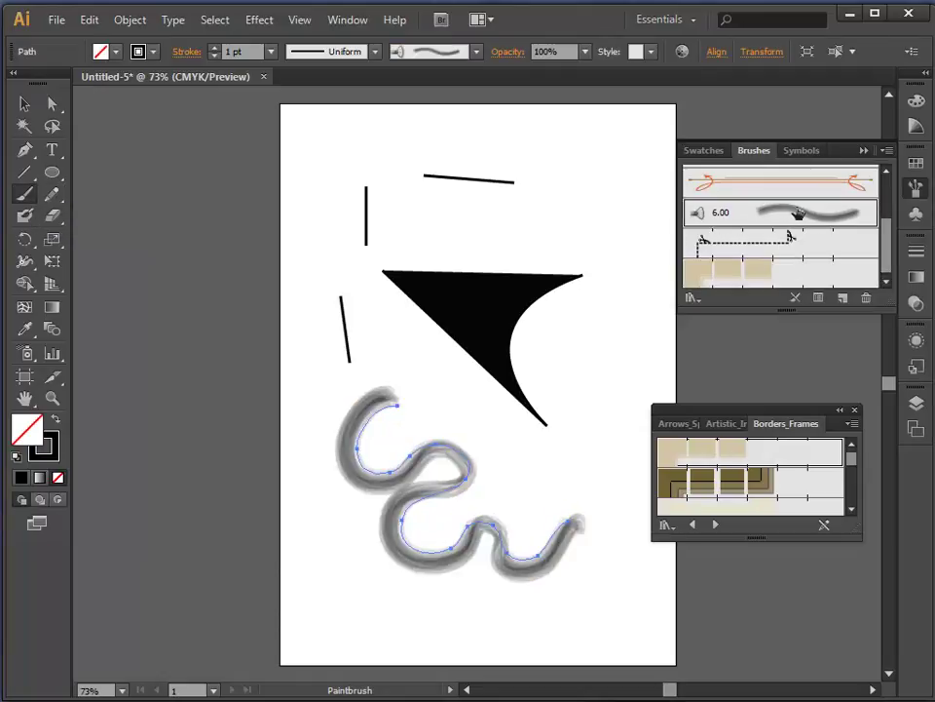
pyautogui.moveTo(419, 217)
pyautogui.mouseDown()
pyautogui.moveTo(536, 228)
pyautogui.moveTo(552, 177)
pyautogui.moveTo(638, 249)
pyautogui.moveTo(636, 259)
pyautogui.mouseUp()
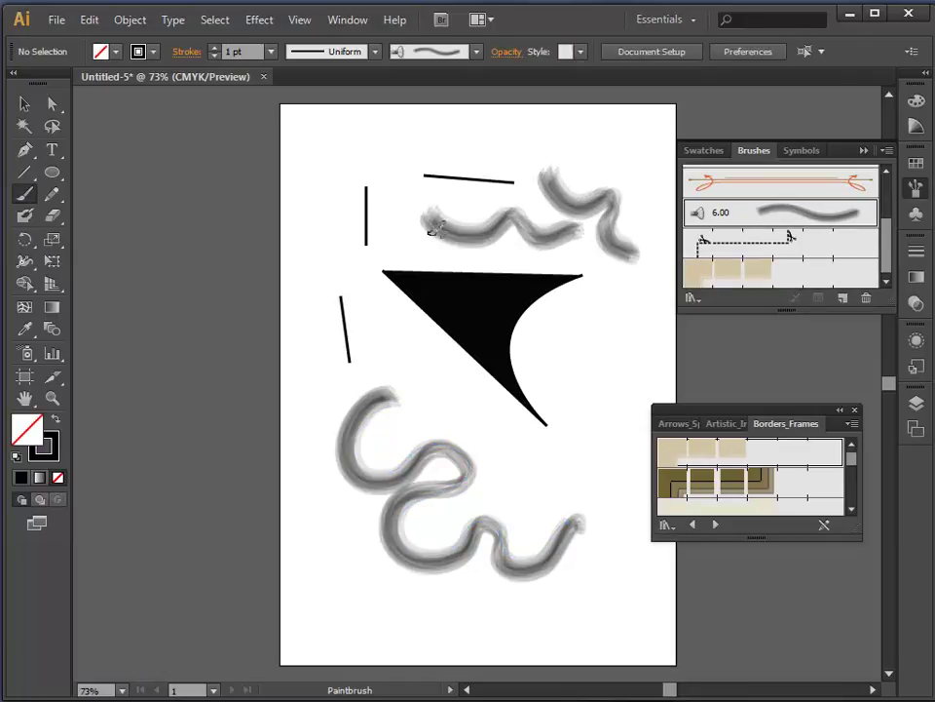
# Step: Draw a wavy pencil path down the upper left and give it the Mop brush
pyautogui.click(52, 193)
pyautogui.moveTo(320, 172); pyautogui.dragTo(346, 280)
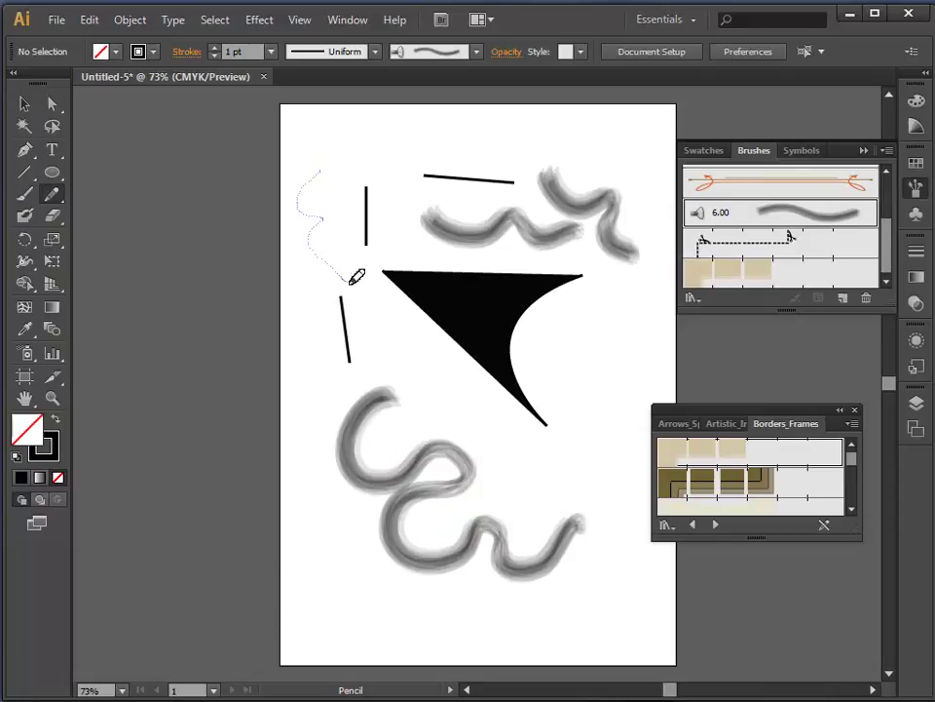
pyautogui.click(801, 222)
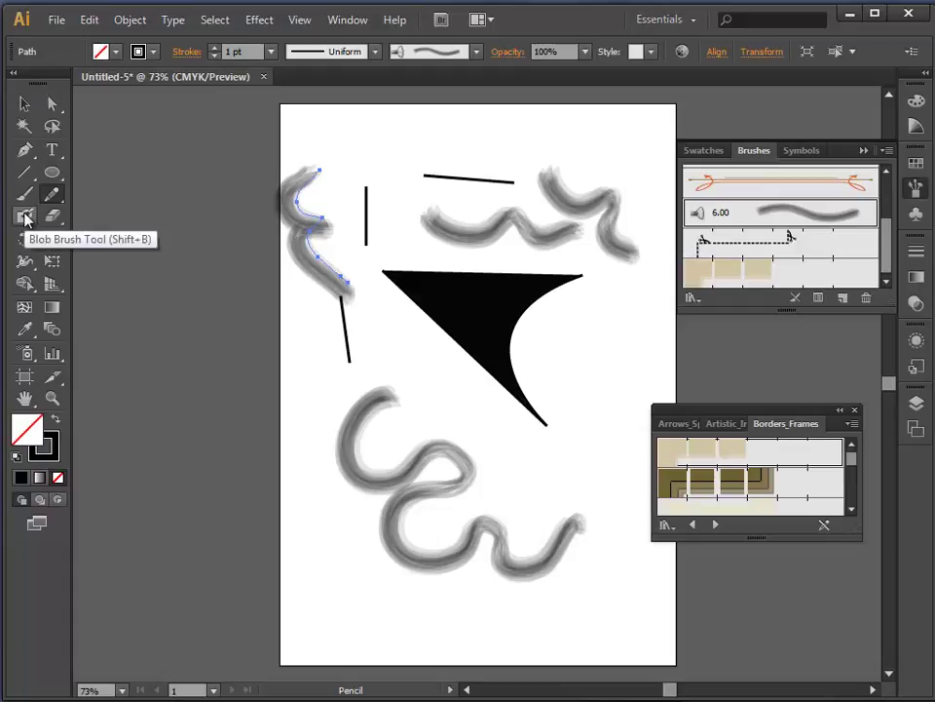
# Step: Paint a black Blob Brush blob onto the lower squiggle
pyautogui.click(25, 217)
pyautogui.click(521, 464)
pyautogui.moveTo(516, 465); pyautogui.dragTo(502, 467)
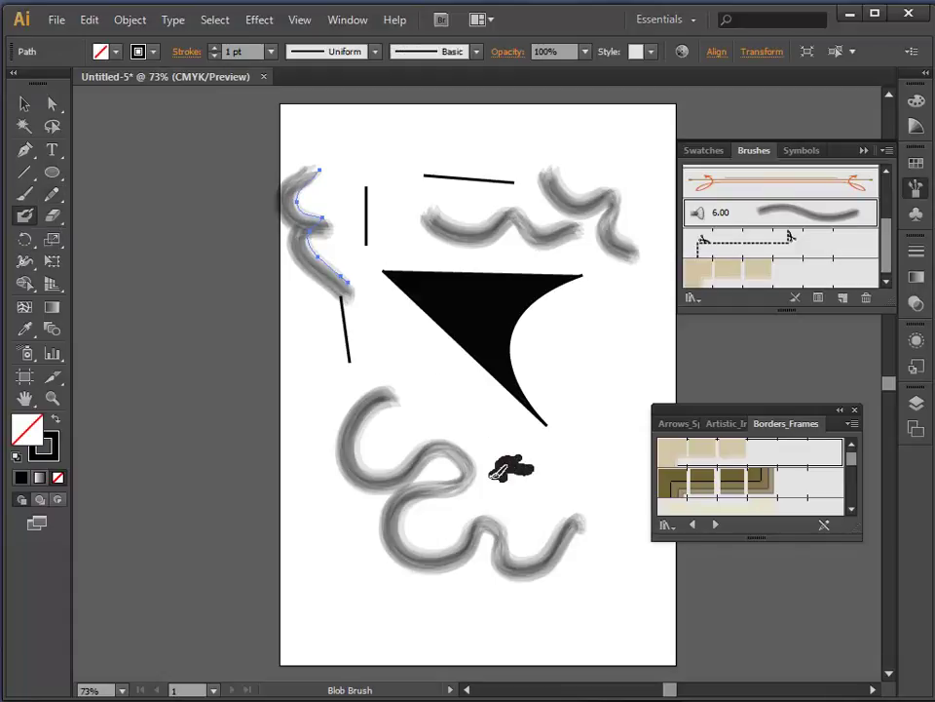
pyautogui.moveTo(497, 473)
pyautogui.mouseDown()
pyautogui.moveTo(518, 515)
pyautogui.moveTo(510, 488)
pyautogui.moveTo(518, 470)
pyautogui.moveTo(508, 472)
pyautogui.moveTo(526, 470)
pyautogui.moveTo(547, 492)
pyautogui.moveTo(515, 470)
pyautogui.mouseUp()
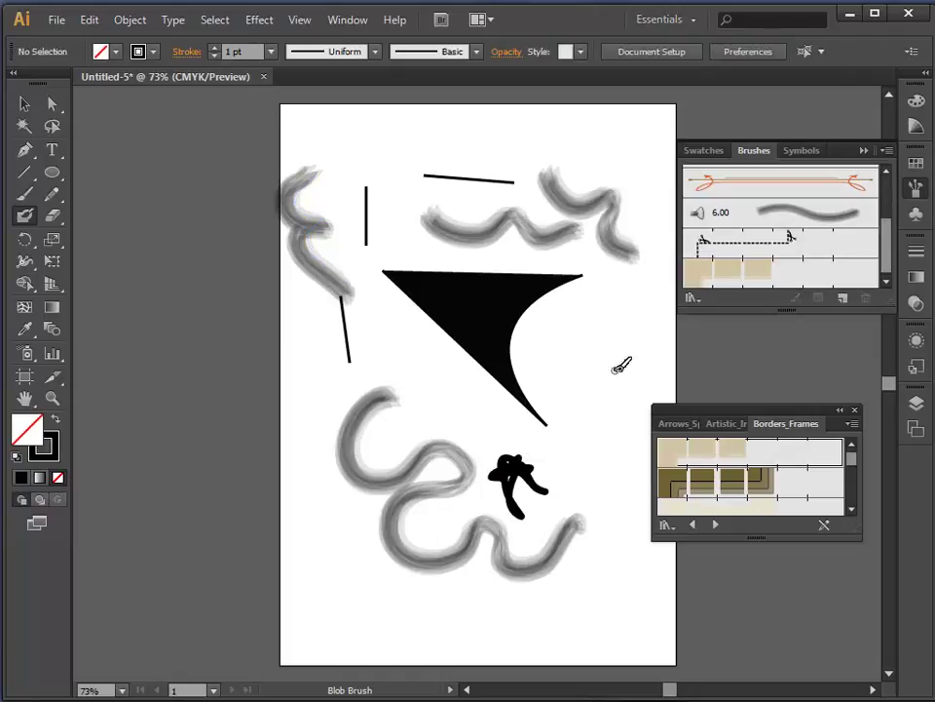
# Step: Outline the black blob with the grey Mop brush stroke
pyautogui.click(797, 215)
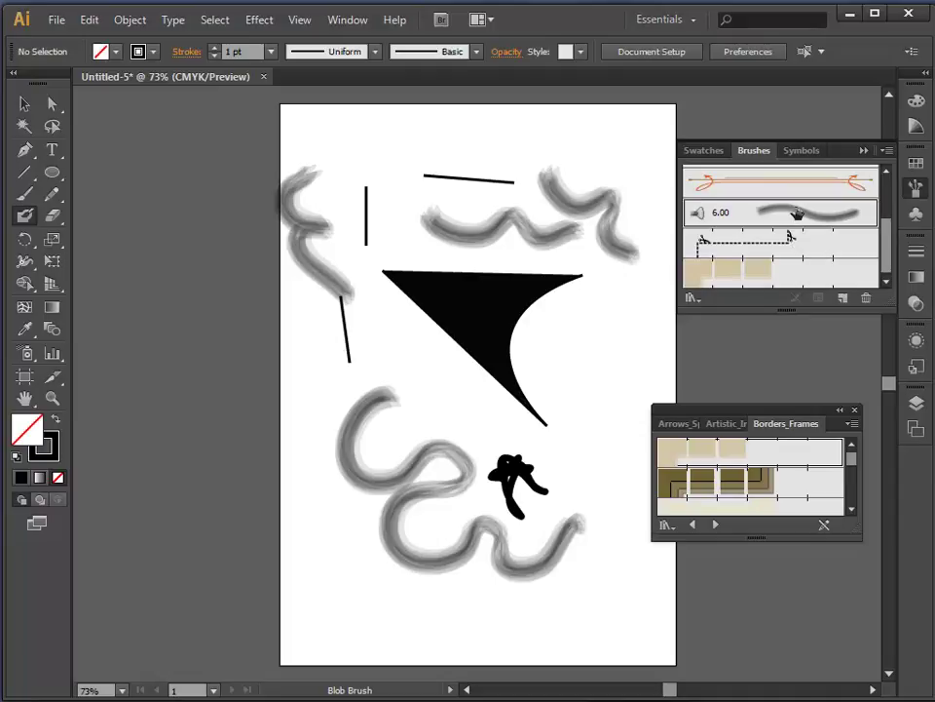
pyautogui.click(25, 103)
pyautogui.click(493, 464)
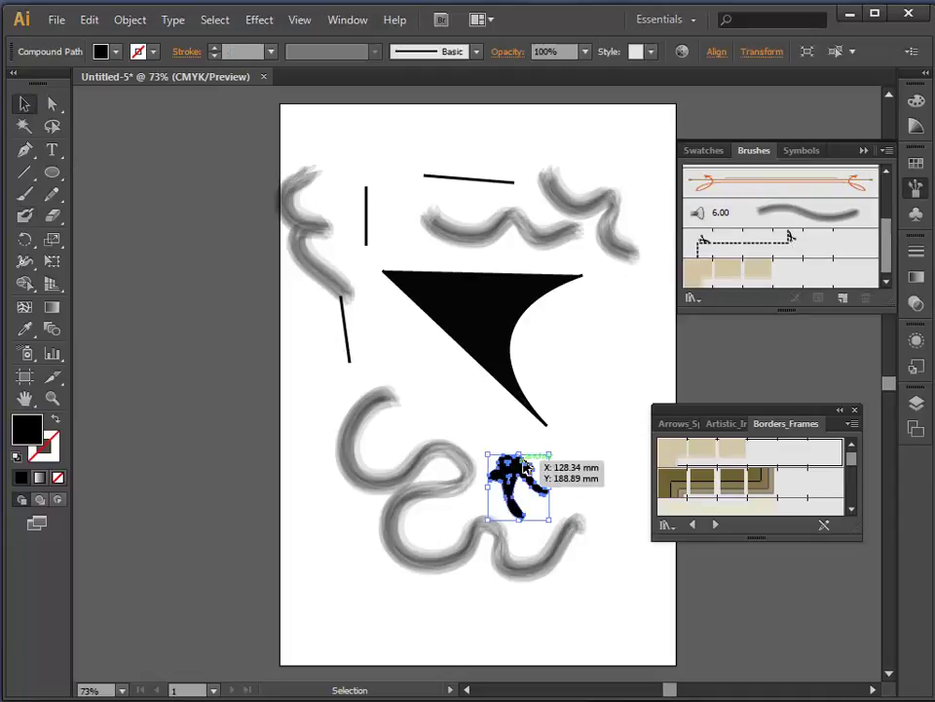
pyautogui.click(797, 215)
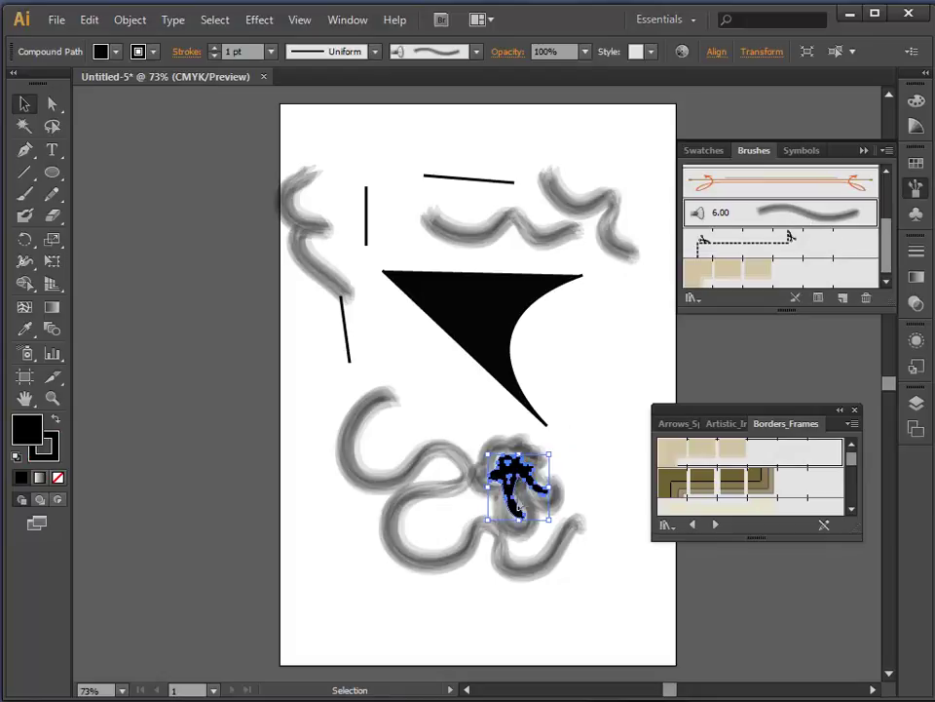
pyautogui.click(591, 462)
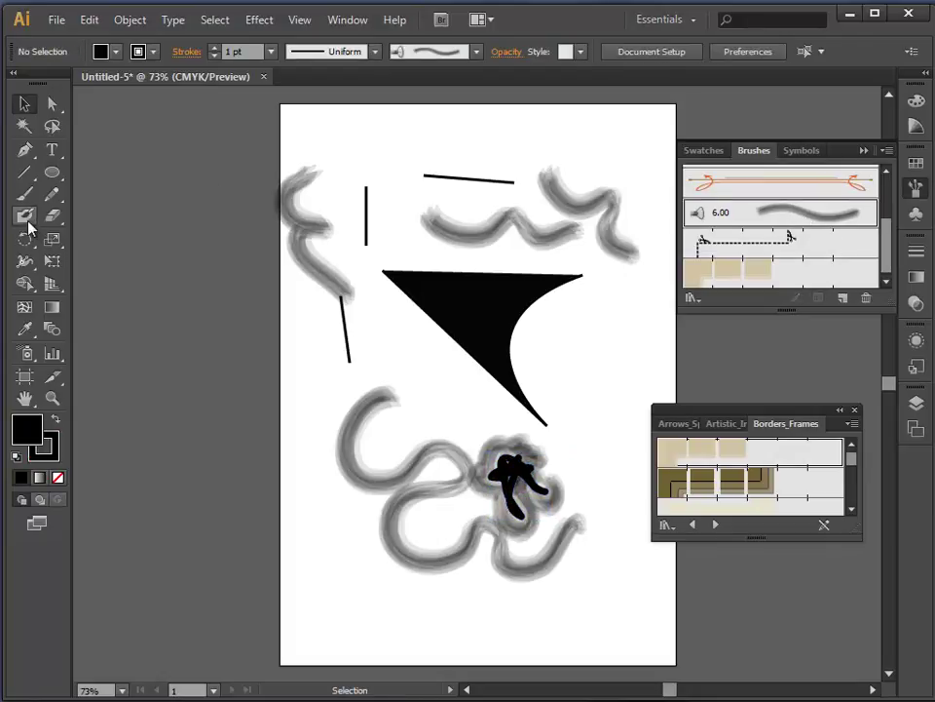
# Step: Set the Blob Brush tip to 38° angle and 67% roundness, then test a short stroke
pyautogui.doubleClick(25, 218)
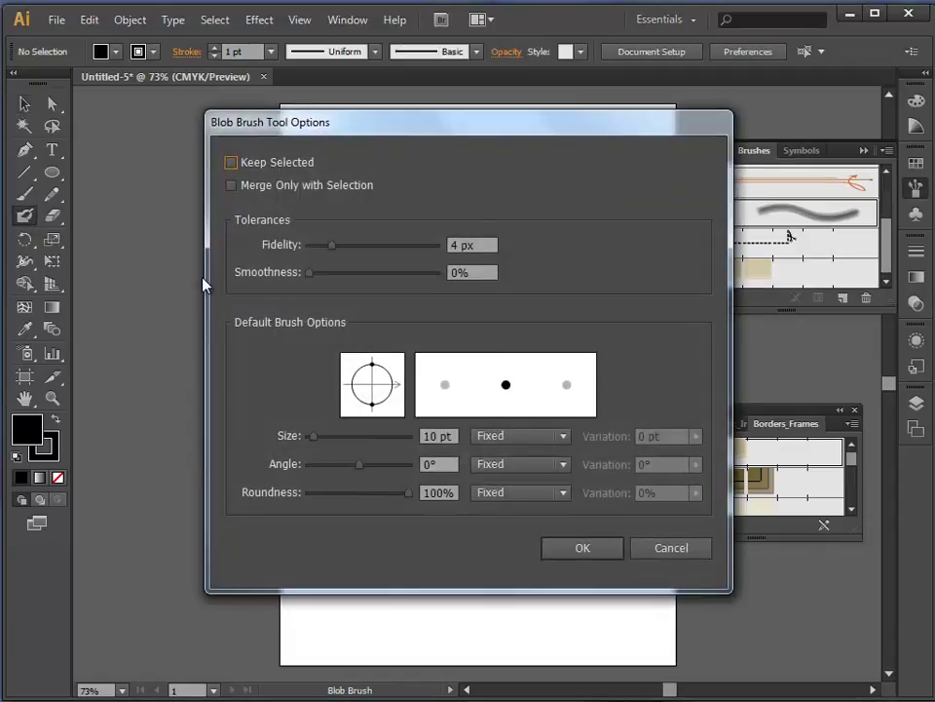
pyautogui.moveTo(368, 382); pyautogui.dragTo(383, 366)
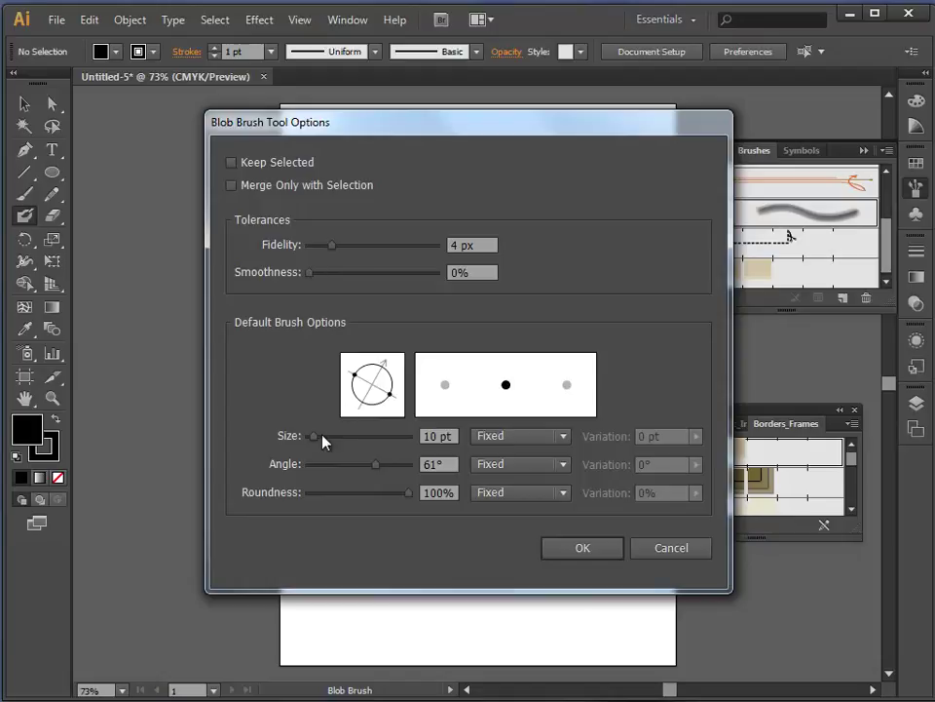
pyautogui.moveTo(382, 466)
pyautogui.mouseDown()
pyautogui.moveTo(363, 468)
pyautogui.moveTo(374, 498)
pyautogui.mouseUp()
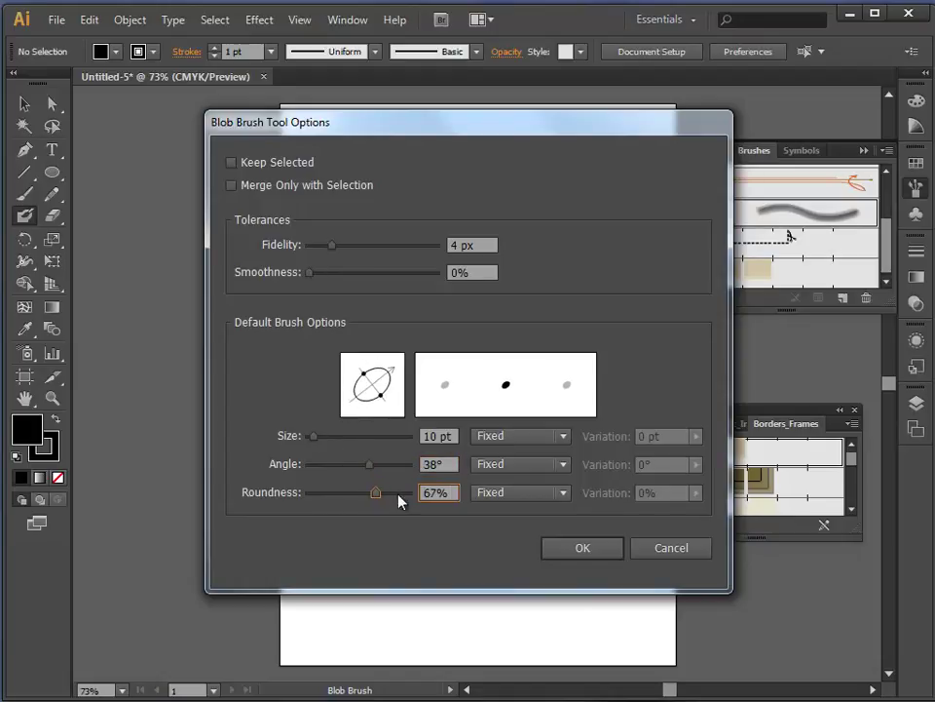
pyautogui.click(585, 550)
pyautogui.moveTo(403, 388)
pyautogui.mouseDown()
pyautogui.moveTo(410, 399)
pyautogui.moveTo(460, 394)
pyautogui.mouseUp()
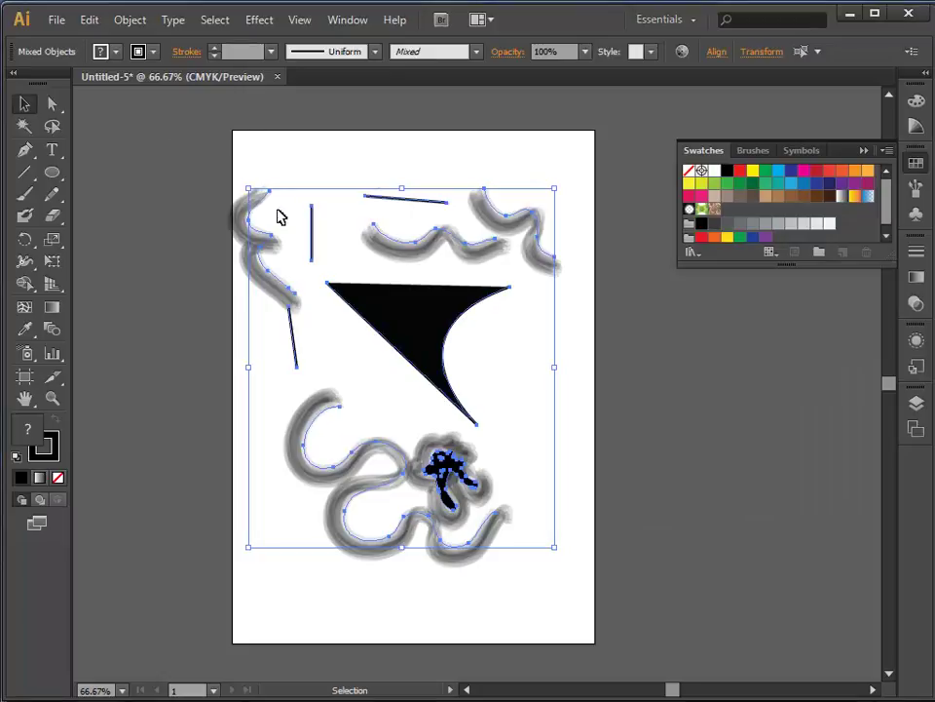
# Step: Delete all existing artwork and drag the maple-leaf photo l4.jpg onto the artboard
pyautogui.moveTo(205, 156); pyautogui.dragTo(463, 458)
pyautogui.press('Delete')
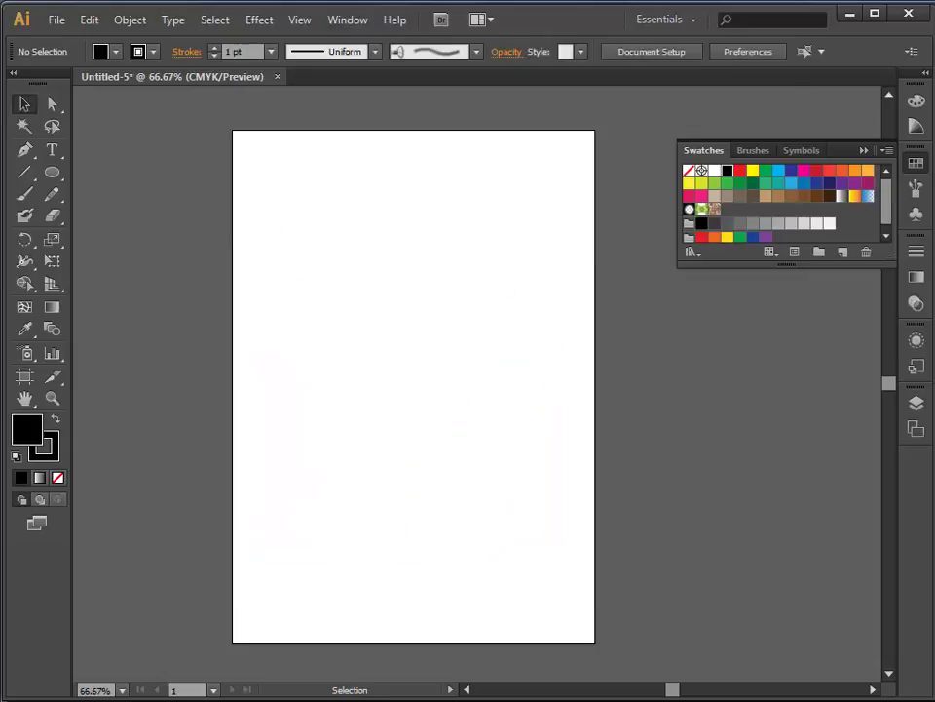
pyautogui.moveTo(672, 402); pyautogui.dragTo(451, 336)
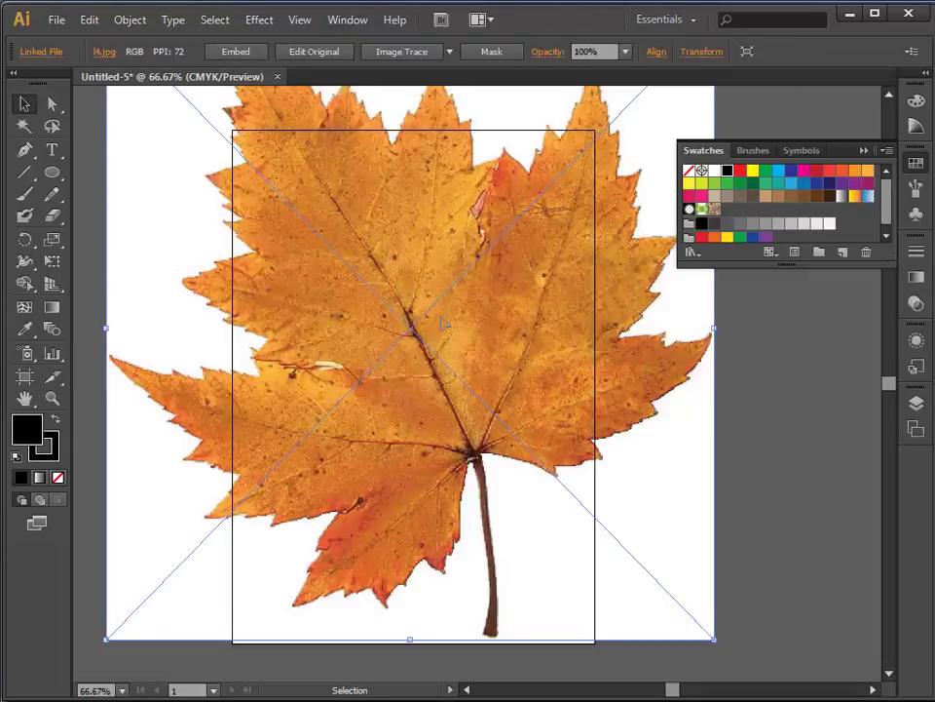
# Step: Scale the leaf photo down and centre it on the page, zooming in to inspect
pyautogui.moveTo(390, 285); pyautogui.dragTo(463, 399)
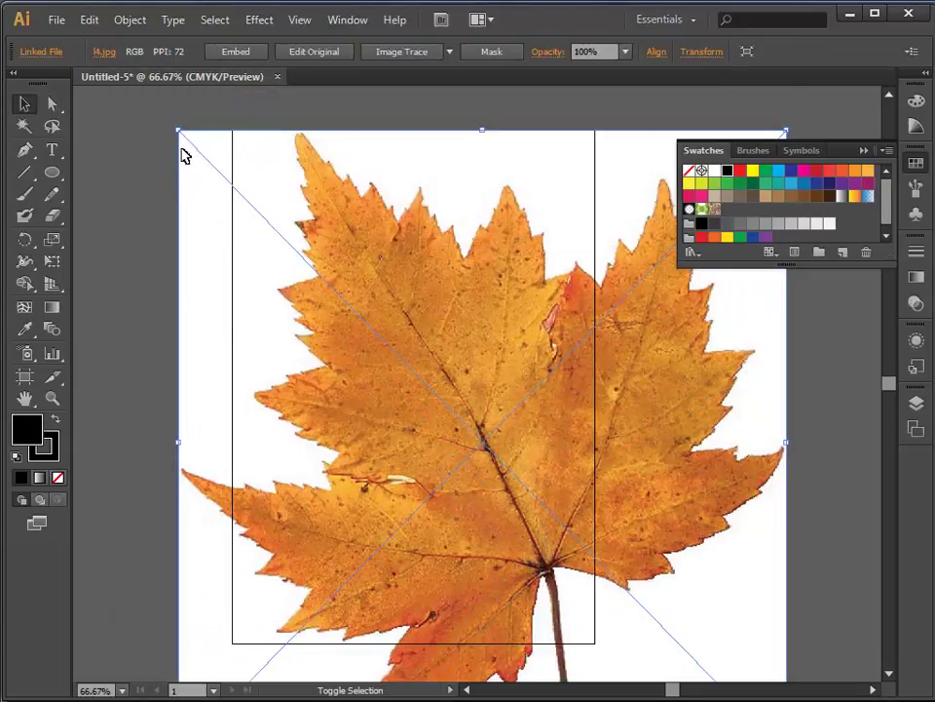
pyautogui.moveTo(177, 129); pyautogui.dragTo(605, 507)
pyautogui.moveTo(678, 590); pyautogui.dragTo(409, 287)
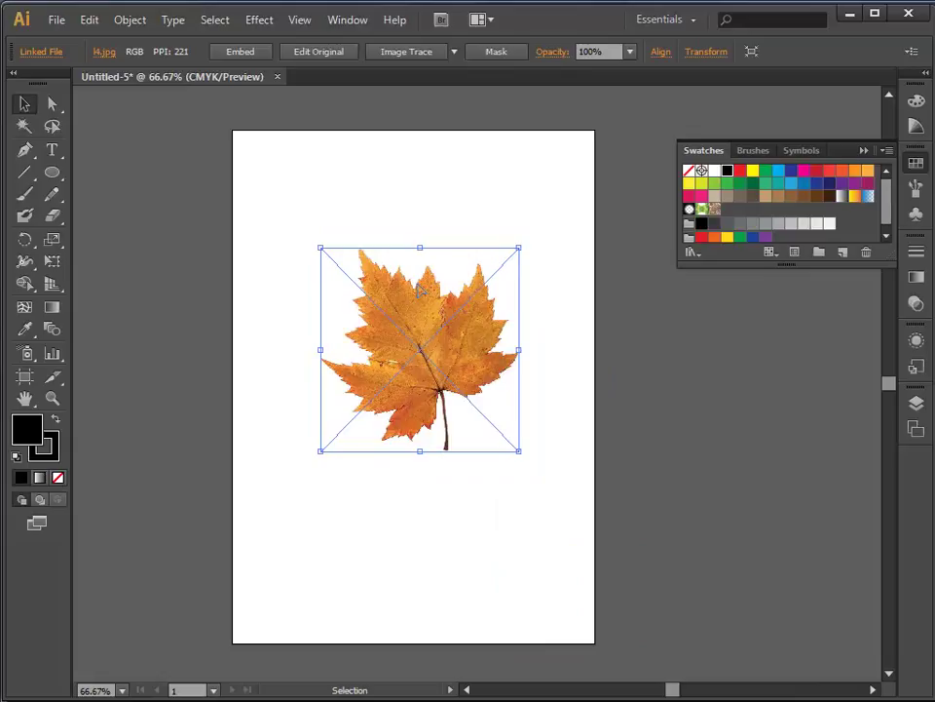
pyautogui.scroll(8, 566, 380)
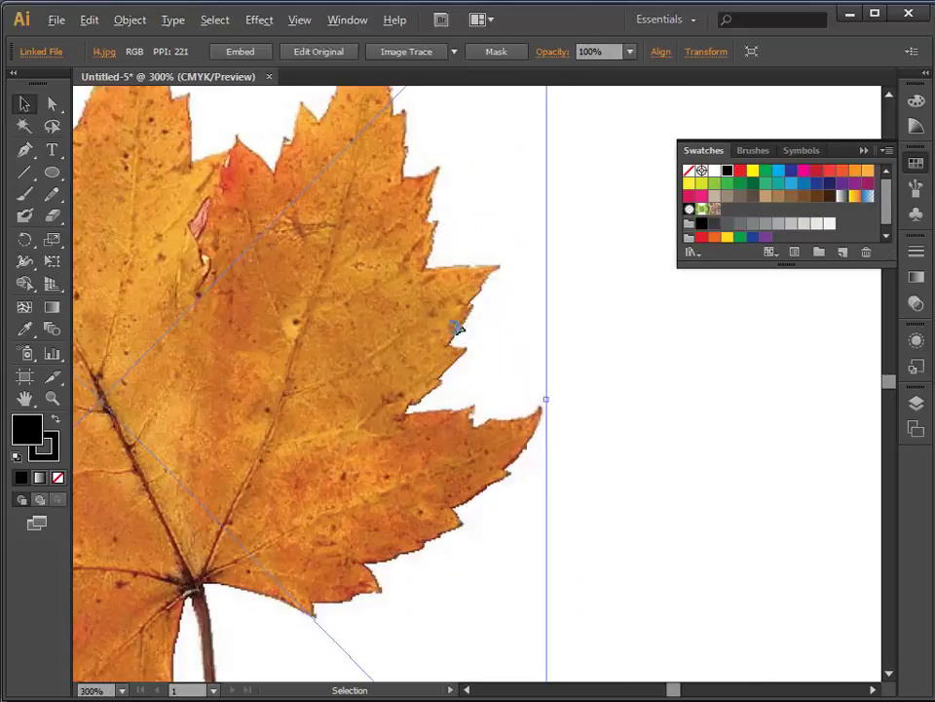
pyautogui.scroll(1, 462, 338)
pyautogui.scroll(2, 501, 378)
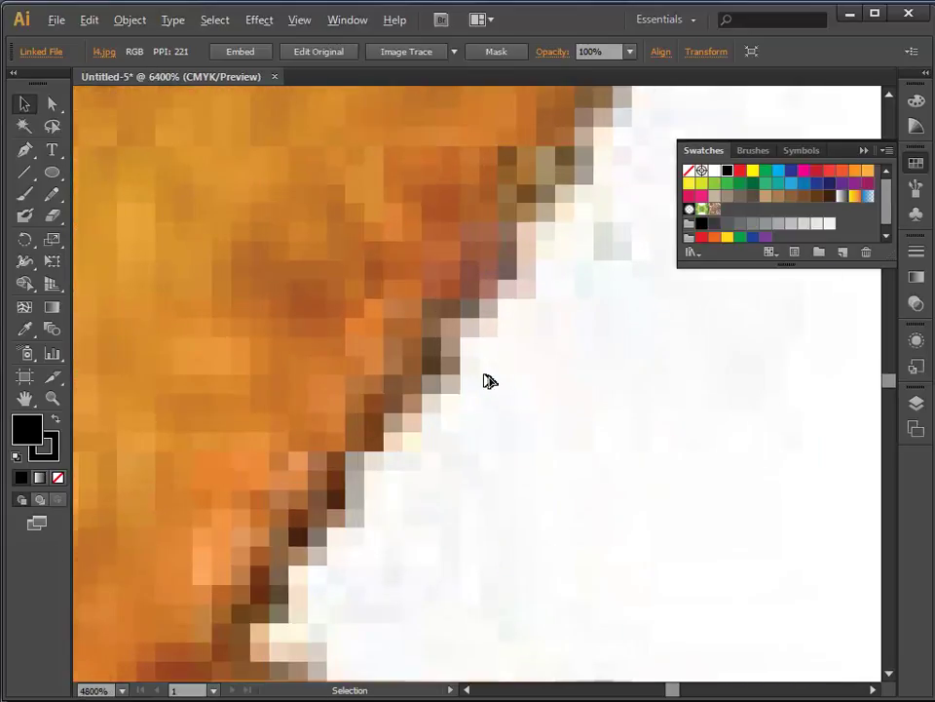
pyautogui.scroll(-10, 439, 373)
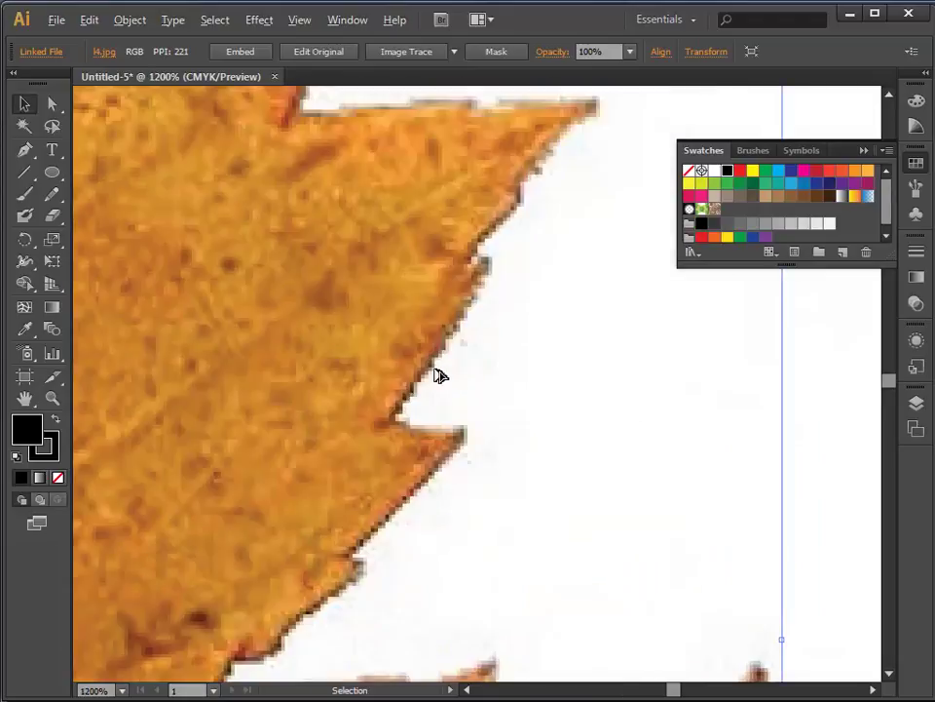
pyautogui.scroll(1, 256, 331)
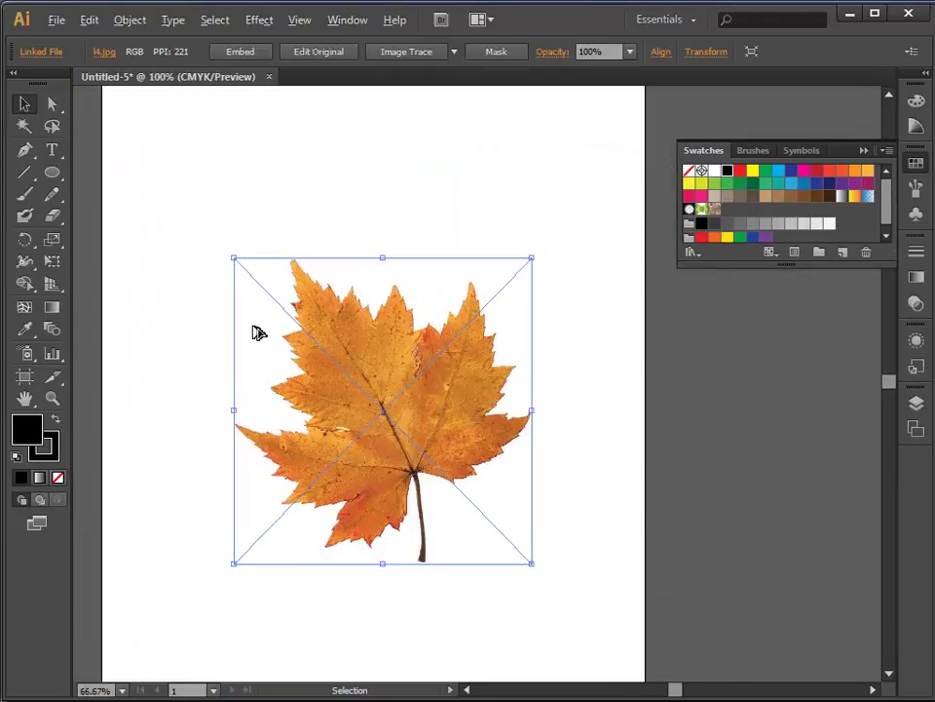
# Step: Trace the leaf photo with the Silhouettes preset, expand it to paths, and ungroup them
pyautogui.press('alt')
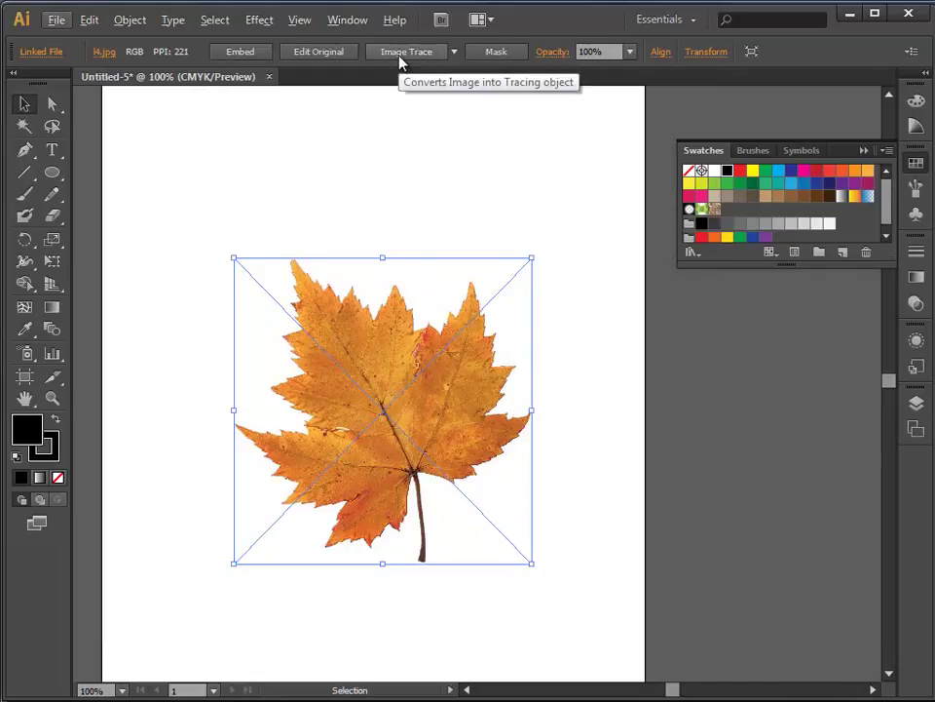
pyautogui.click(454, 52)
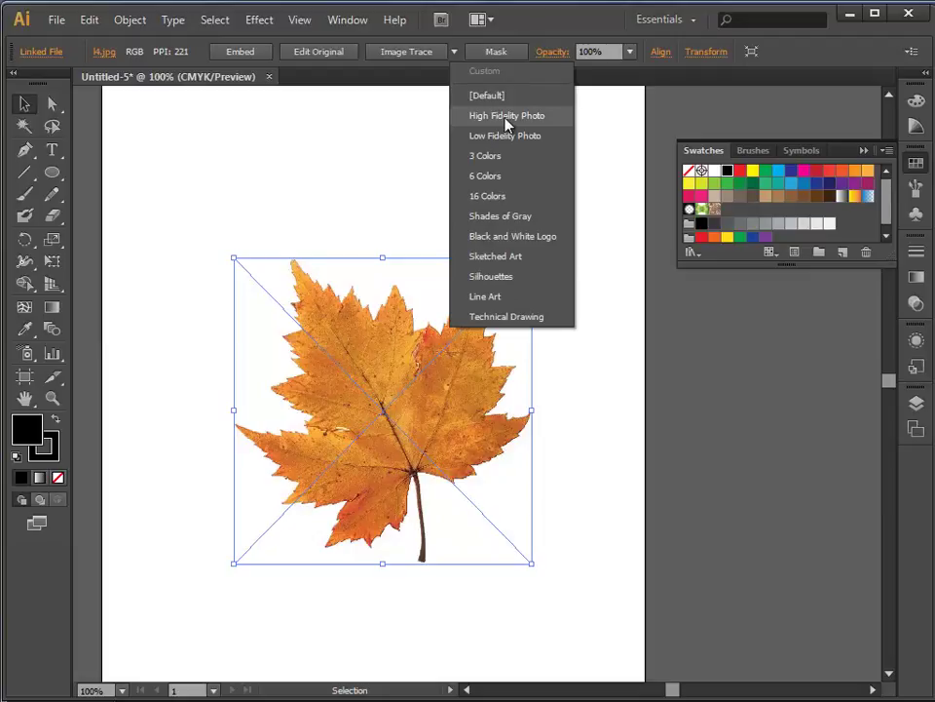
pyautogui.click(503, 282)
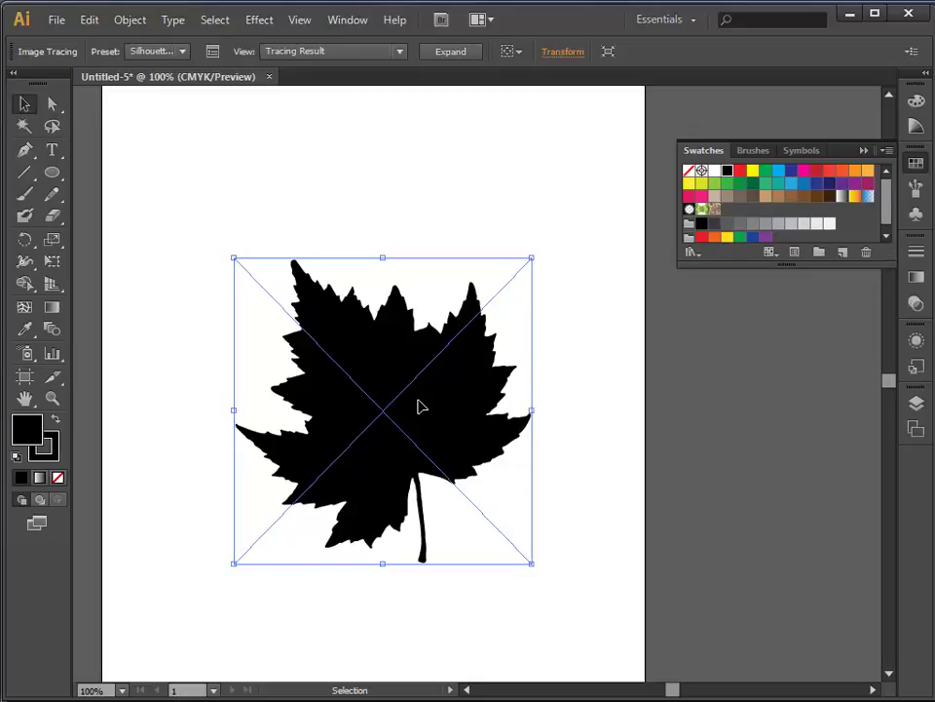
pyautogui.click(448, 54)
pyautogui.rightClick(398, 364)
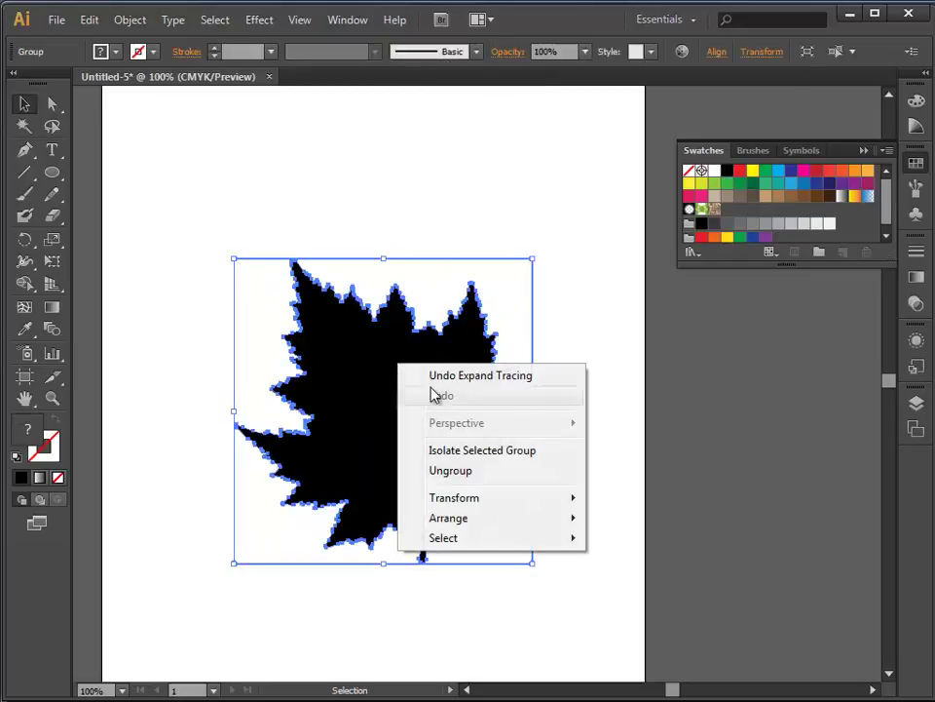
pyautogui.click(471, 471)
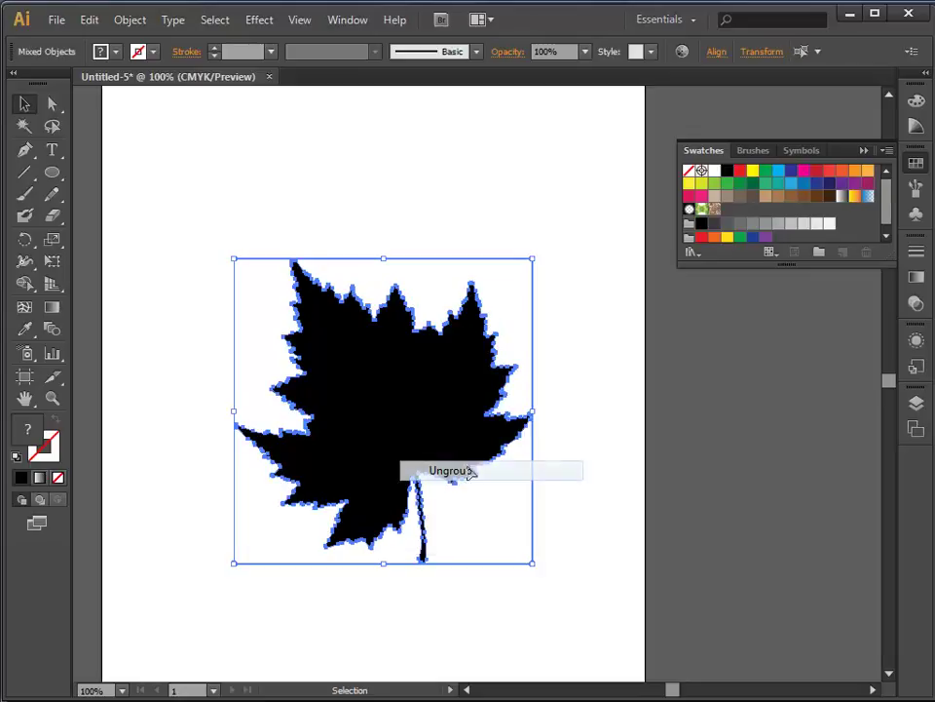
pyautogui.click(588, 342)
# Step: Select the leaf and try a bright red, then a Color Guide bluish-grey fill
pyautogui.click(385, 404)
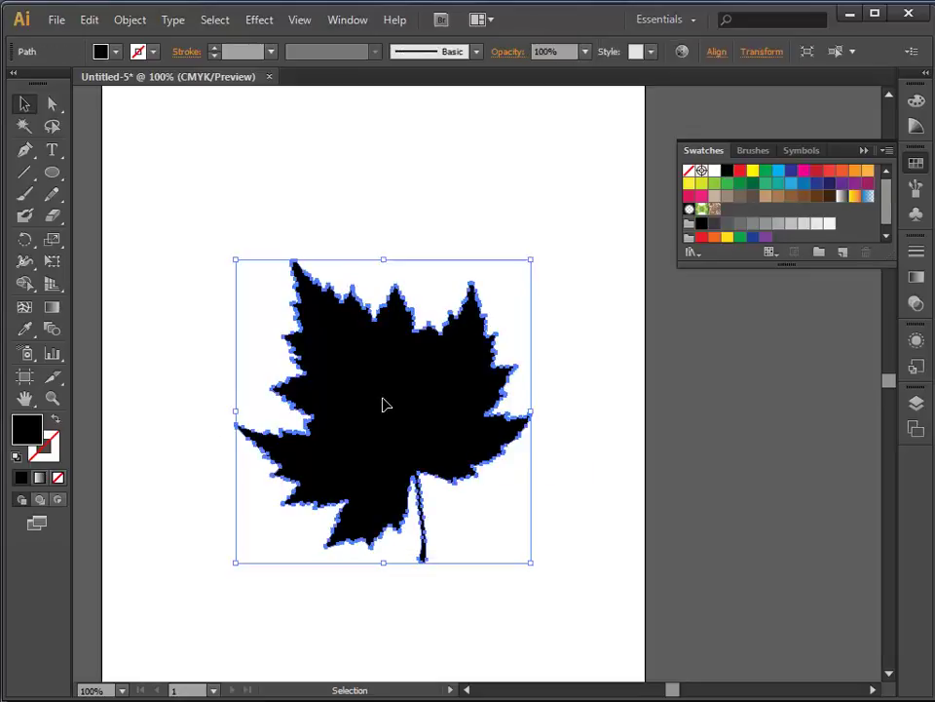
pyautogui.doubleClick(32, 431)
pyautogui.click(458, 254)
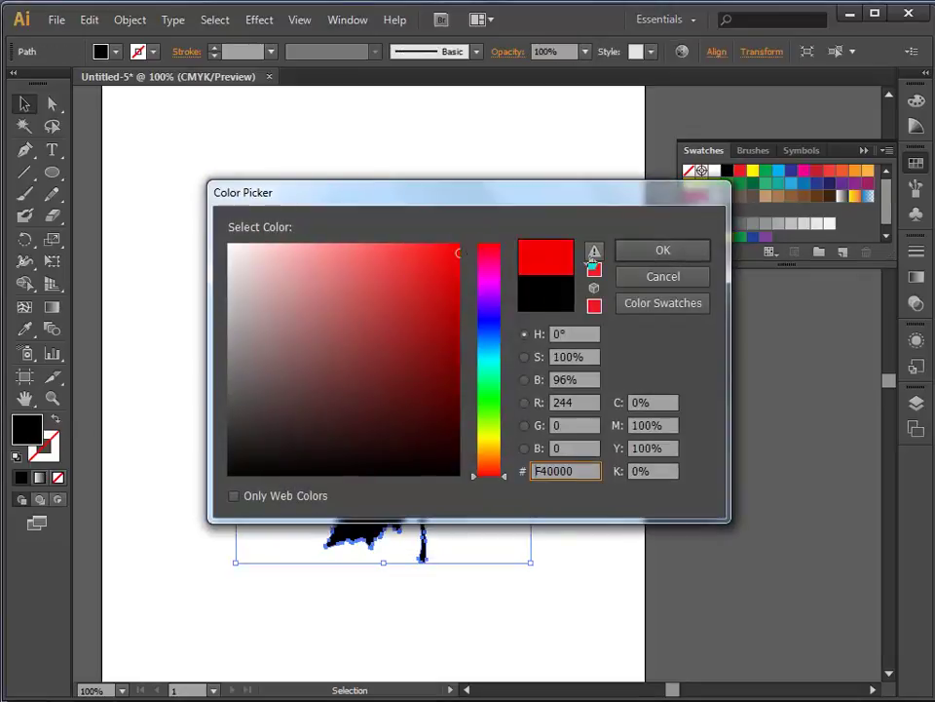
pyautogui.click(659, 254)
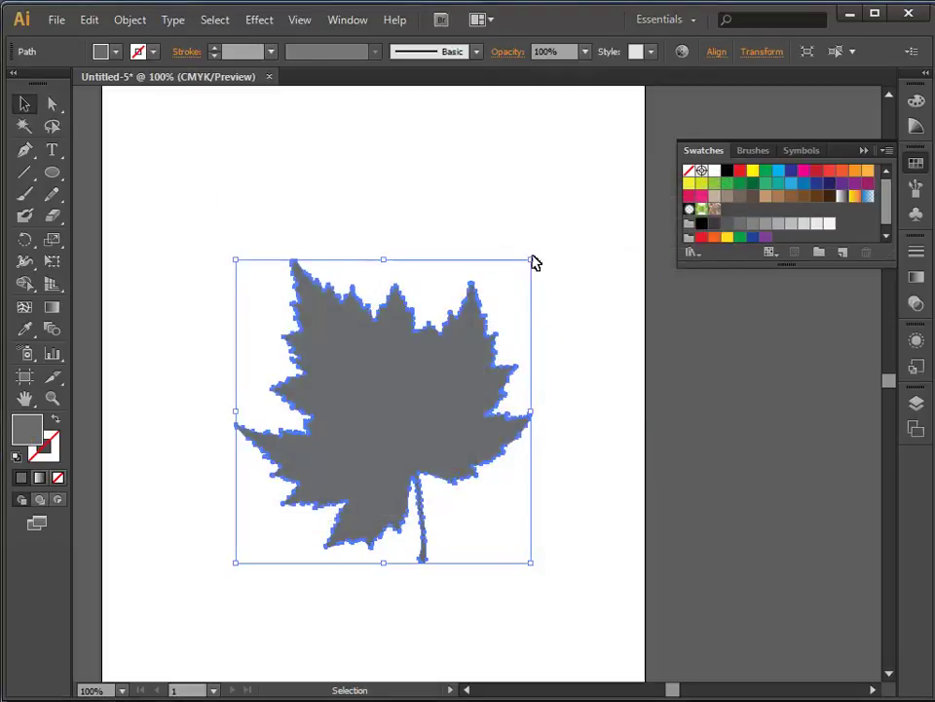
pyautogui.click(917, 102)
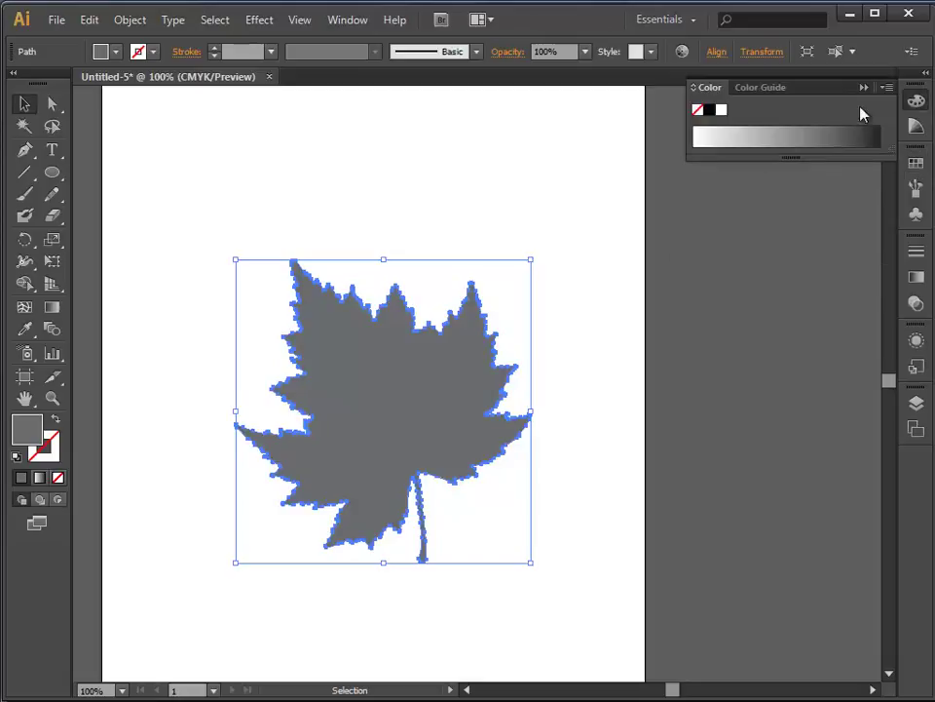
pyautogui.click(765, 90)
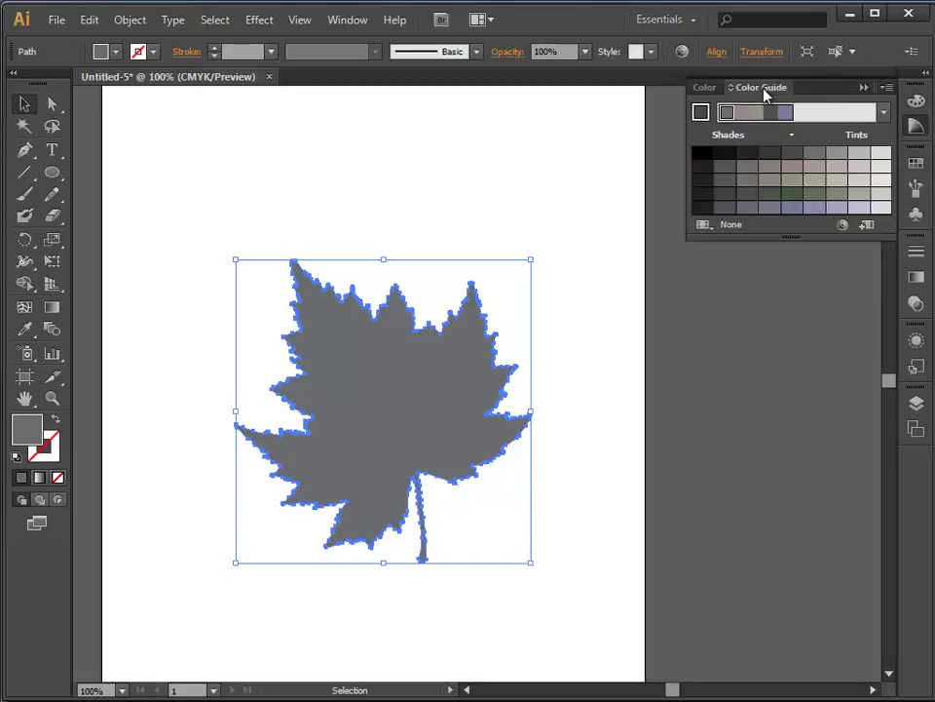
pyautogui.click(772, 208)
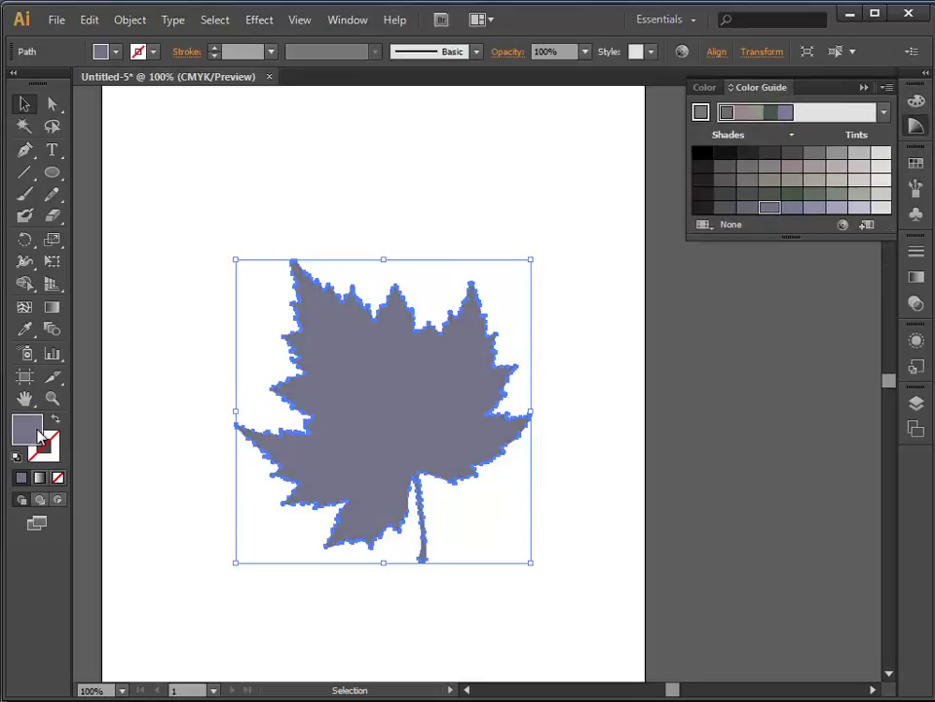
# Step: Fill the leaf with the muted red #C64A59 from the Color Picker
pyautogui.doubleClick(37, 432)
pyautogui.moveTo(491, 267); pyautogui.dragTo(494, 253)
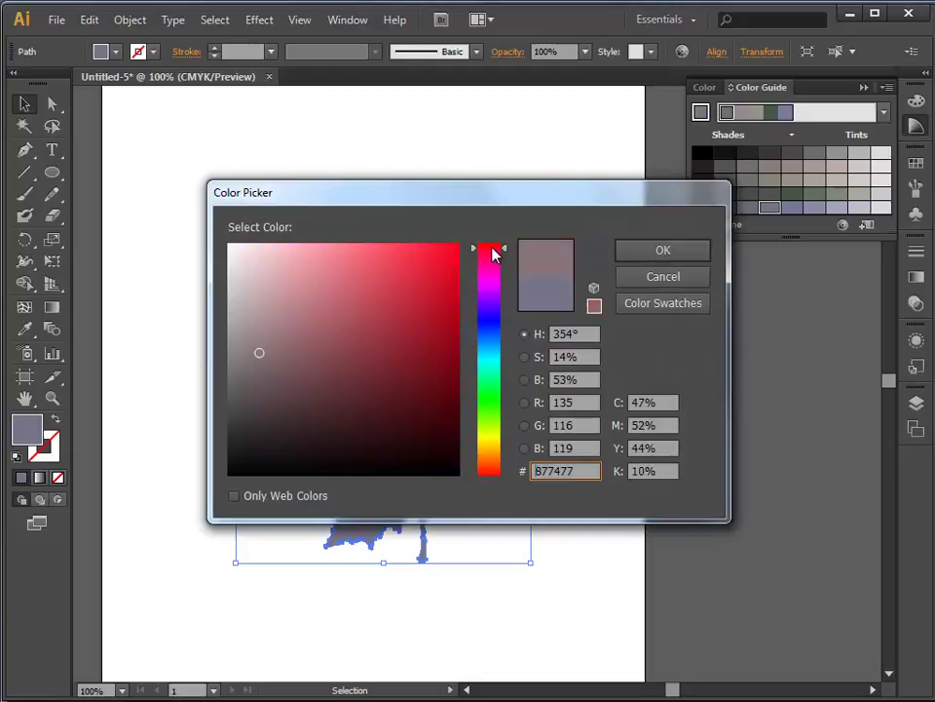
pyautogui.click(426, 272)
pyautogui.click(374, 294)
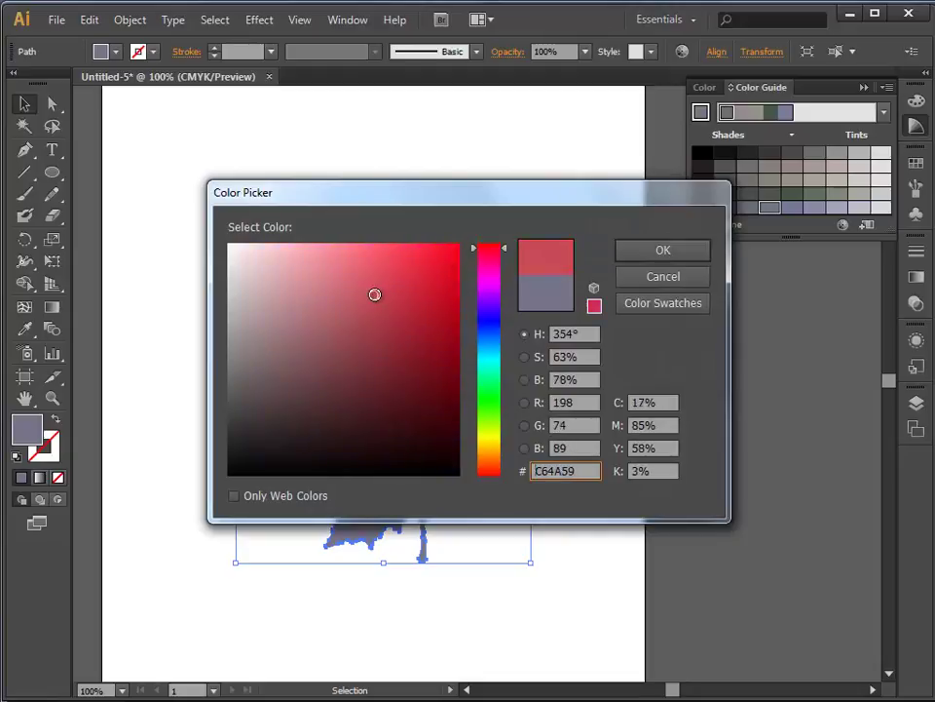
pyautogui.click(663, 252)
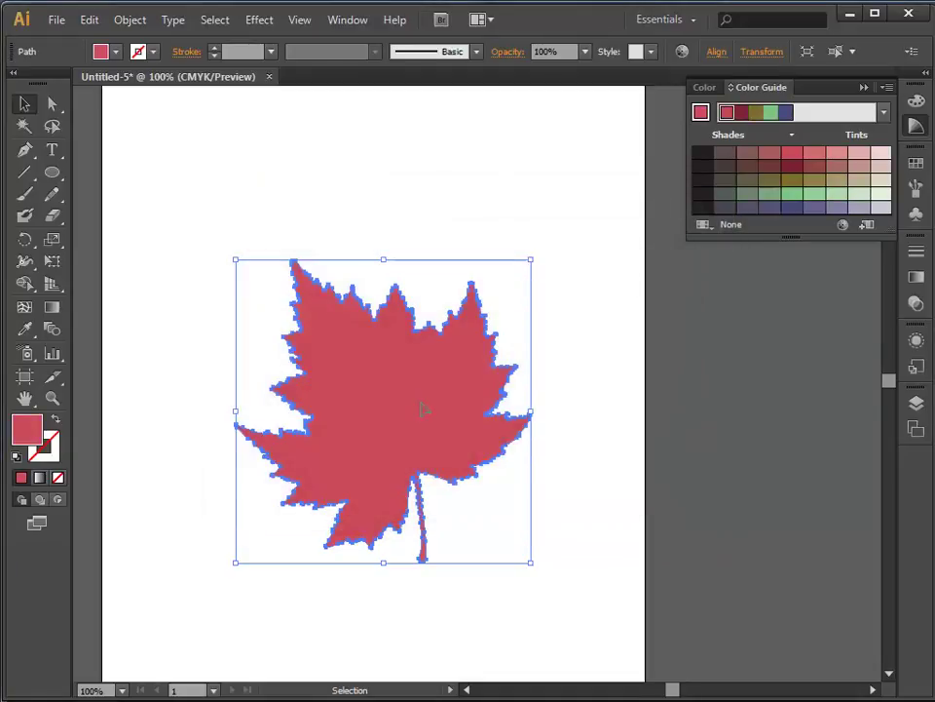
pyautogui.click(585, 422)
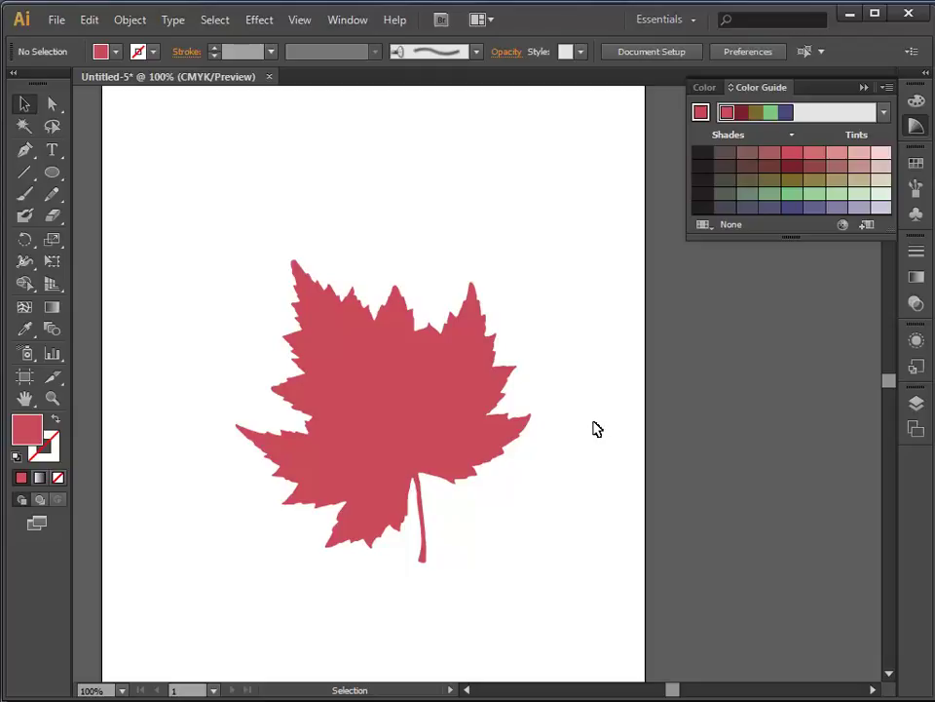
pyautogui.click(390, 395)
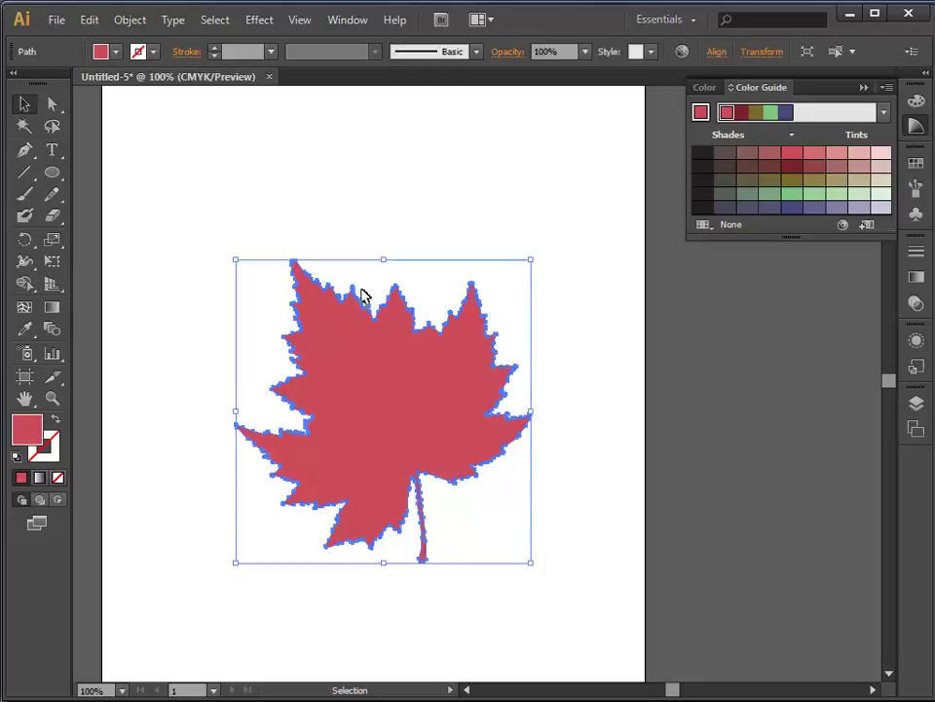
# Step: Make a new pattern swatch from the red leaf with Object > Pattern > Make
pyautogui.click(128, 20)
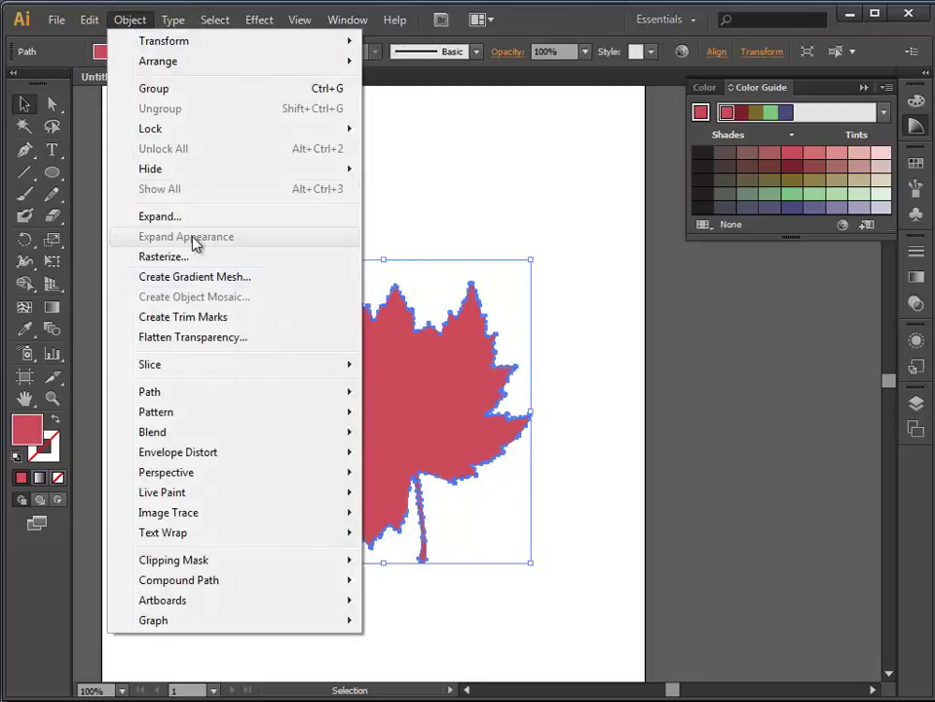
pyautogui.moveTo(222, 416)
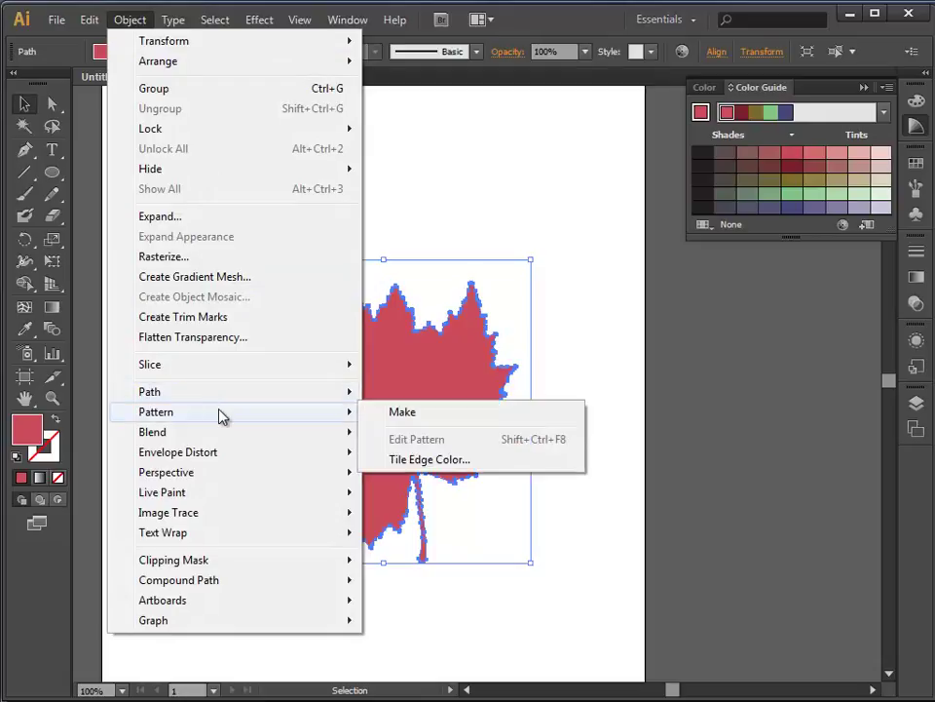
pyautogui.click(405, 414)
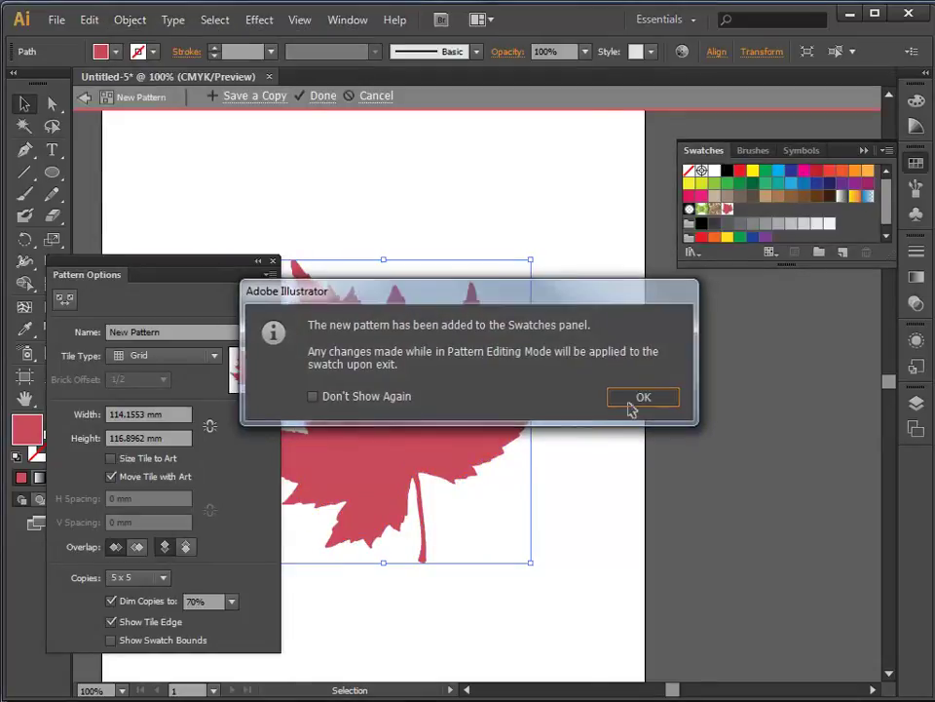
pyautogui.click(624, 408)
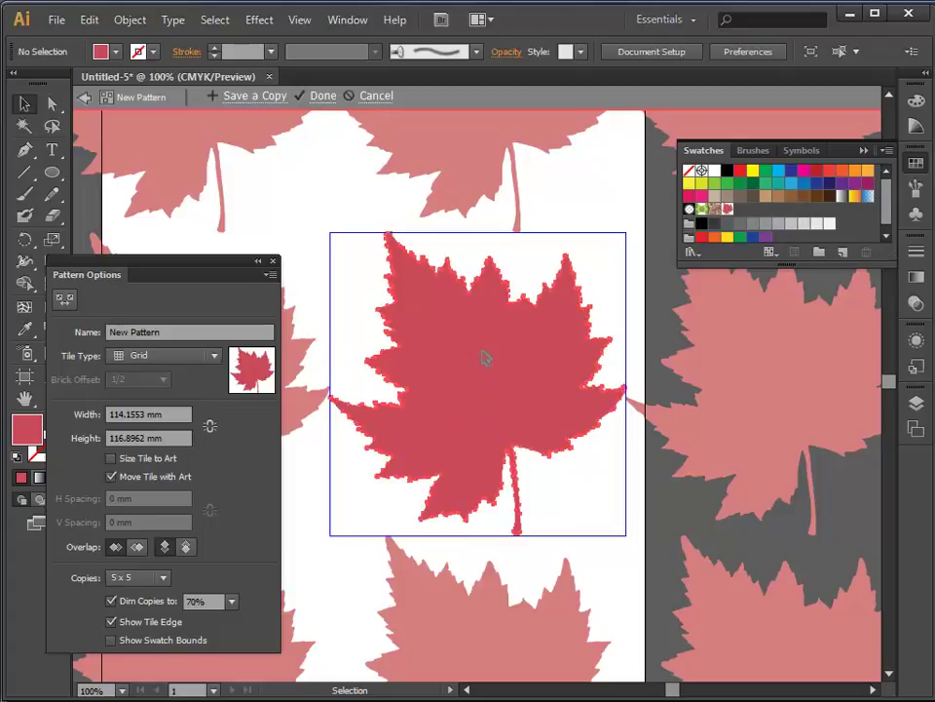
# Step: Add a smaller, tilted yellow #F7EB1C copy of the leaf inside the pattern tile
pyautogui.moveTo(484, 356); pyautogui.dragTo(581, 293)
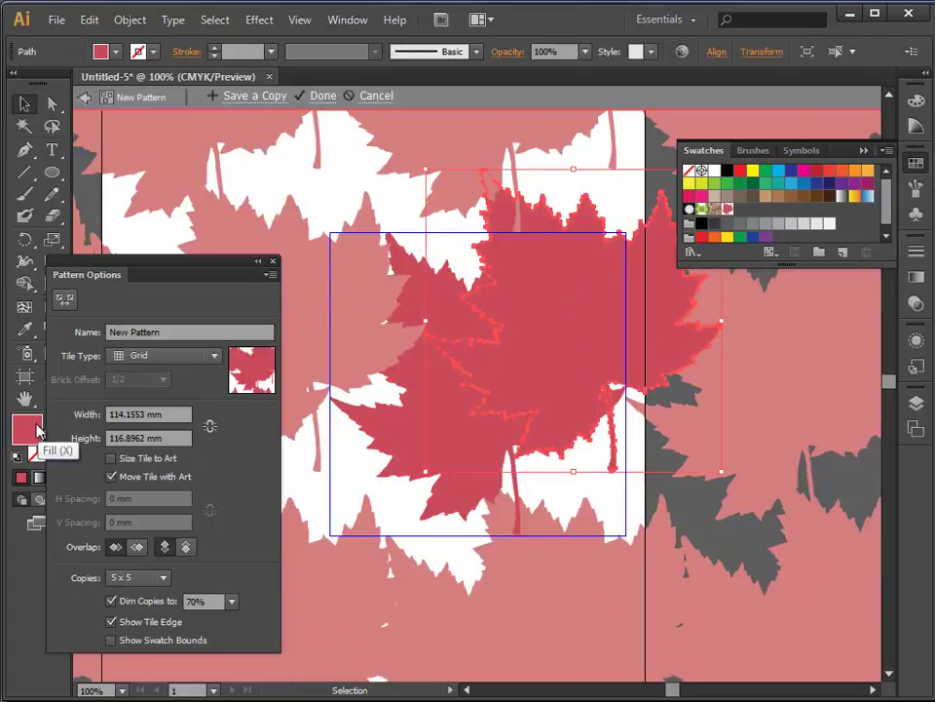
pyautogui.doubleClick(37, 430)
pyautogui.click(489, 439)
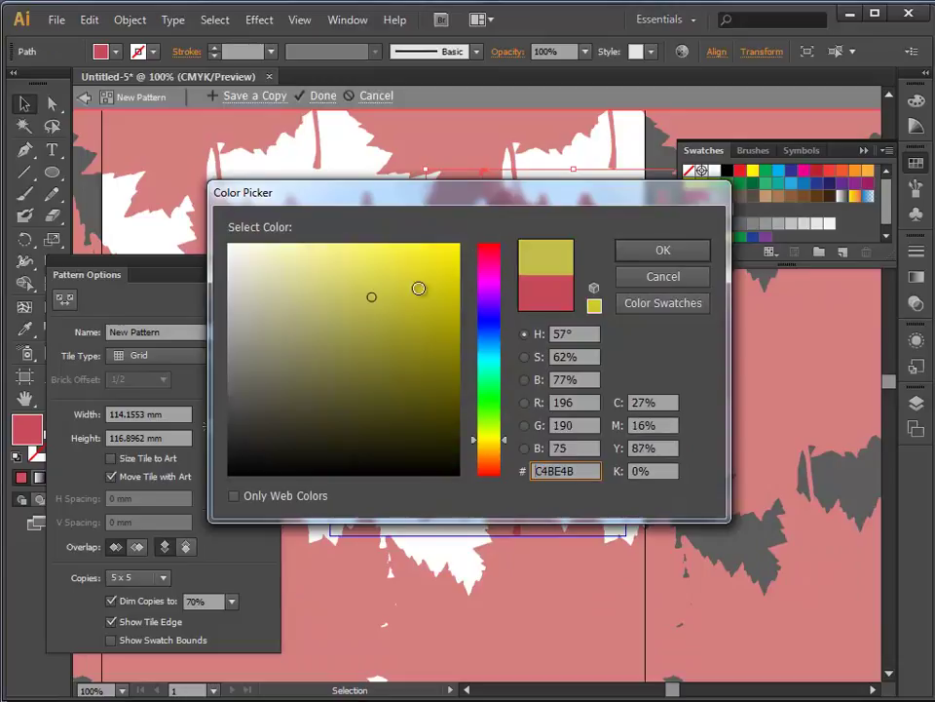
pyautogui.moveTo(419, 282)
pyautogui.mouseDown()
pyautogui.moveTo(435, 245)
pyautogui.moveTo(409, 259)
pyautogui.moveTo(442, 246)
pyautogui.mouseUp()
pyautogui.click(647, 254)
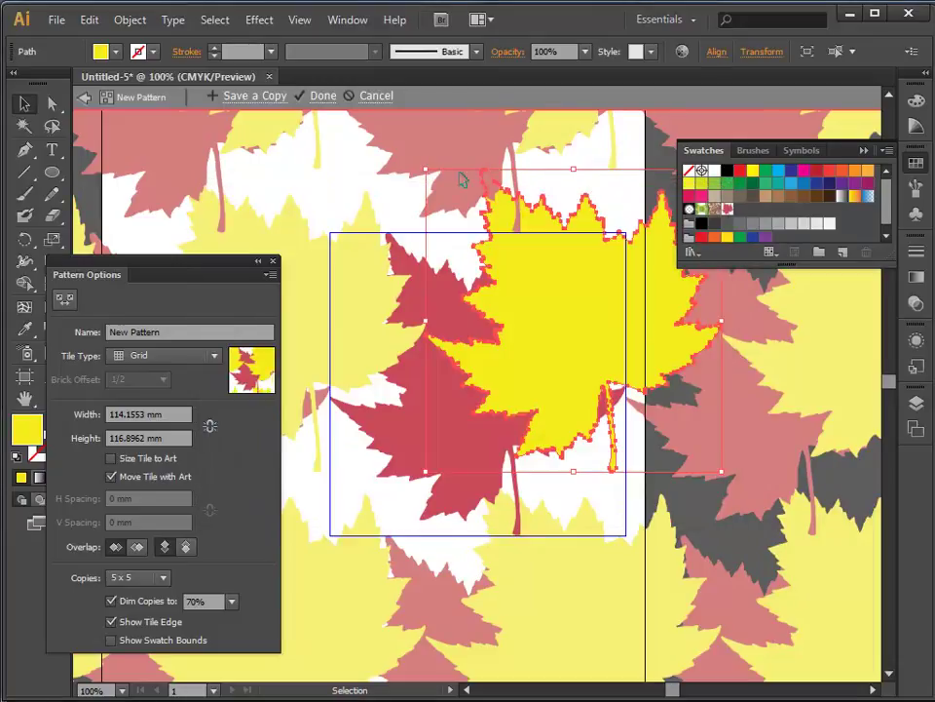
pyautogui.moveTo(428, 171); pyautogui.dragTo(616, 237)
pyautogui.moveTo(594, 318); pyautogui.dragTo(574, 292)
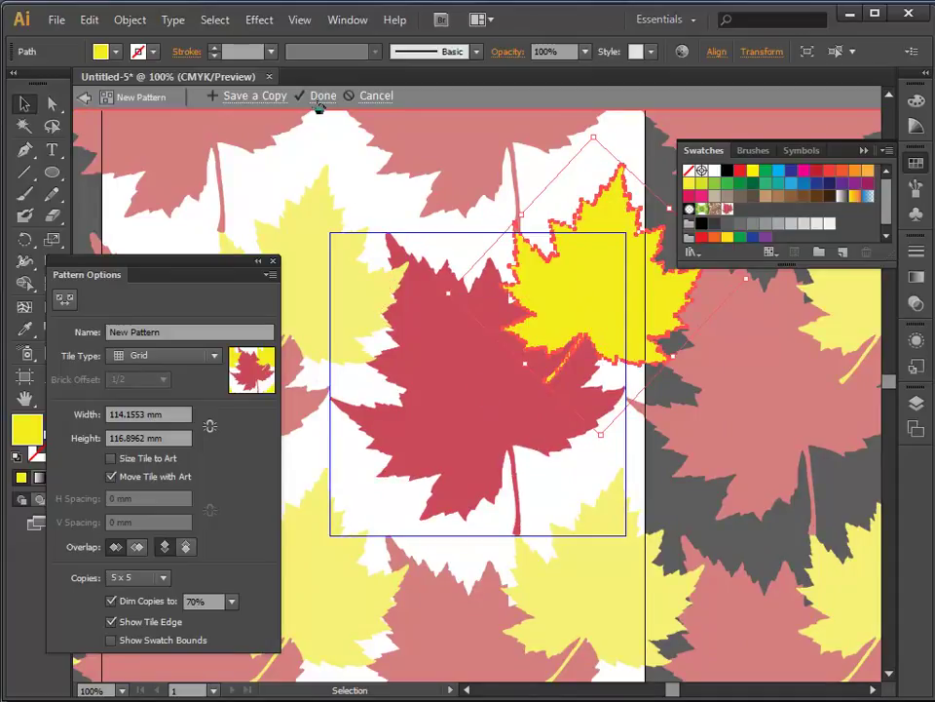
# Step: Exit pattern editing and draw a large rectangle filled with the maple-leaf pattern swatch
pyautogui.click(322, 96)
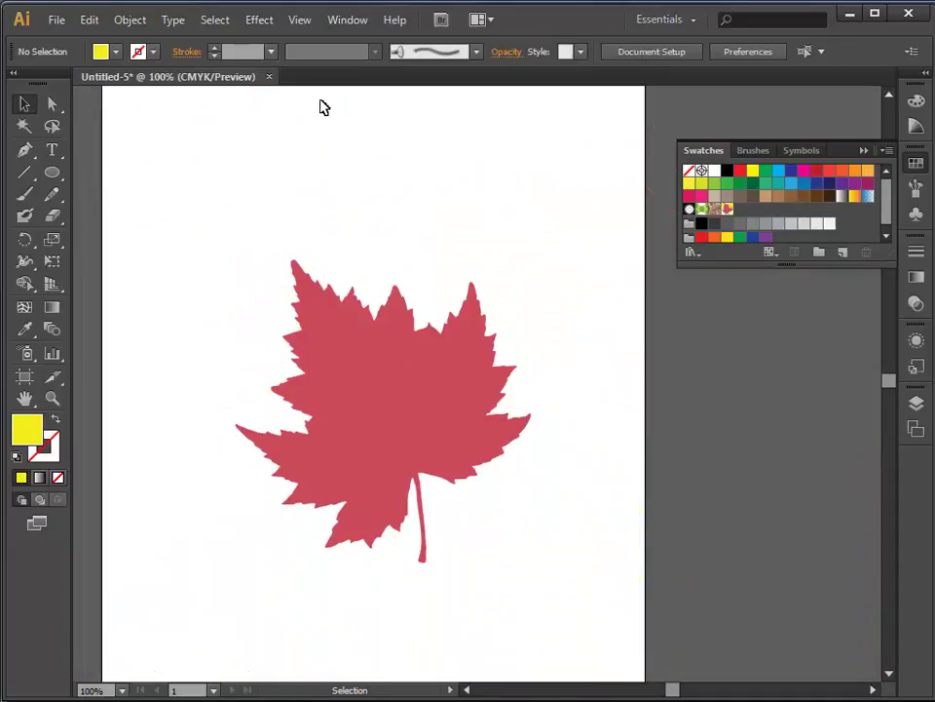
pyautogui.click(54, 178)
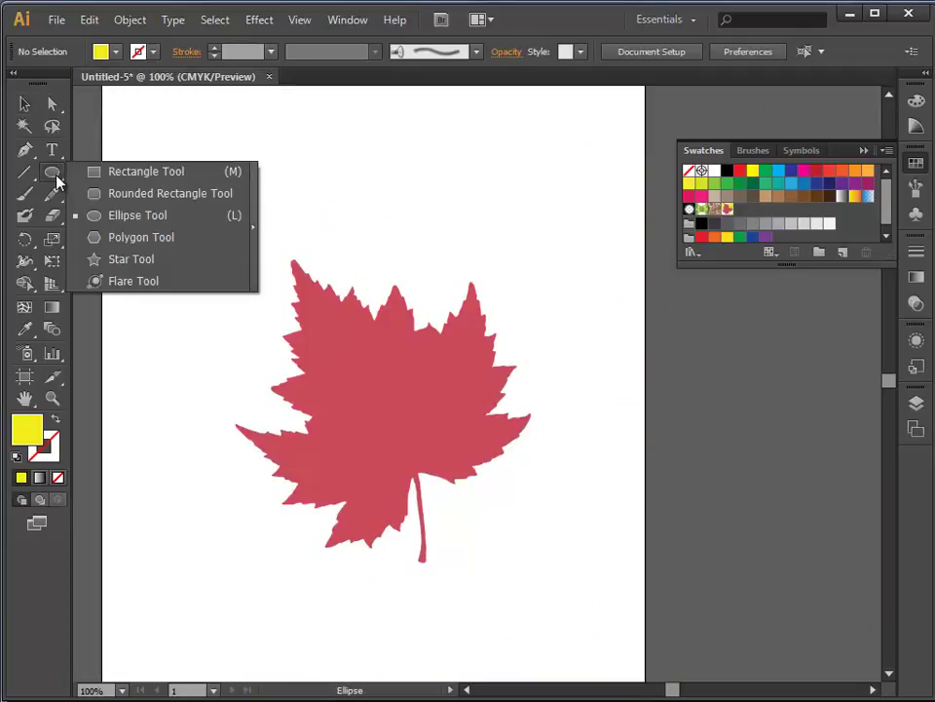
pyautogui.click(113, 174)
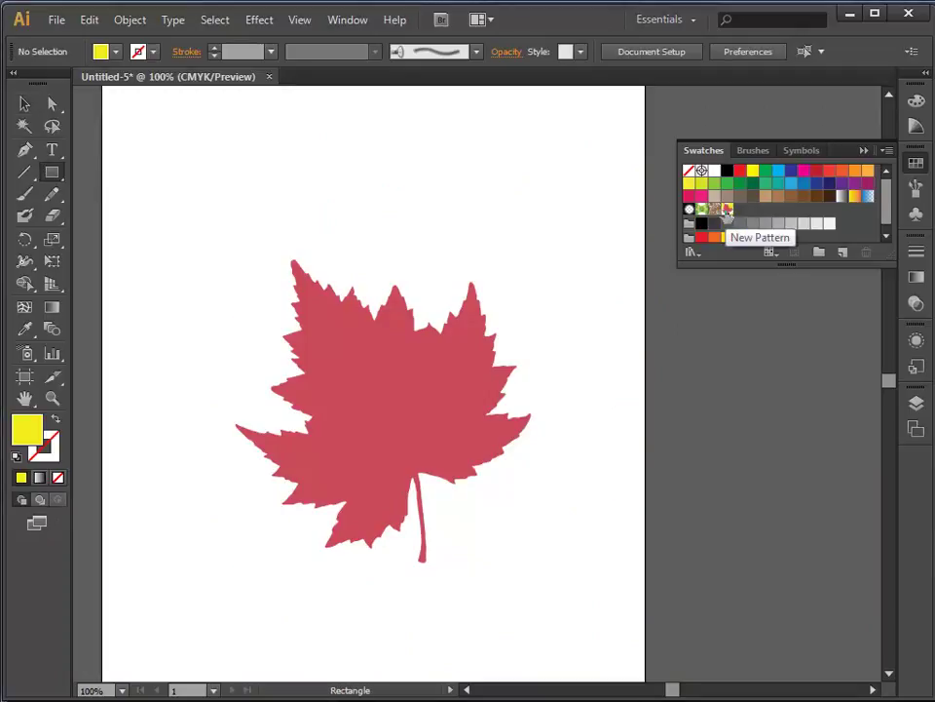
pyautogui.moveTo(176, 147); pyautogui.dragTo(621, 645)
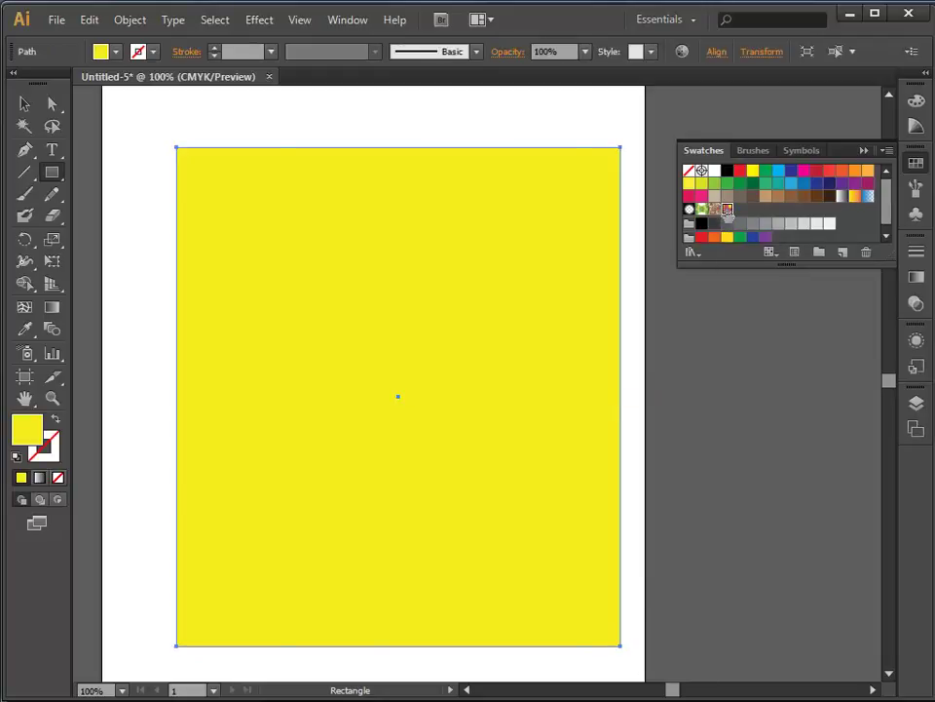
pyautogui.click(727, 210)
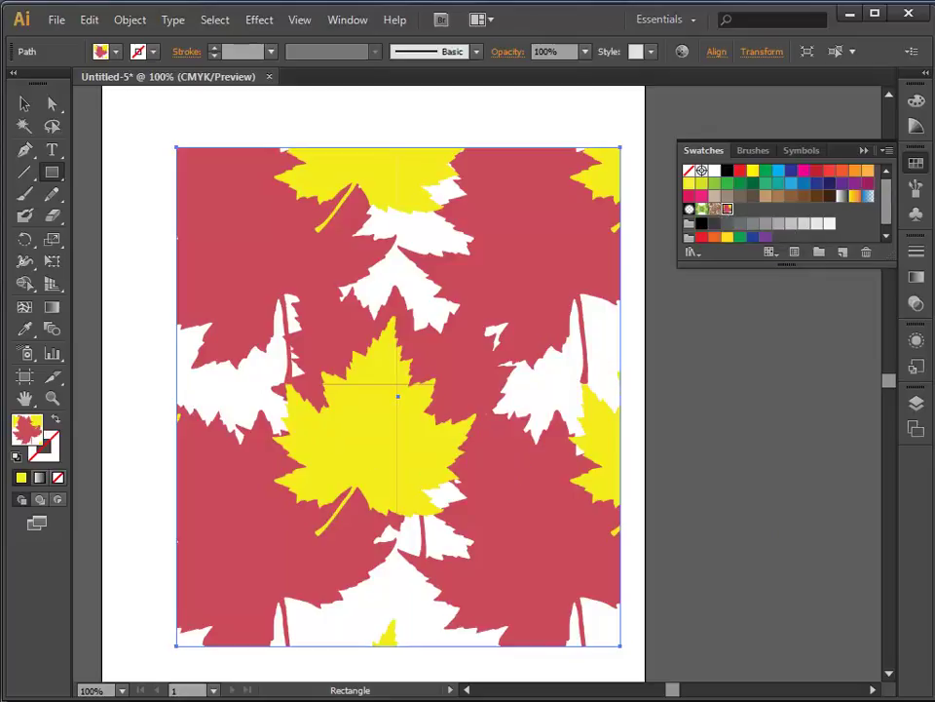
pyautogui.hotkey('ctrl', '-')
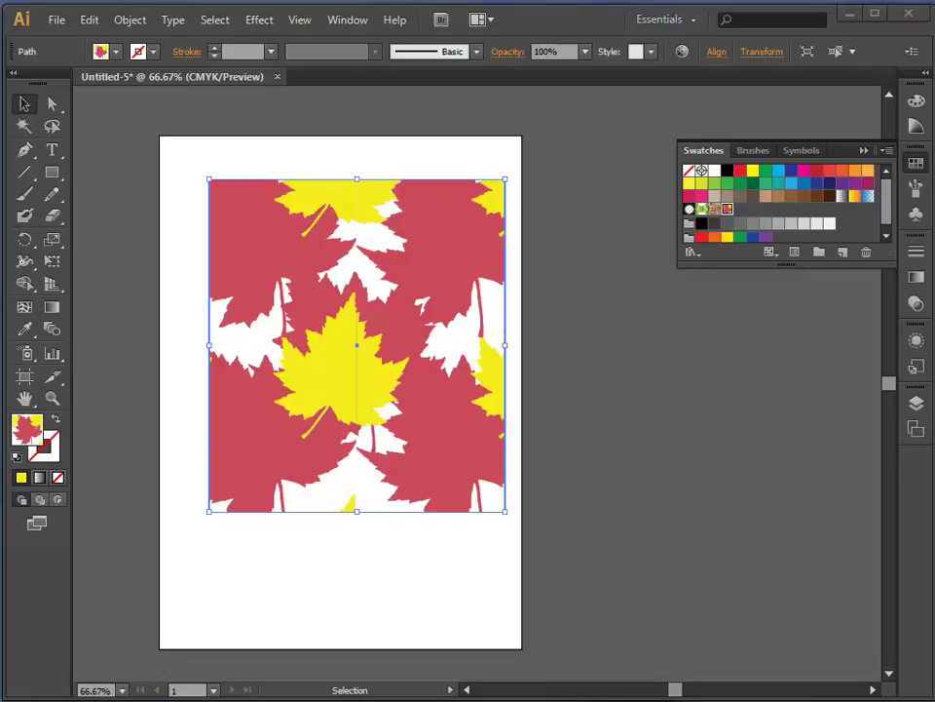
# Step: Add a second artboard right of Artboard 1, then jump between the two artboards
pyautogui.click(26, 382)
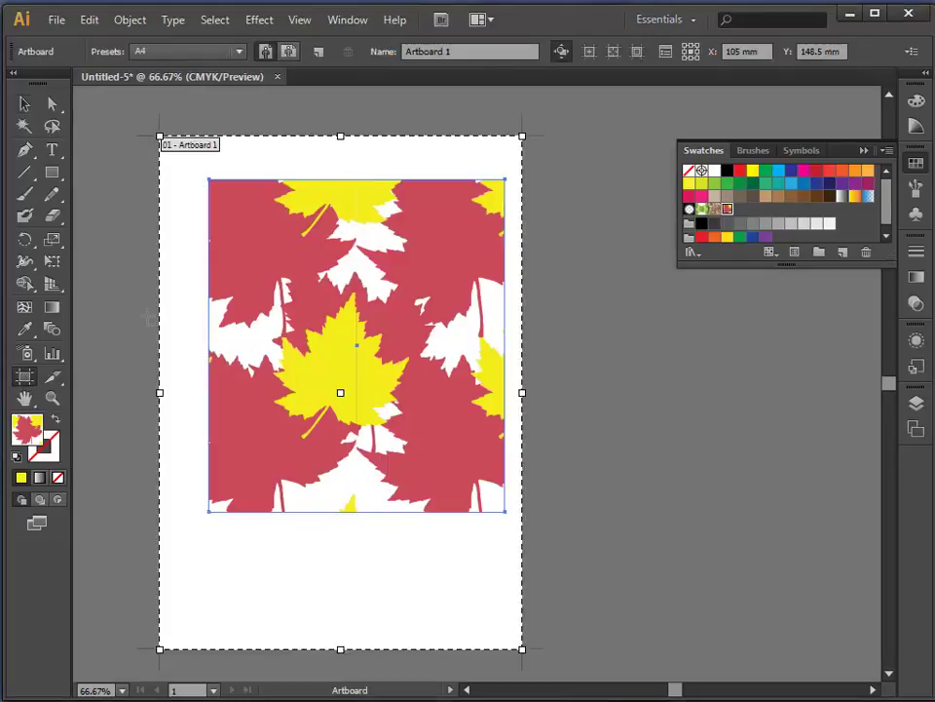
pyautogui.click(317, 53)
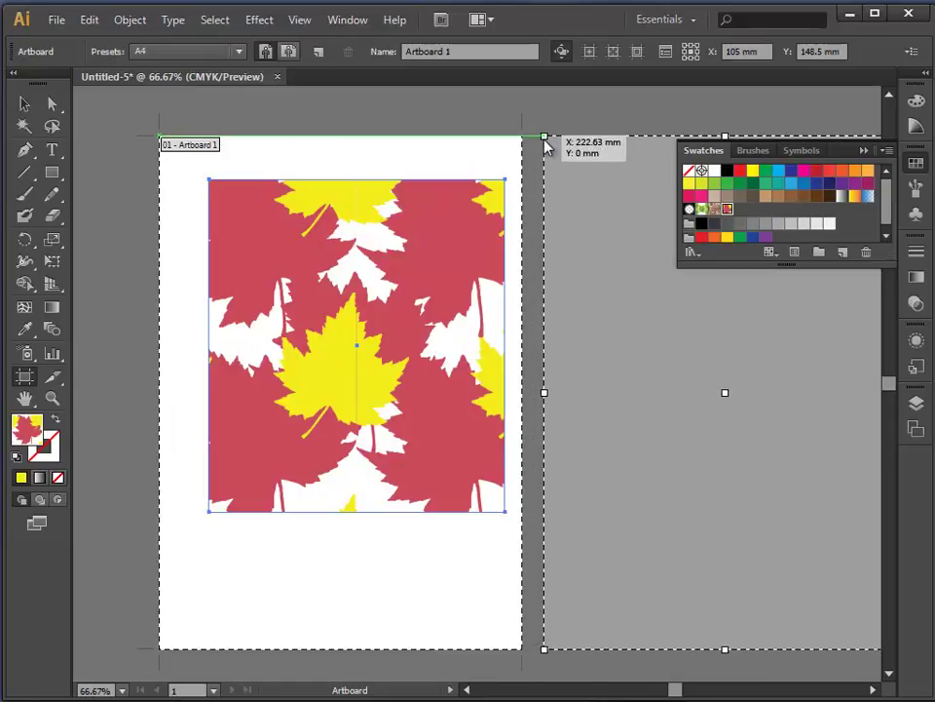
pyautogui.click(547, 145)
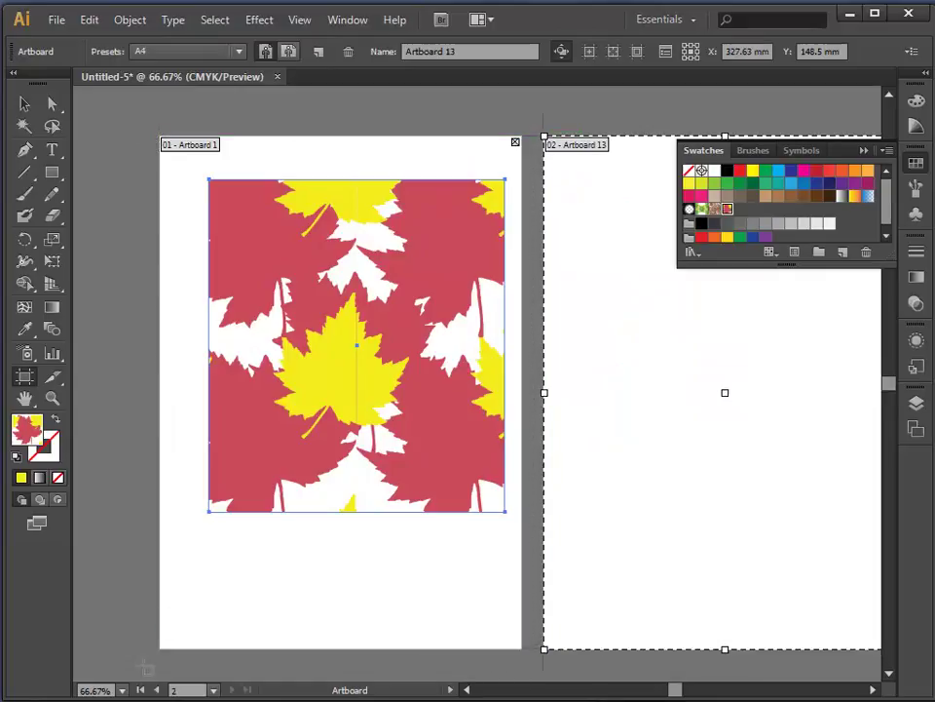
pyautogui.click(159, 690)
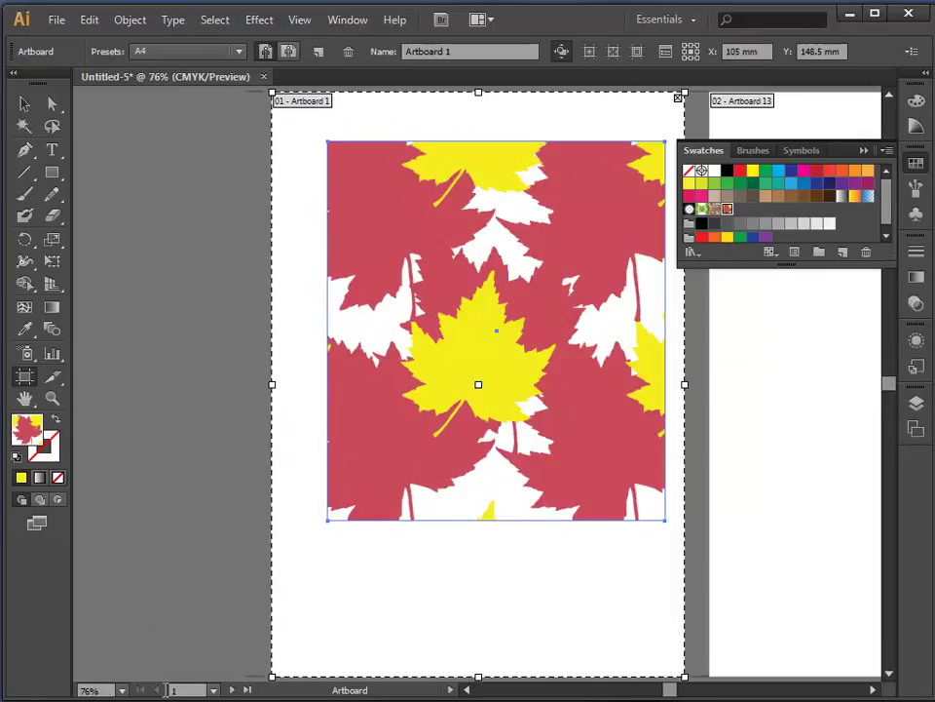
pyautogui.click(232, 690)
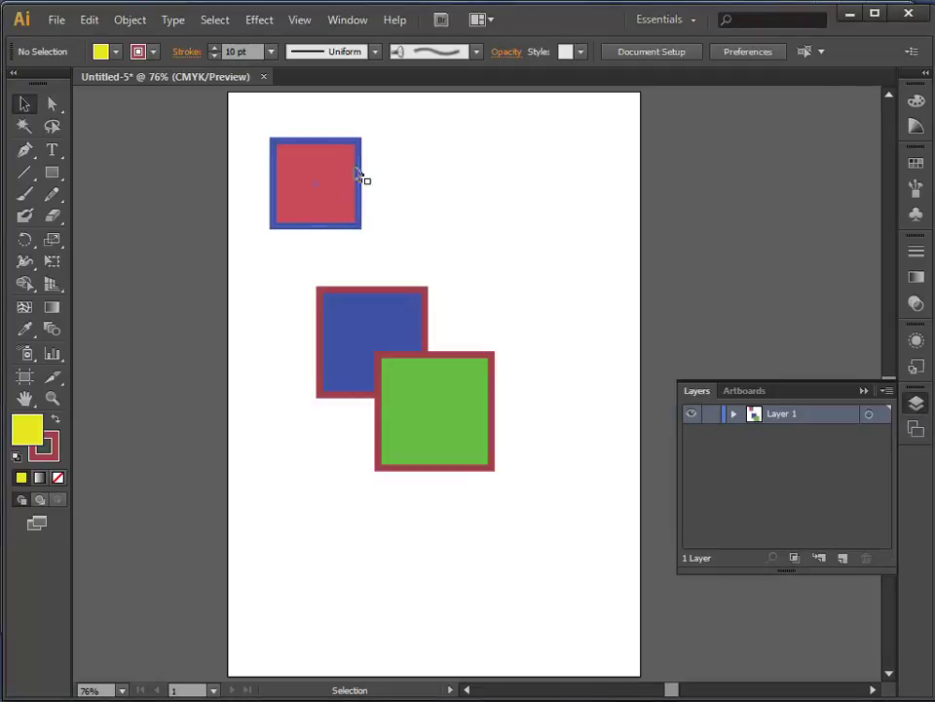
# Step: Cycle Layer 1 through hidden, outline and visible views, then create Layer 2
pyautogui.click(695, 416)
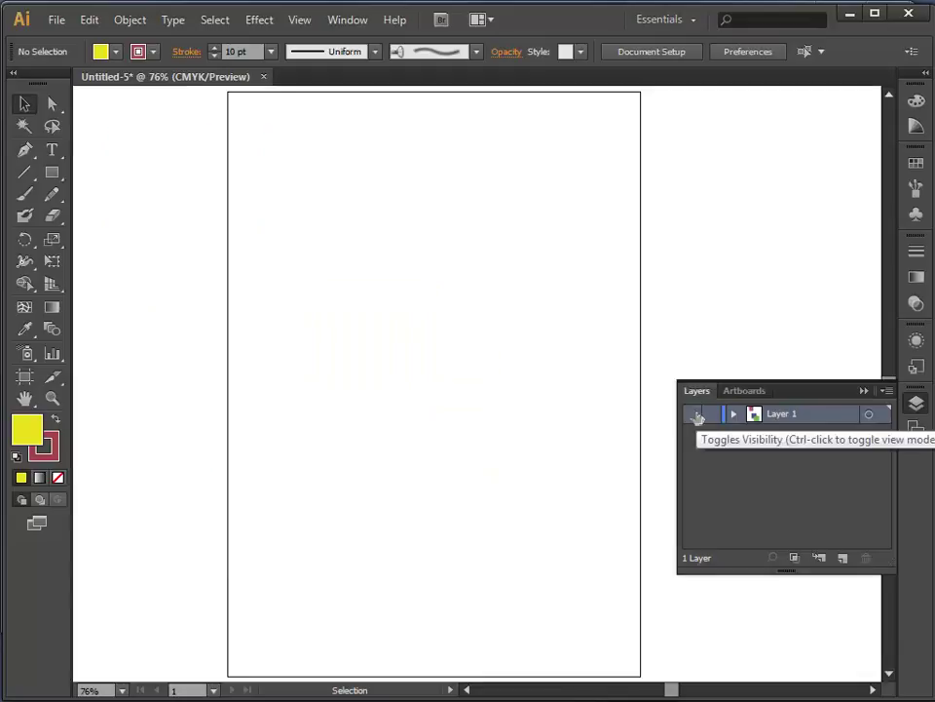
pyautogui.keyDown('ctrl'); pyautogui.click(694, 416); pyautogui.keyUp('ctrl')
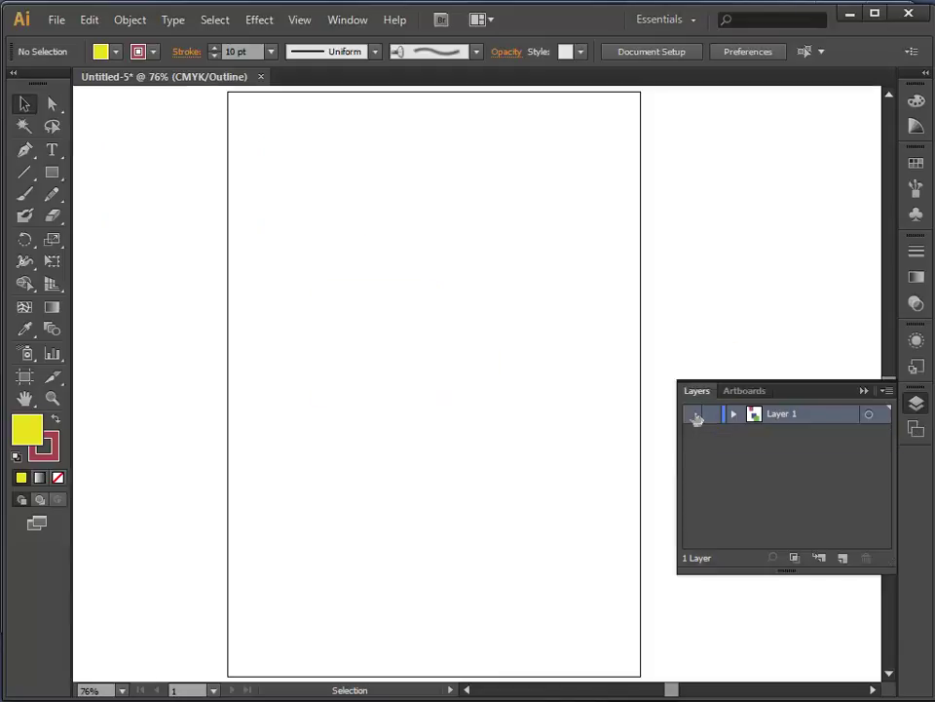
pyautogui.click(695, 416)
pyautogui.keyDown('ctrl'); pyautogui.click(695, 416); pyautogui.keyUp('ctrl')
pyautogui.click(844, 560)
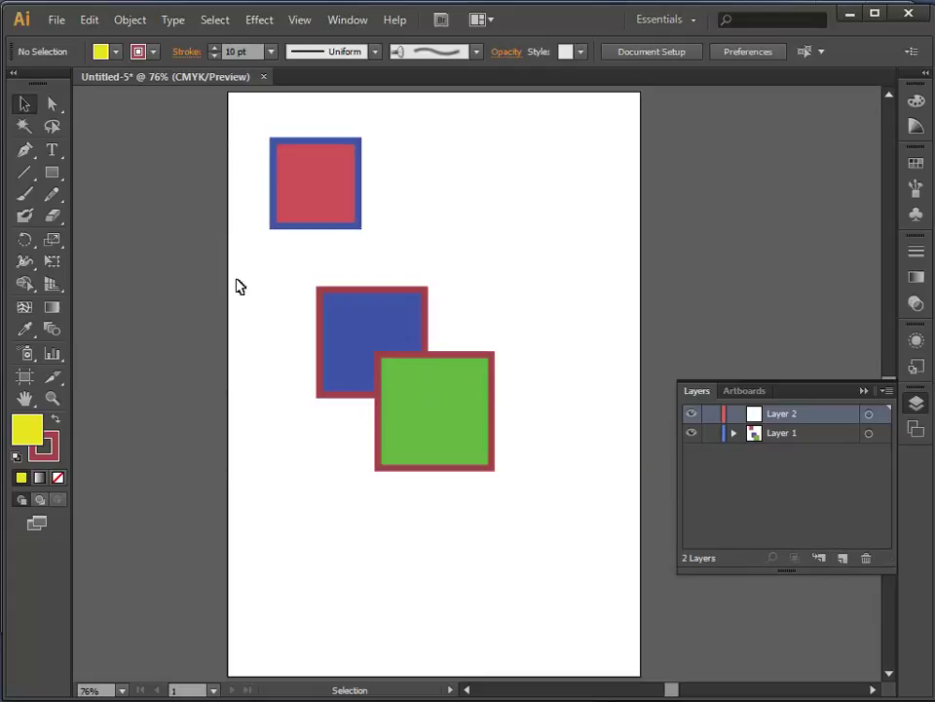
# Step: Draw a yellow square near the top right on Layer 2 and test its visibility
pyautogui.click(52, 173)
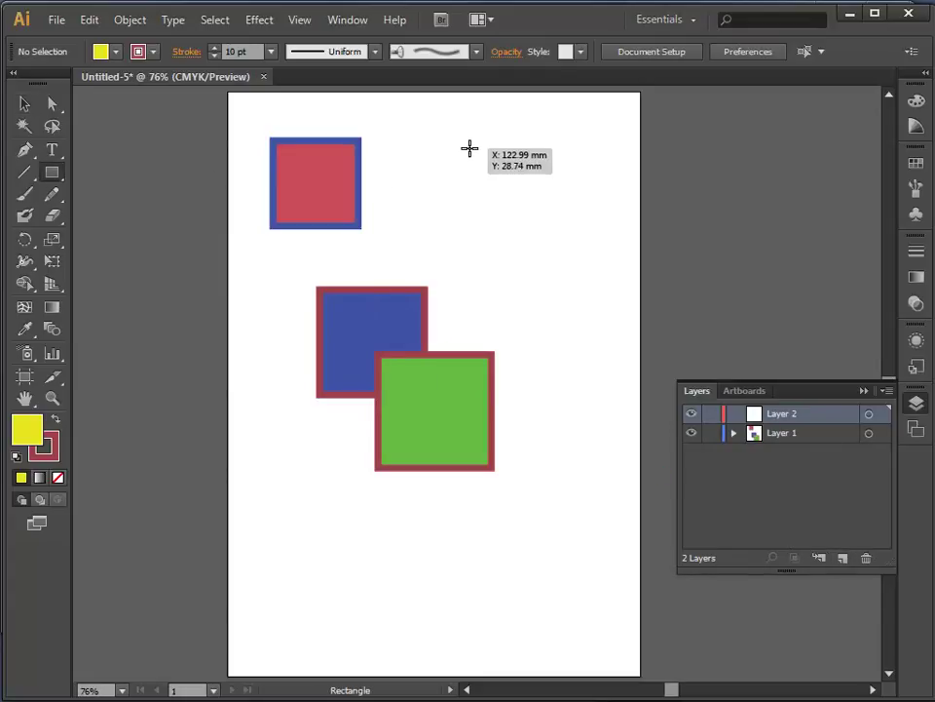
pyautogui.moveTo(470, 146)
pyautogui.mouseDown()
pyautogui.moveTo(512, 200)
pyautogui.moveTo(563, 242)
pyautogui.mouseUp()
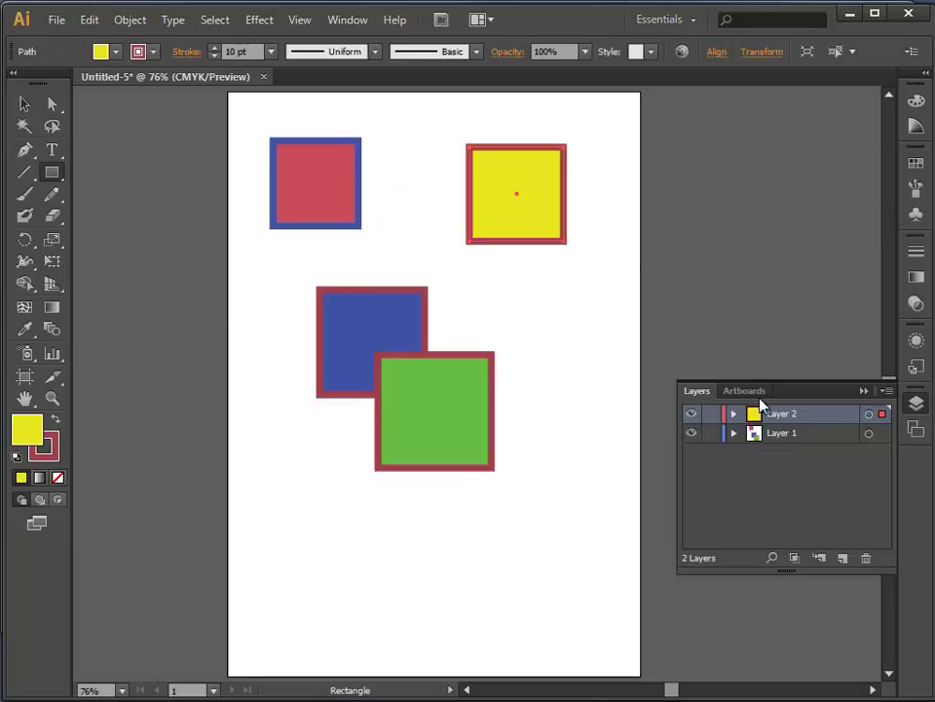
pyautogui.click(691, 414)
pyautogui.click(691, 414)
pyautogui.click(691, 414)
pyautogui.click(691, 414)
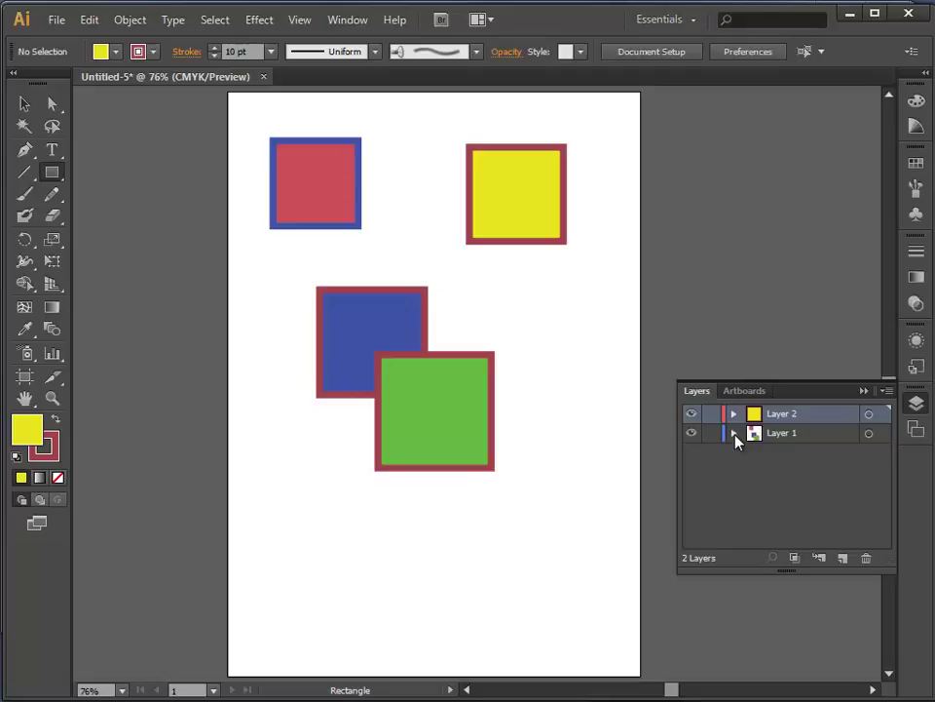
# Step: Move the red square's <Path> from Layer 1 into Layer 2
pyautogui.click(734, 433)
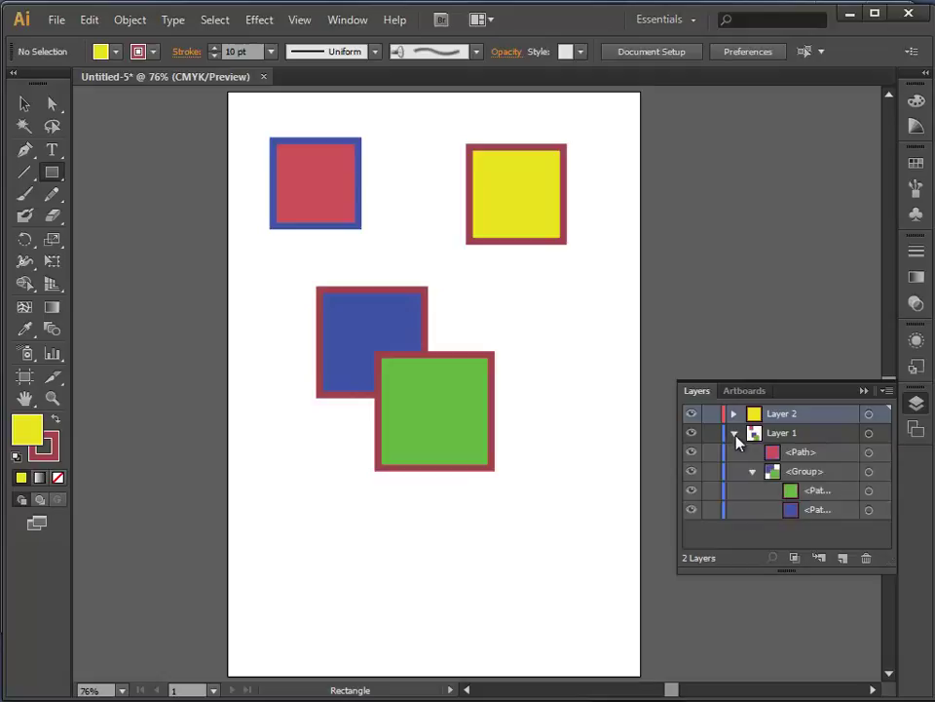
pyautogui.click(783, 454)
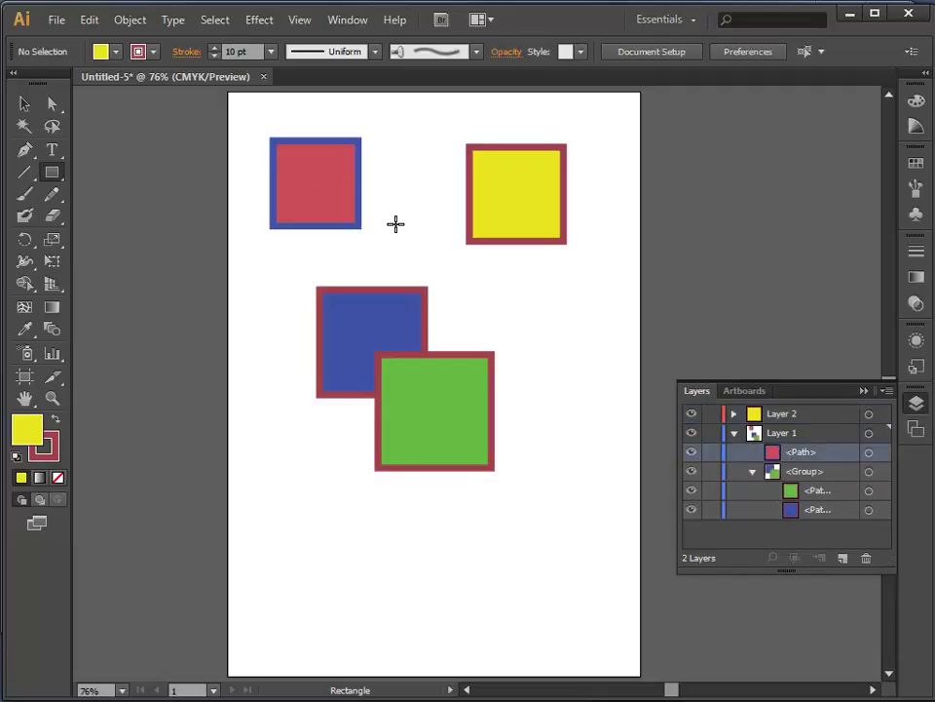
pyautogui.moveTo(772, 450); pyautogui.dragTo(777, 415)
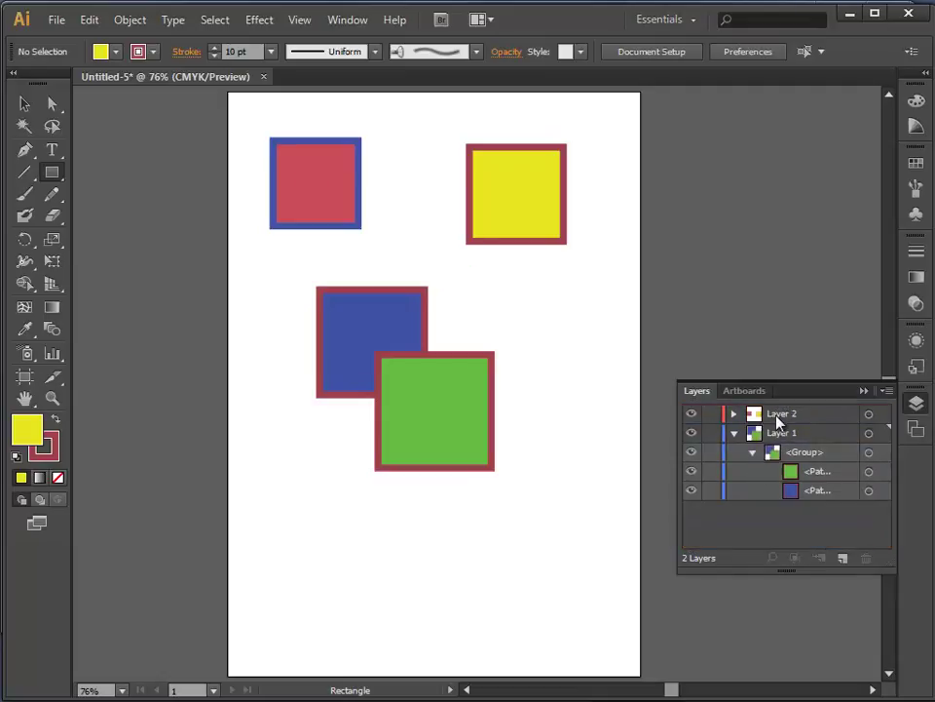
pyautogui.click(690, 415)
pyautogui.click(689, 415)
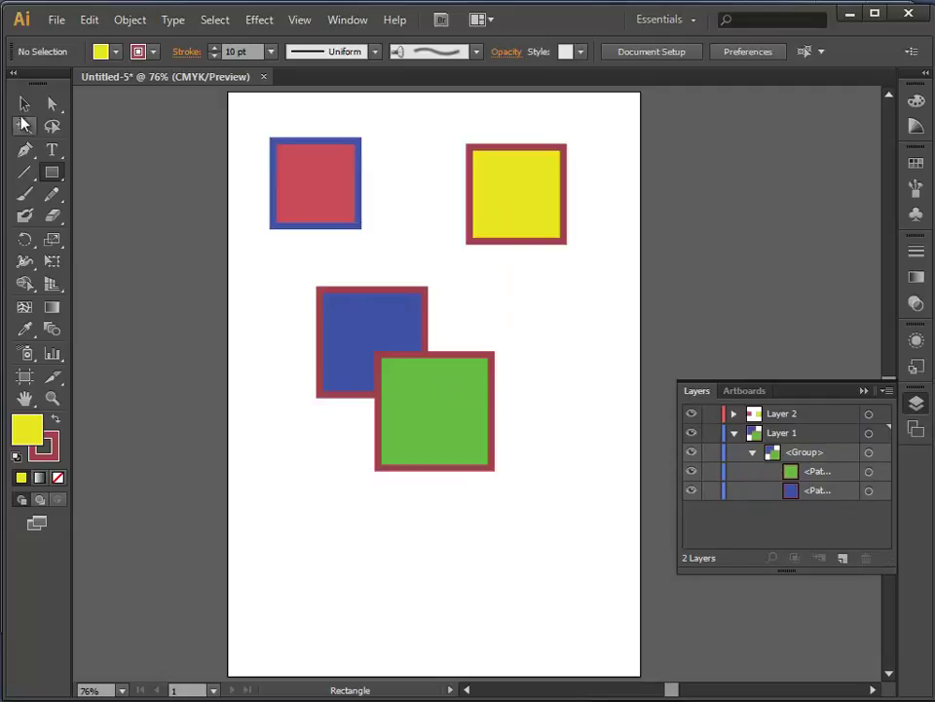
# Step: Move the green and blue group lower on the page with the Selection tool
pyautogui.click(22, 107)
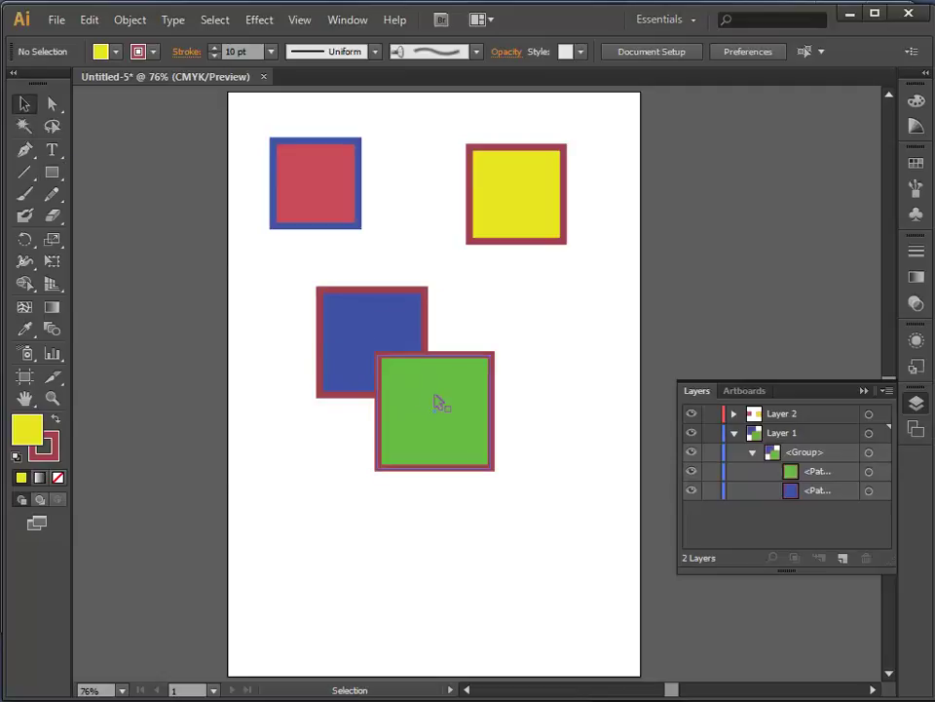
pyautogui.moveTo(431, 408); pyautogui.dragTo(410, 449)
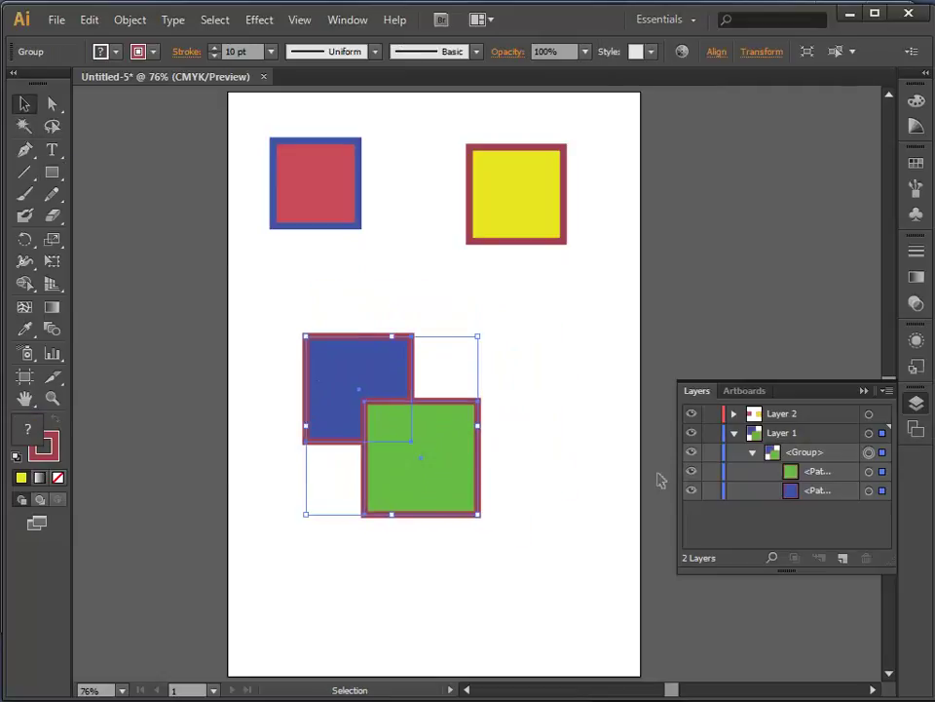
pyautogui.click(754, 452)
pyautogui.click(754, 453)
pyautogui.click(755, 454)
pyautogui.click(754, 454)
# Step: Put the red square into Layer 1's group and shift the three-square group right
pyautogui.click(733, 414)
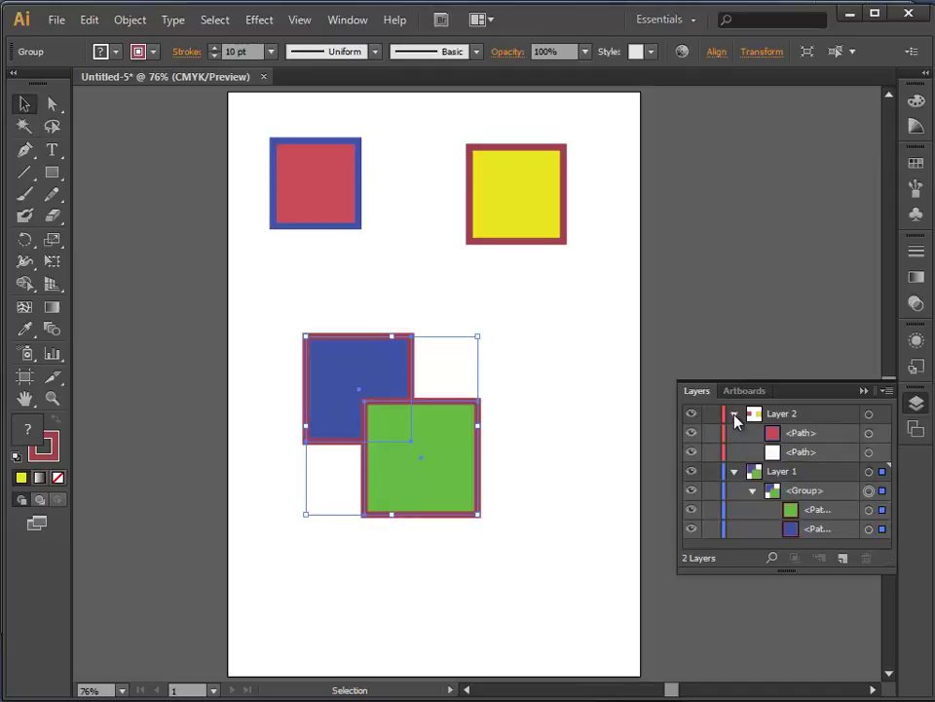
pyautogui.moveTo(312, 181); pyautogui.dragTo(318, 229)
pyautogui.moveTo(772, 451); pyautogui.dragTo(795, 518)
pyautogui.moveTo(343, 244); pyautogui.dragTo(371, 245)
pyautogui.click(497, 342)
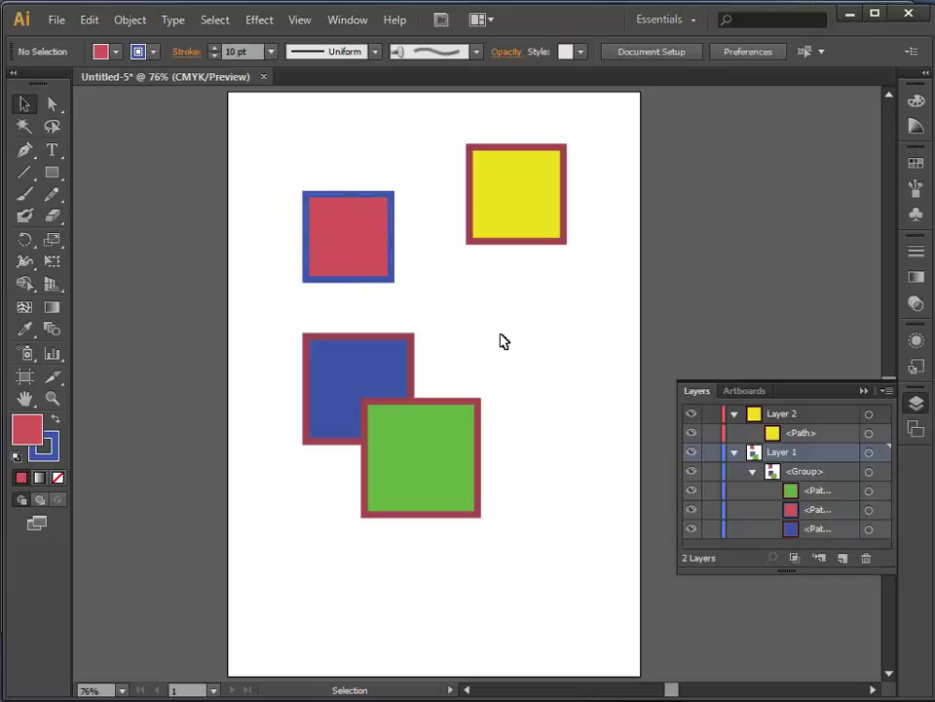
pyautogui.moveTo(382, 380); pyautogui.dragTo(356, 388)
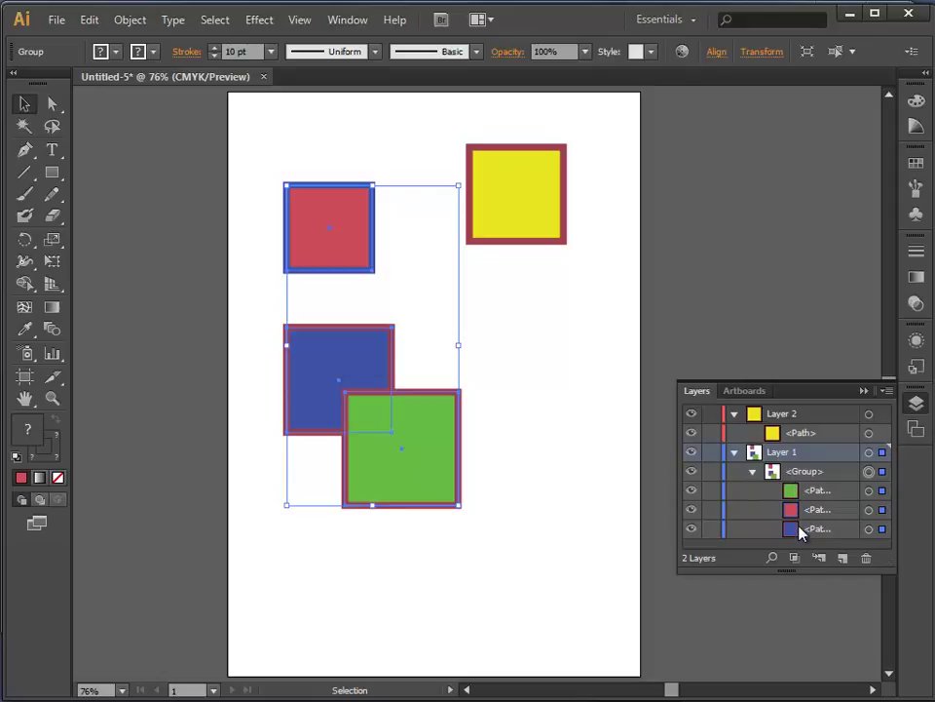
# Step: Expand Layer 1 and its <Group> to show the three square paths
pyautogui.click(754, 470)
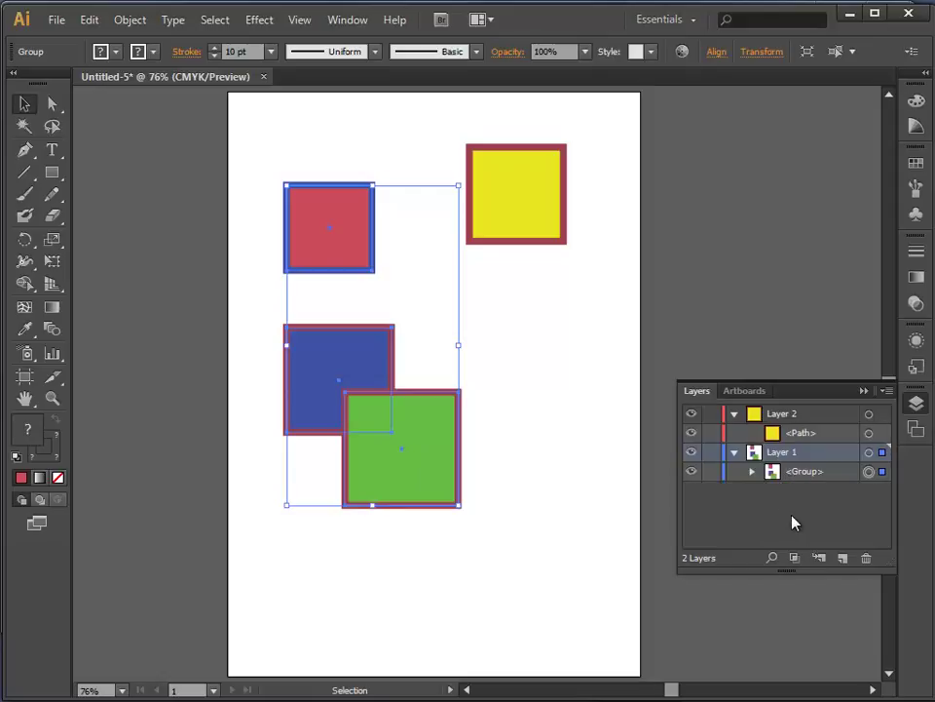
pyautogui.click(752, 471)
pyautogui.click(752, 472)
pyautogui.click(735, 452)
pyautogui.click(734, 452)
pyautogui.click(734, 453)
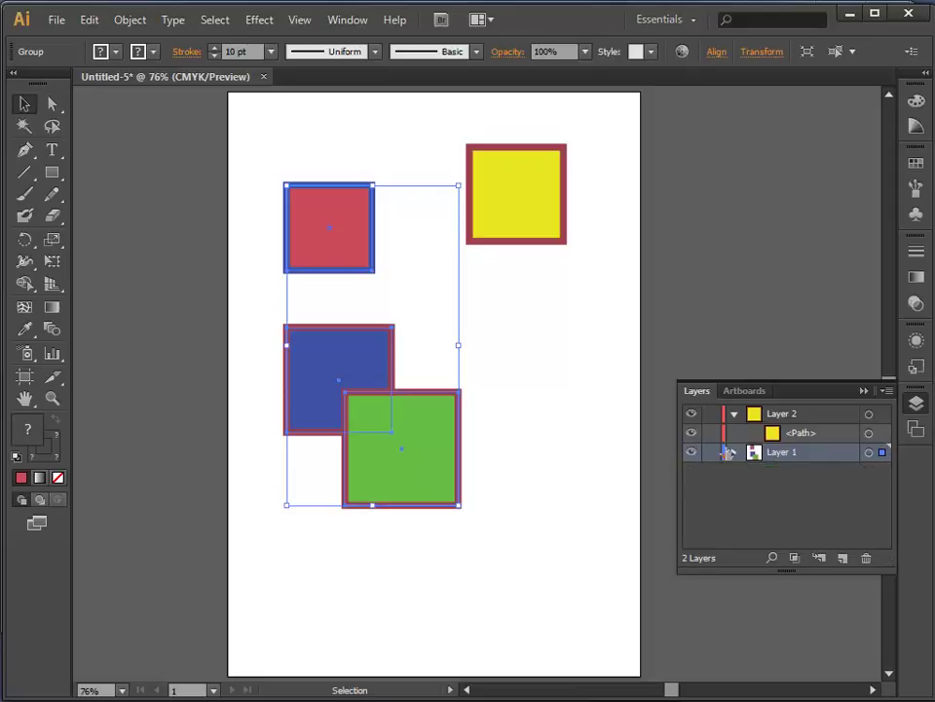
pyautogui.click(735, 452)
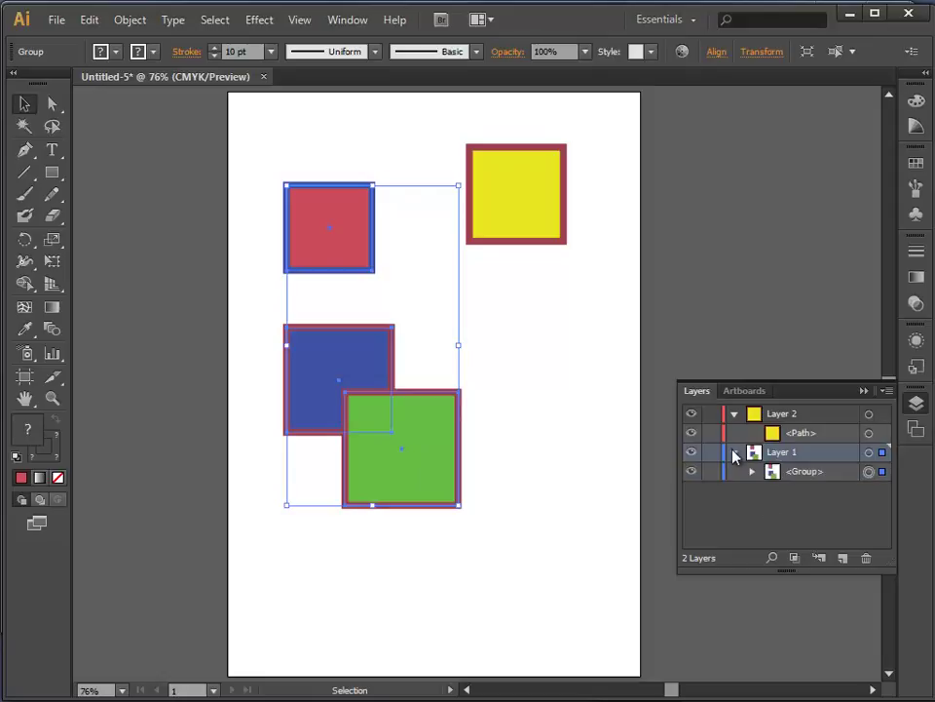
pyautogui.click(753, 472)
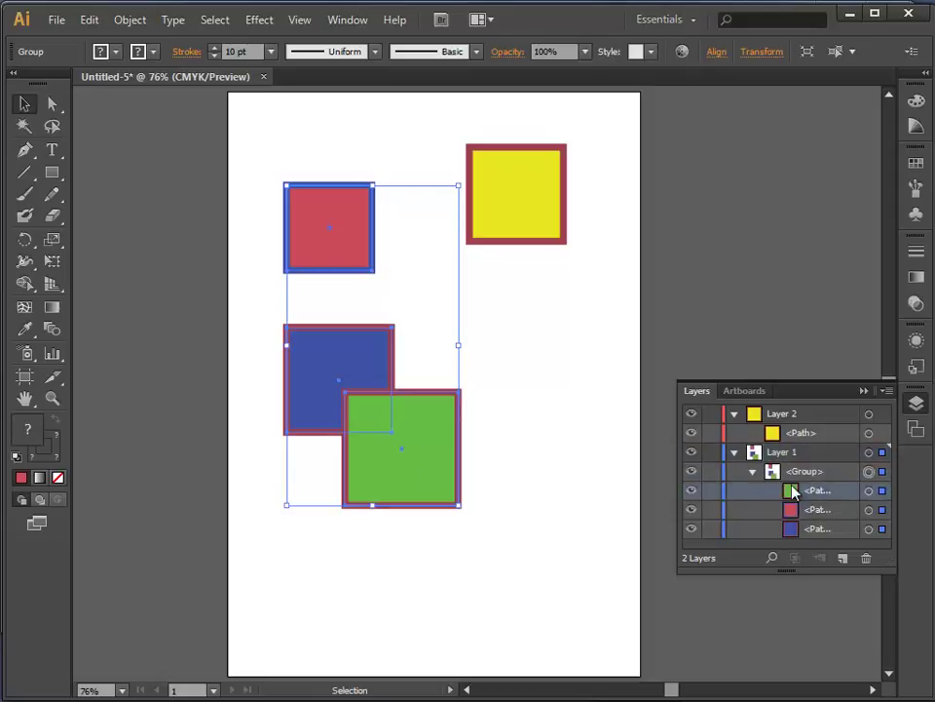
# Step: Move the green square into Layer 2 and shift the red-blue group left
pyautogui.moveTo(815, 490); pyautogui.dragTo(793, 451)
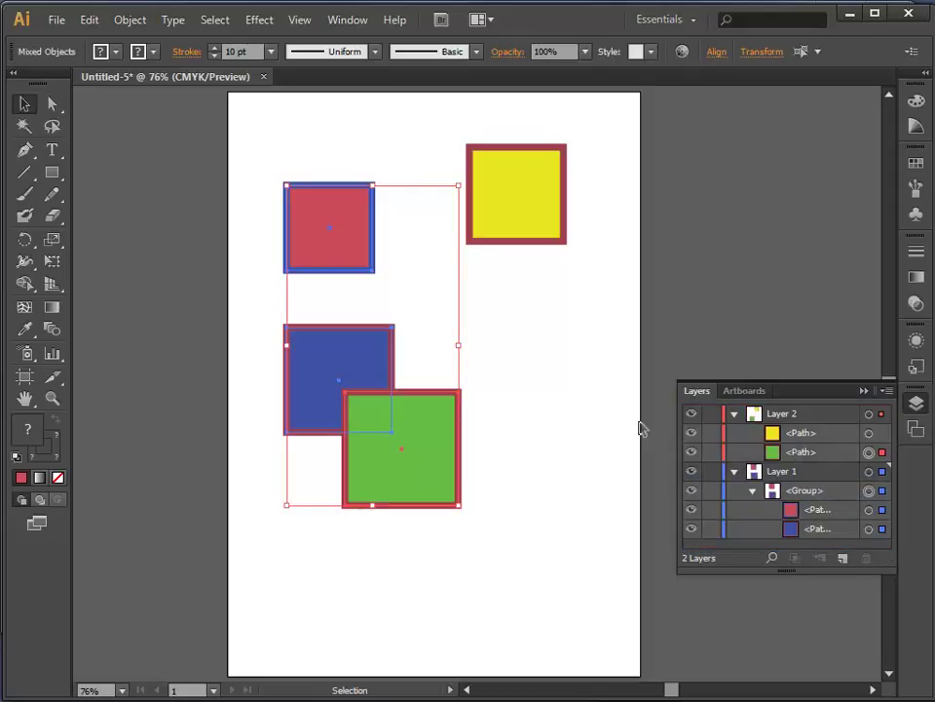
pyautogui.moveTo(443, 441); pyautogui.dragTo(482, 441)
pyautogui.click(543, 406)
pyautogui.moveTo(411, 378); pyautogui.dragTo(357, 436)
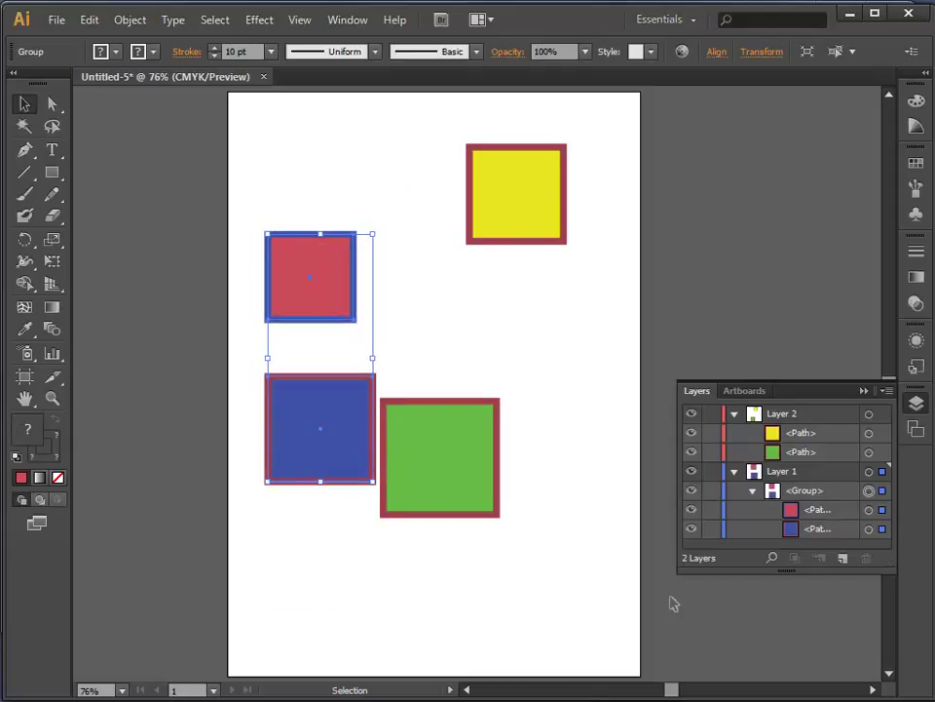